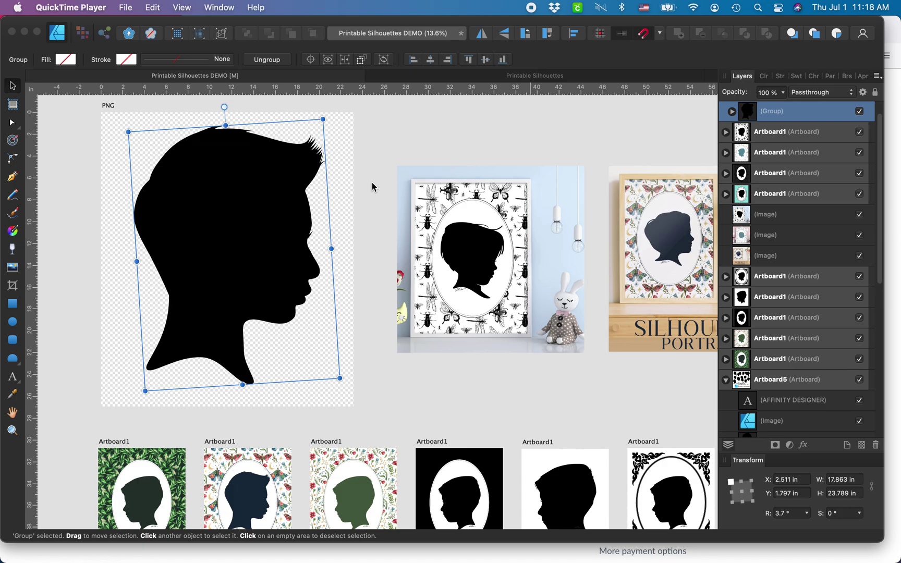
In the design document, select and then deselect the black boy silhouette group.
left_click(372, 186)
left_click(365, 172)
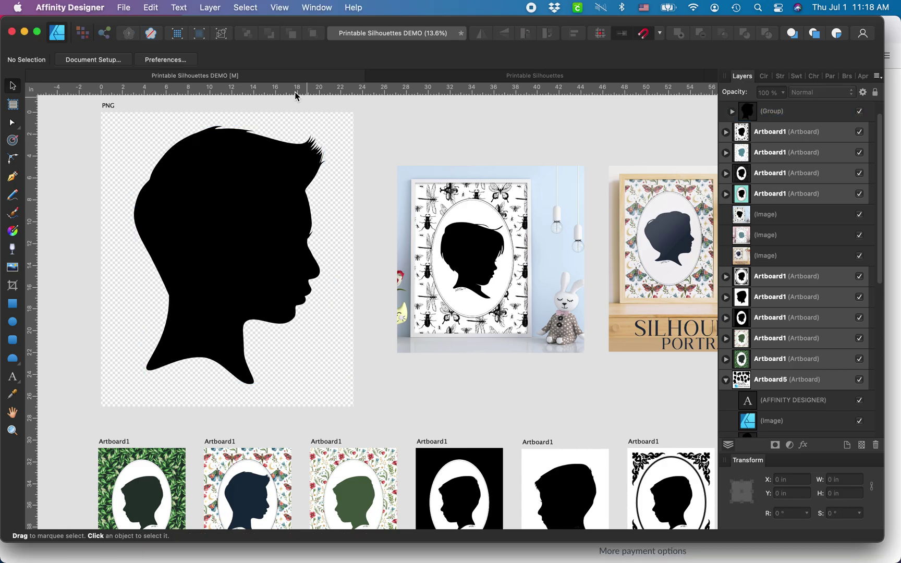
left_click(248, 278)
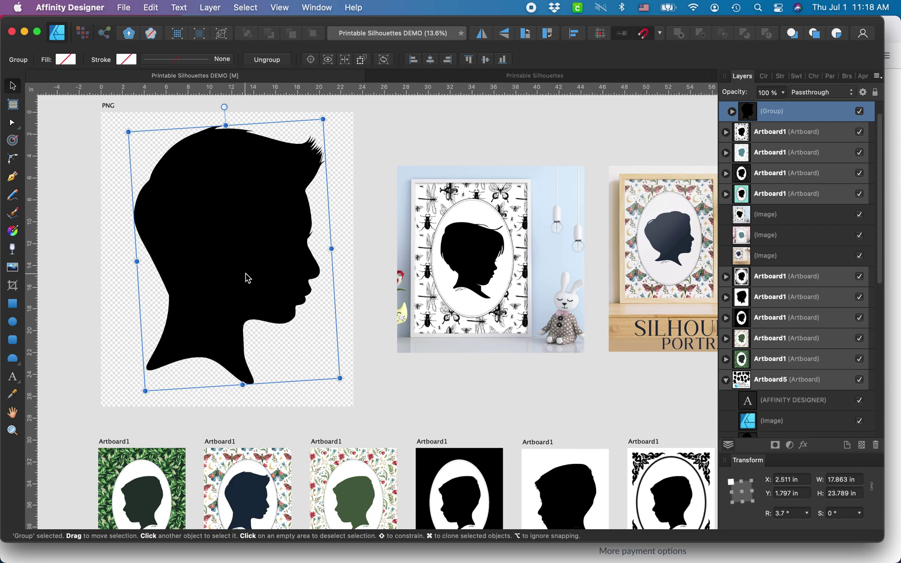
left_click(375, 158)
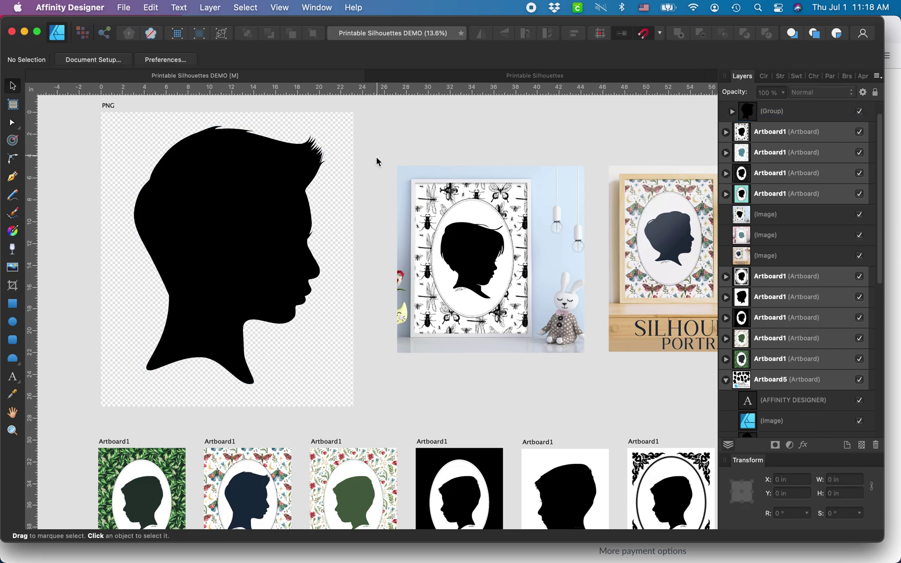
Bring up the Custom Silhouette Portrait product page and choose One Custom Silhouette.
left_click(893, 131)
scroll(388, 208, "up", 5)
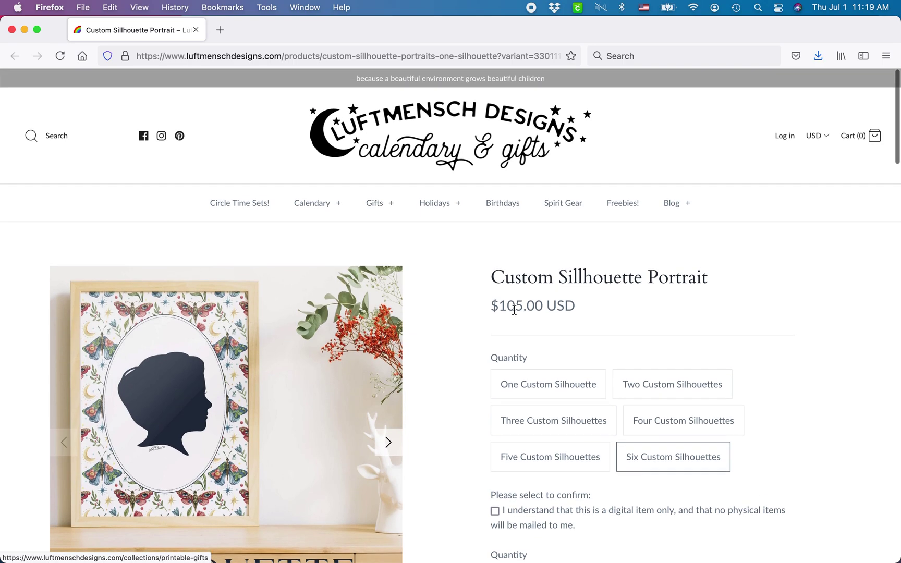
left_click(535, 376)
scroll(425, 380, "down", 1)
scroll(425, 383, "up", 1)
scroll(426, 383, "down", 5)
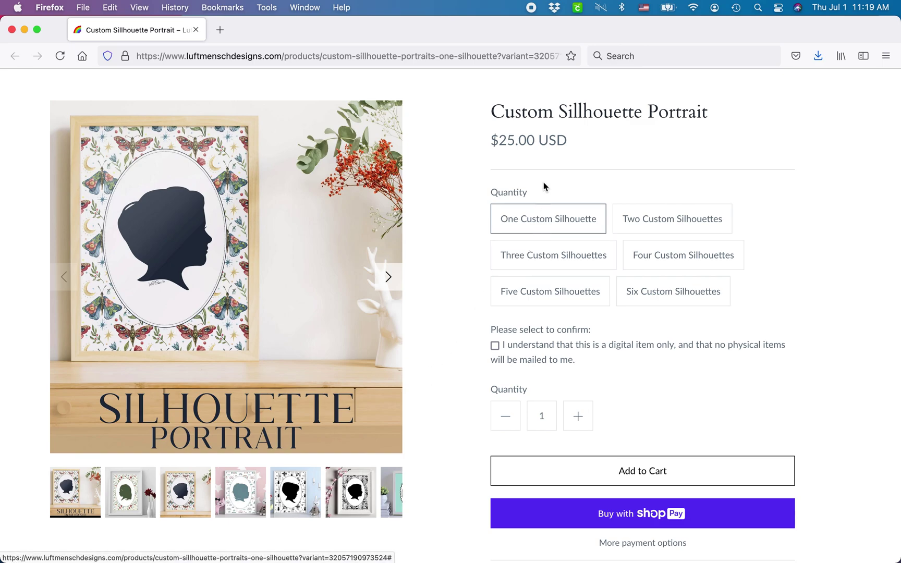
Step through Two, Three, Four and Five Custom Silhouettes, ending on Six.
left_click(668, 225)
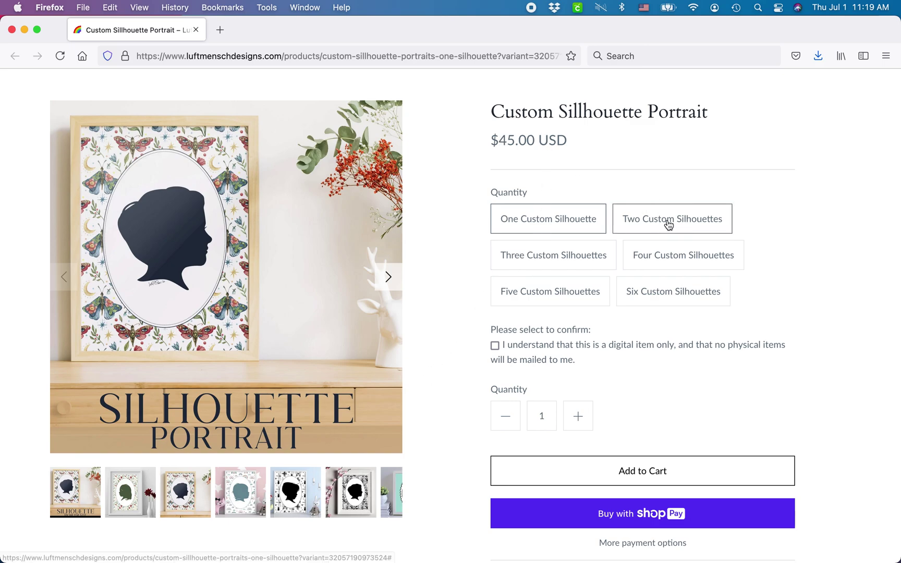
left_click(549, 257)
left_click(641, 267)
left_click(543, 296)
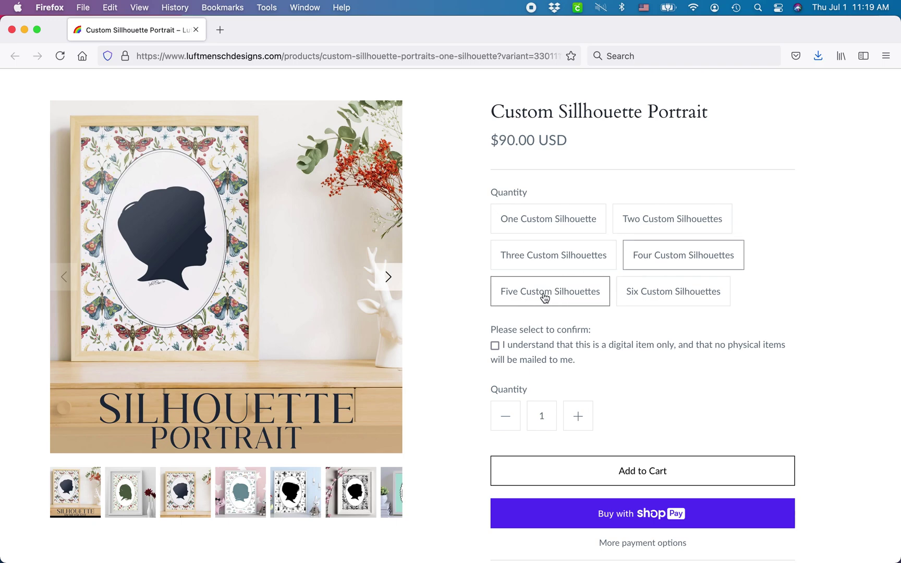
left_click(659, 304)
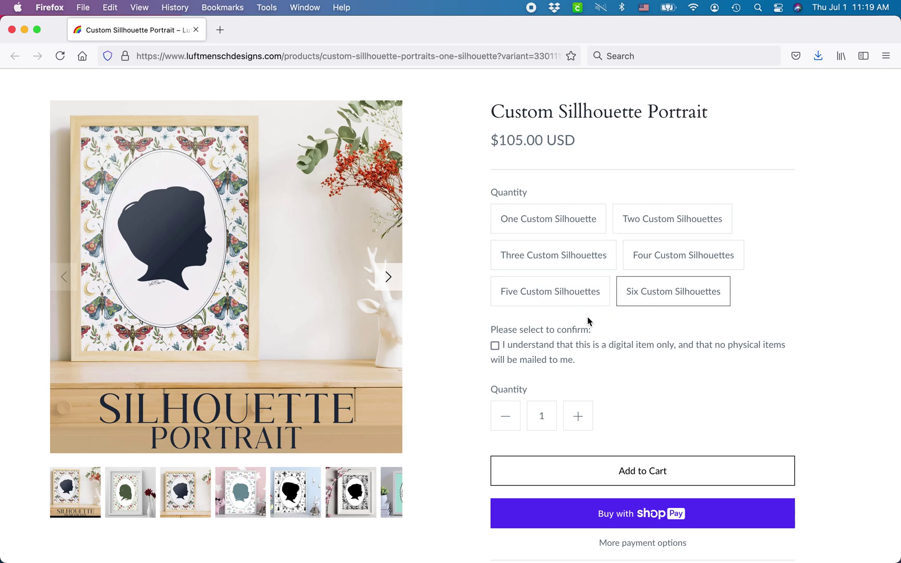
Page through the gallery photos until the grid of nine framed silhouettes shows.
left_click(130, 493)
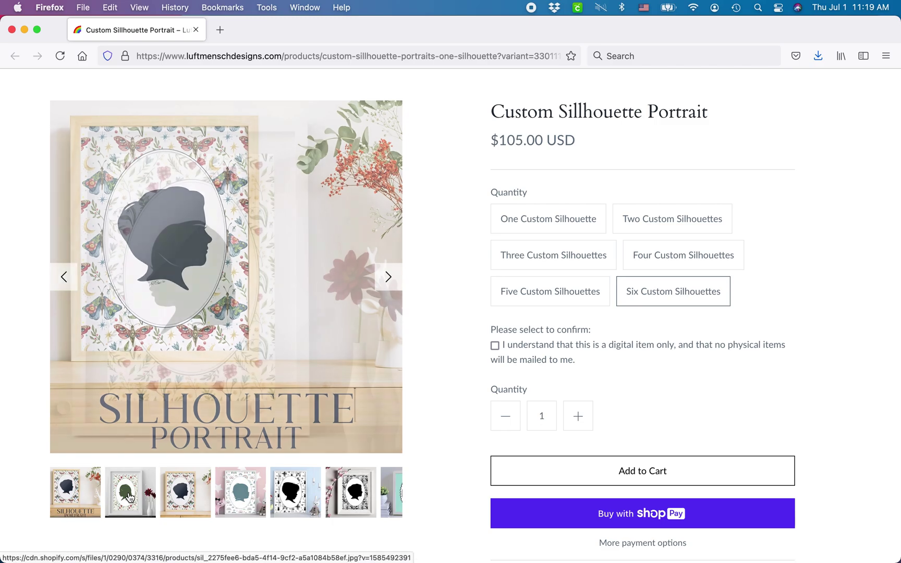
left_click(192, 501)
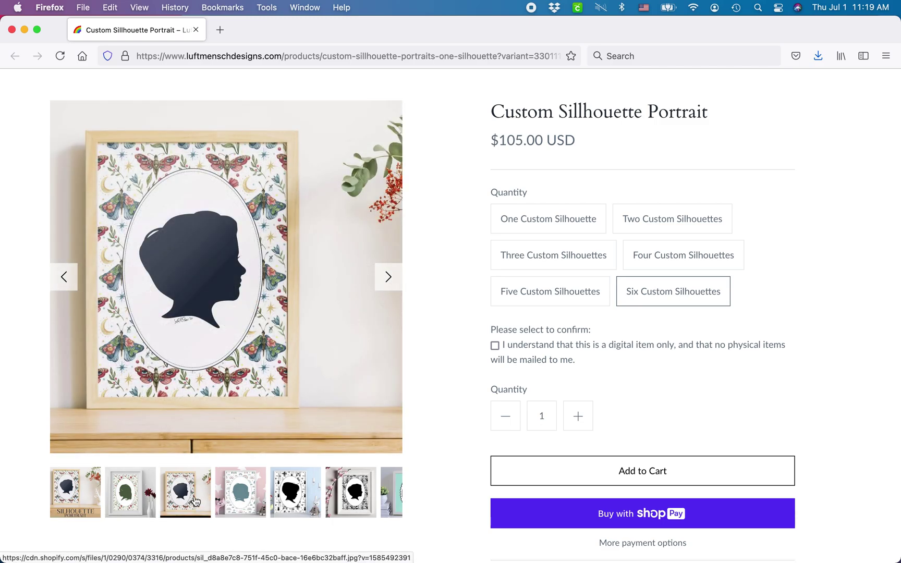
left_click(246, 498)
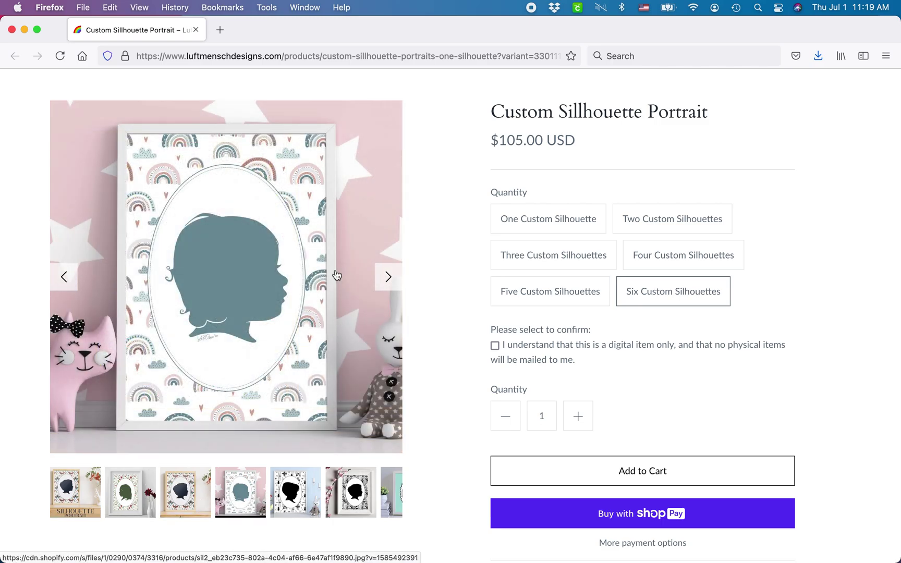
left_click(293, 502)
left_click(363, 490)
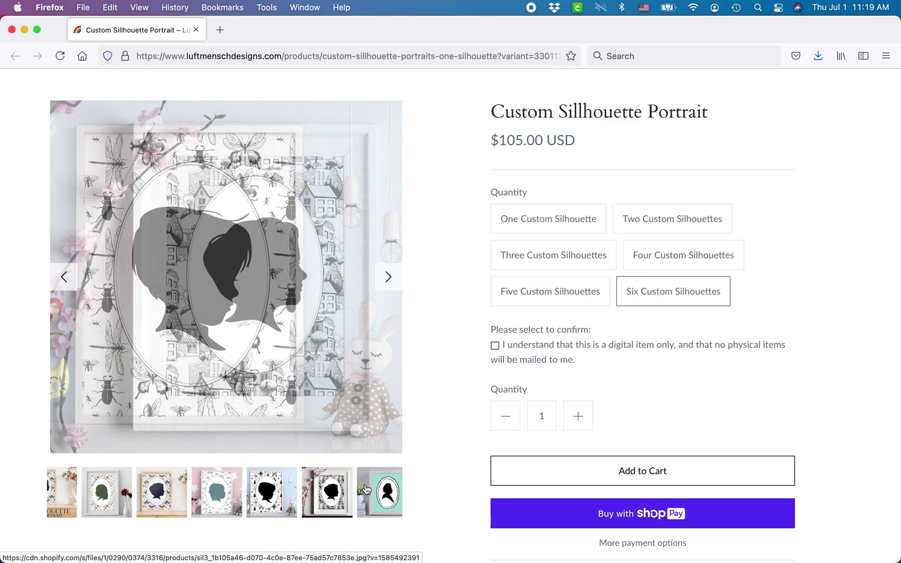
left_click(130, 490)
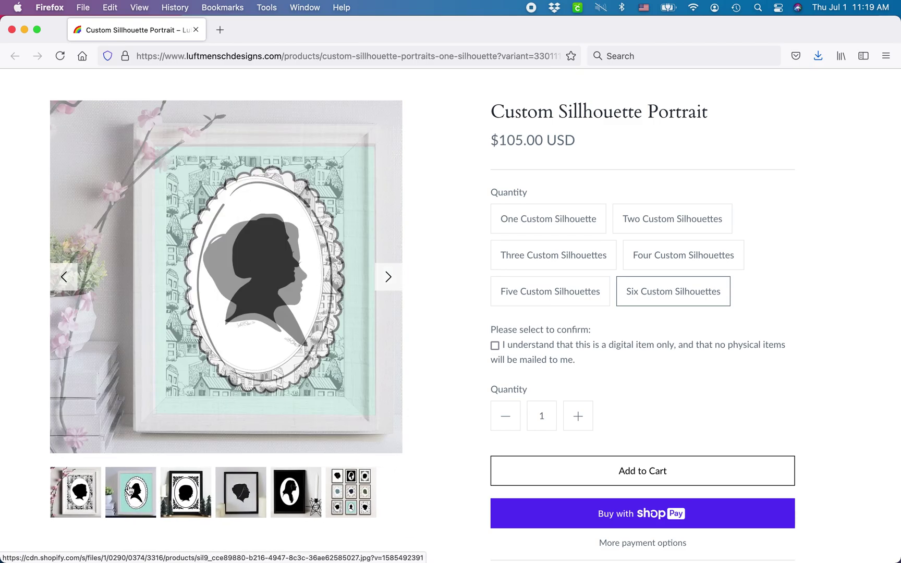
left_click(168, 510)
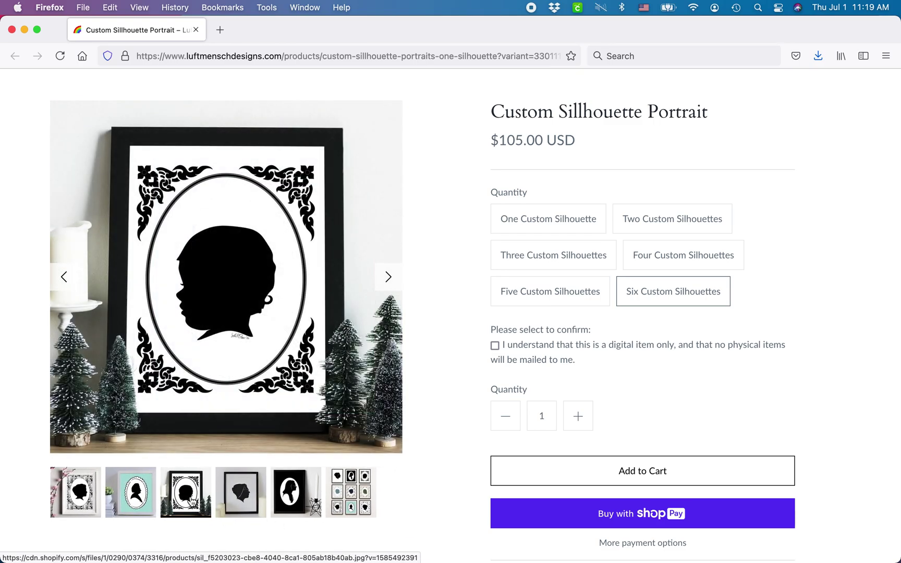
left_click(351, 492)
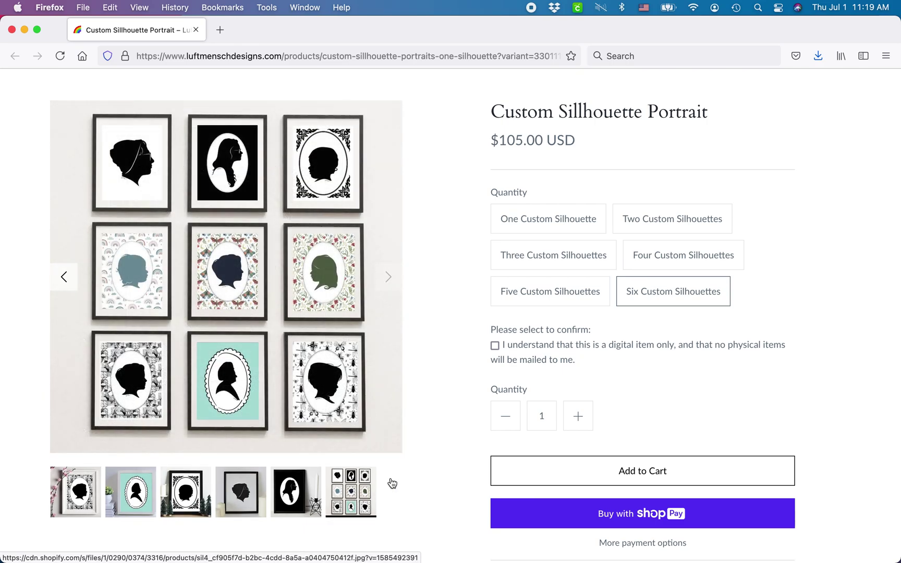
scroll(436, 466, "down", 1)
scroll(436, 466, "down", 15)
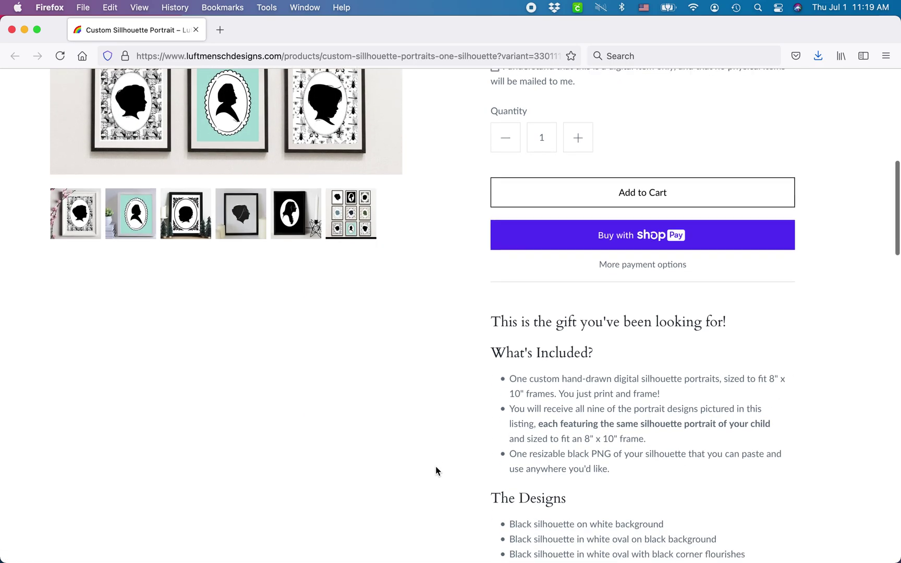
scroll(413, 456, "up", 14)
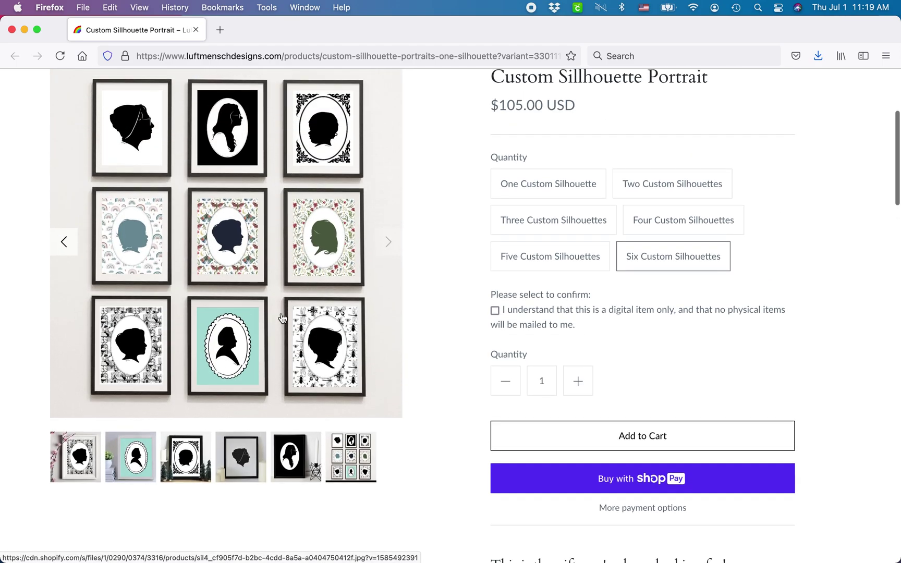
scroll(280, 318, "down", 13)
scroll(369, 449, "down", 3)
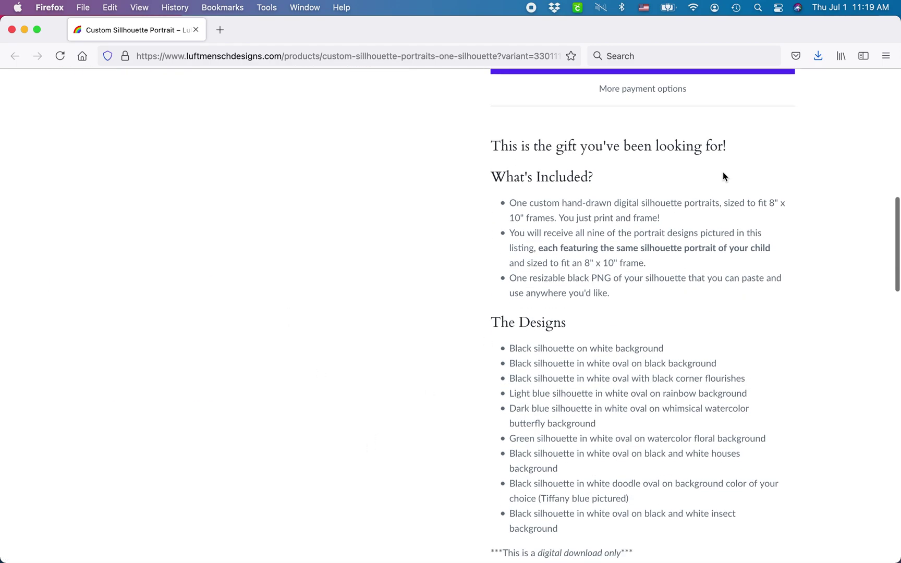
scroll(616, 280, "down", 2)
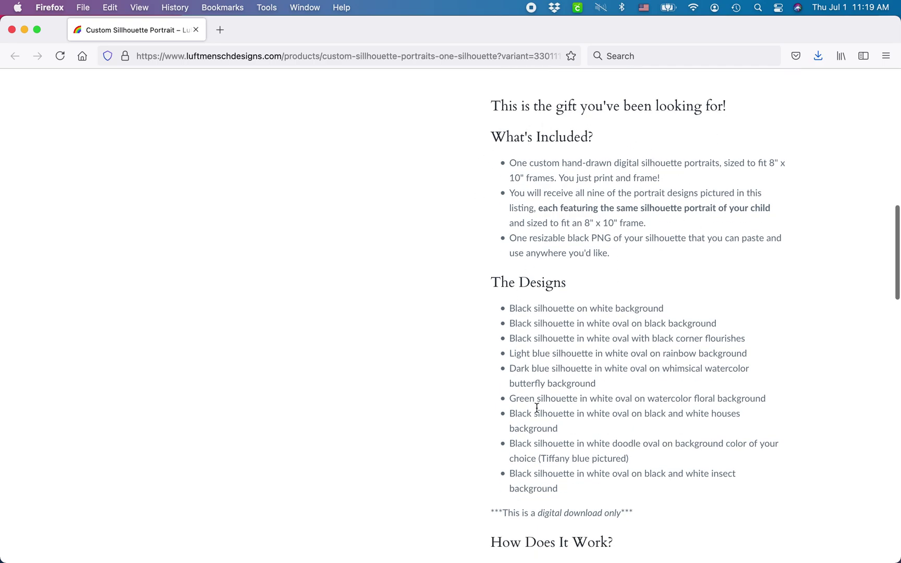
scroll(536, 408, "down", 10)
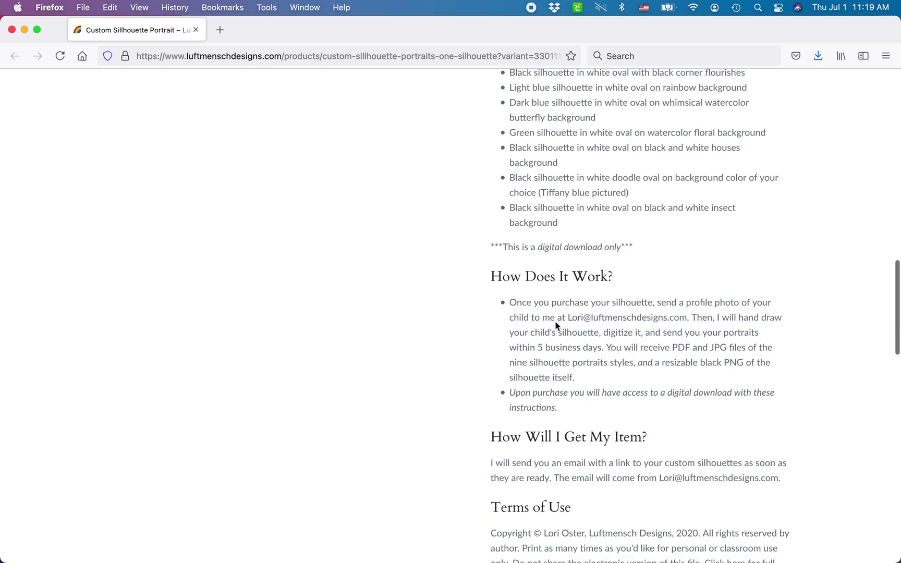
scroll(556, 326, "down", 7)
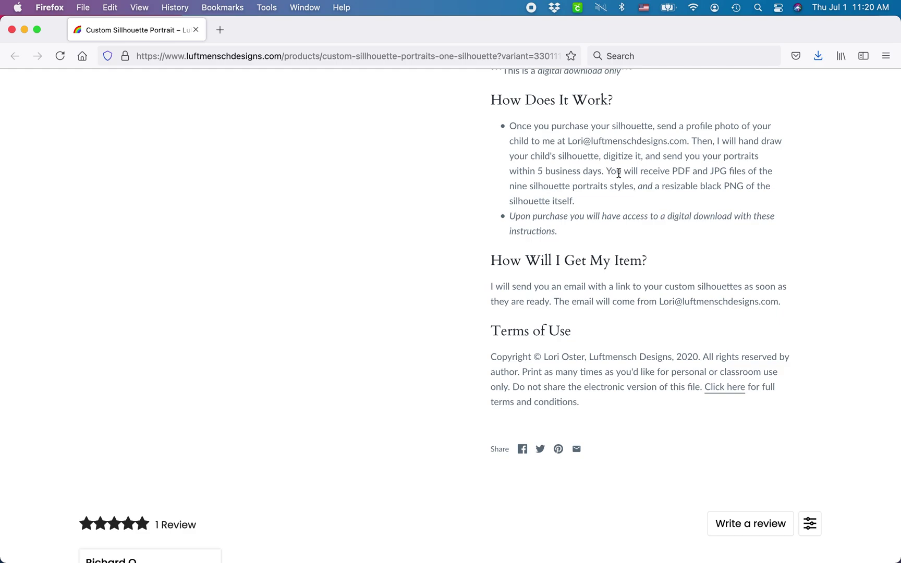
scroll(602, 187, "up", 6)
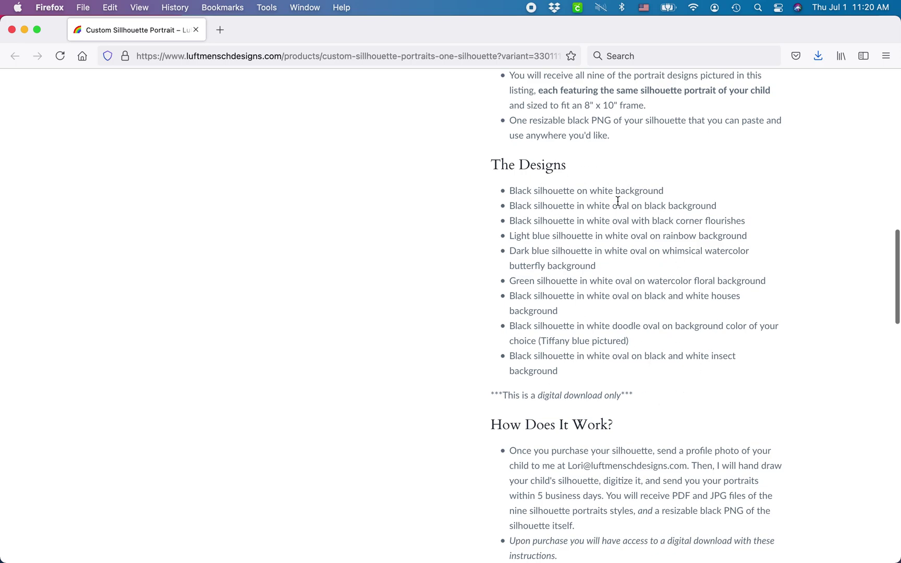
scroll(618, 200, "up", 2)
scroll(517, 298, "down", 1)
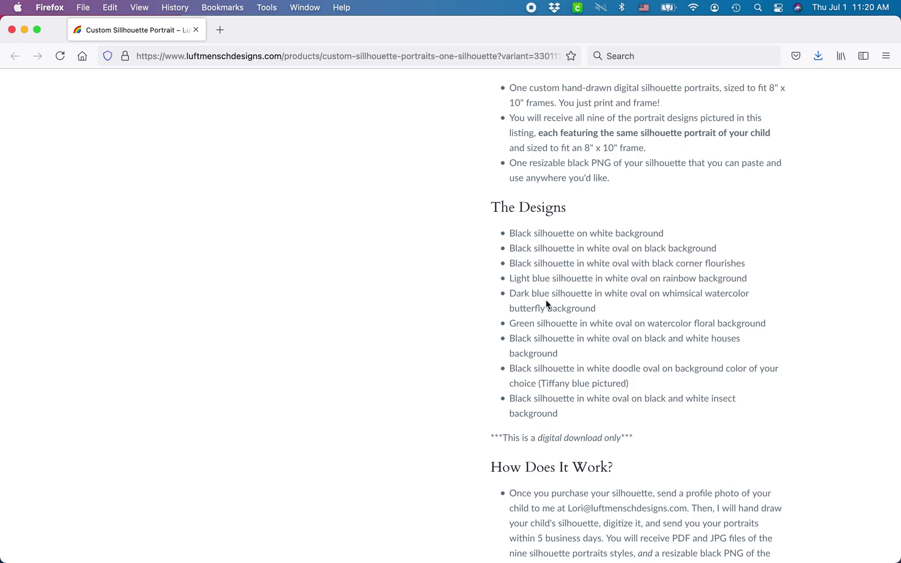
scroll(164, 167, "up", 10)
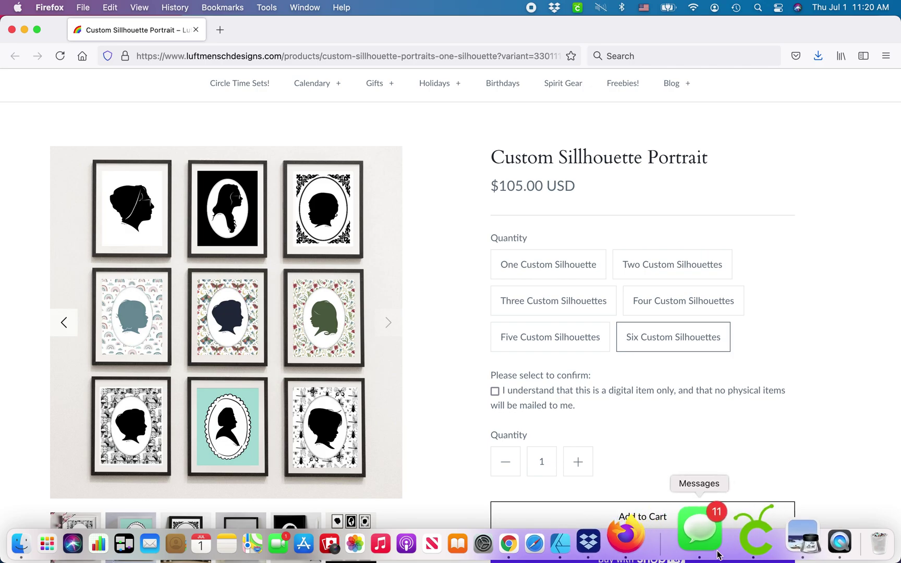
left_click(616, 540)
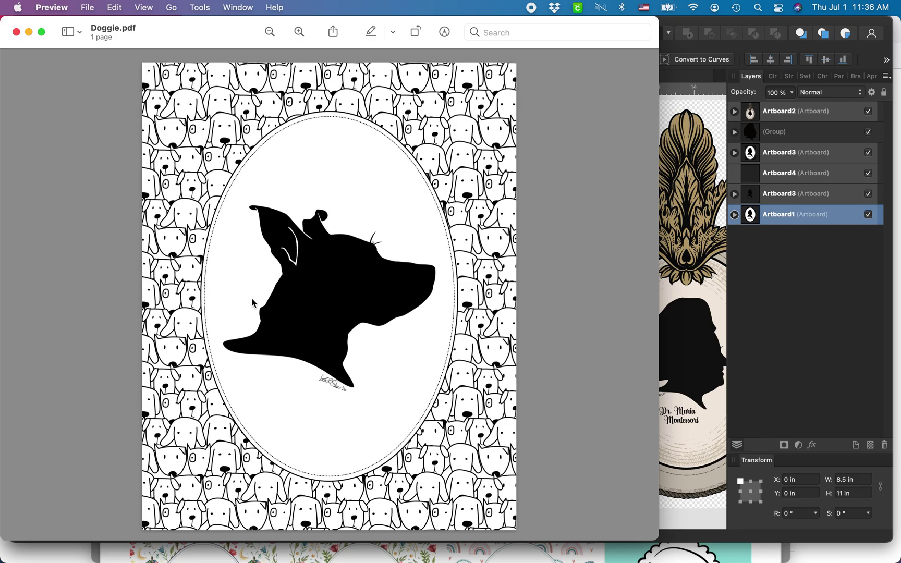
Magnify the dog silhouette on the Doggie.pdf page in Preview.
key("super+plus")
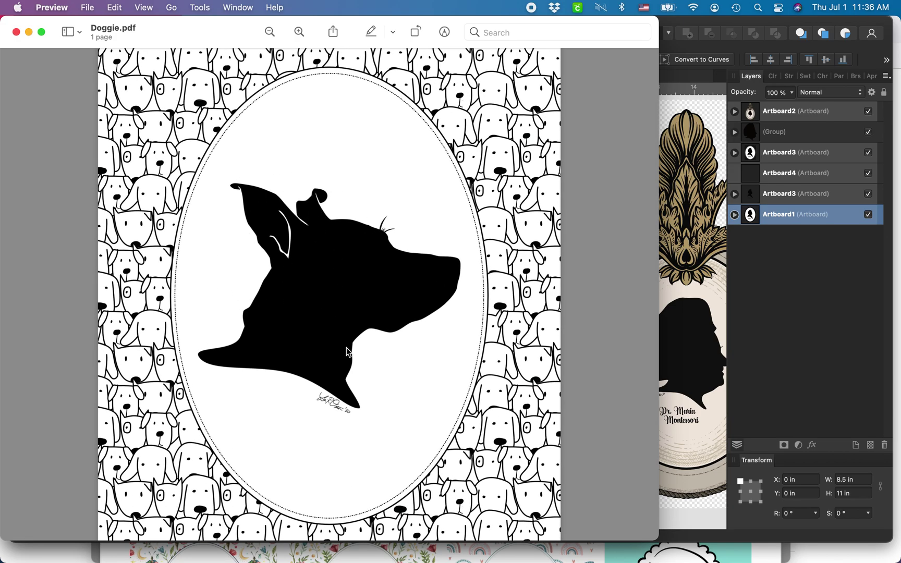
key("super+plus")
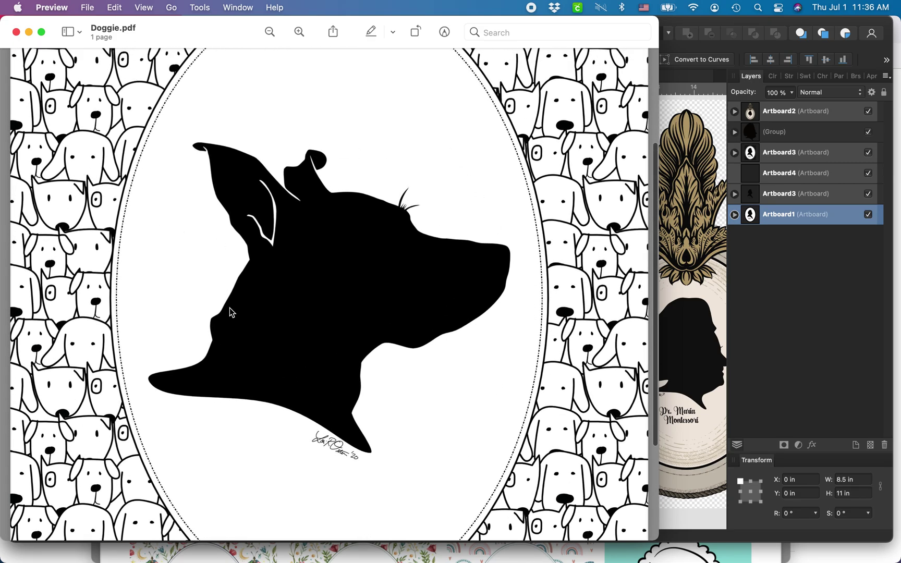
scroll(256, 345, "up", 2)
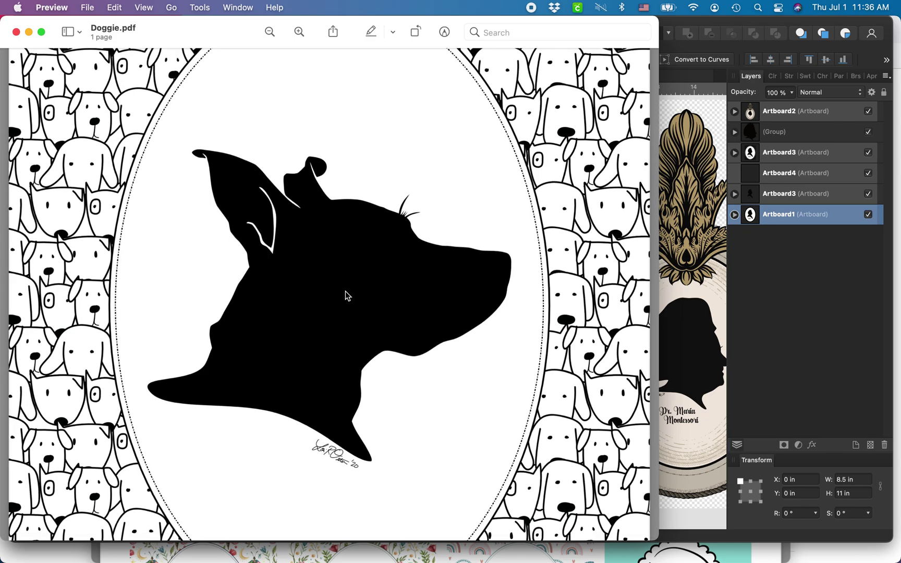
left_click(347, 291)
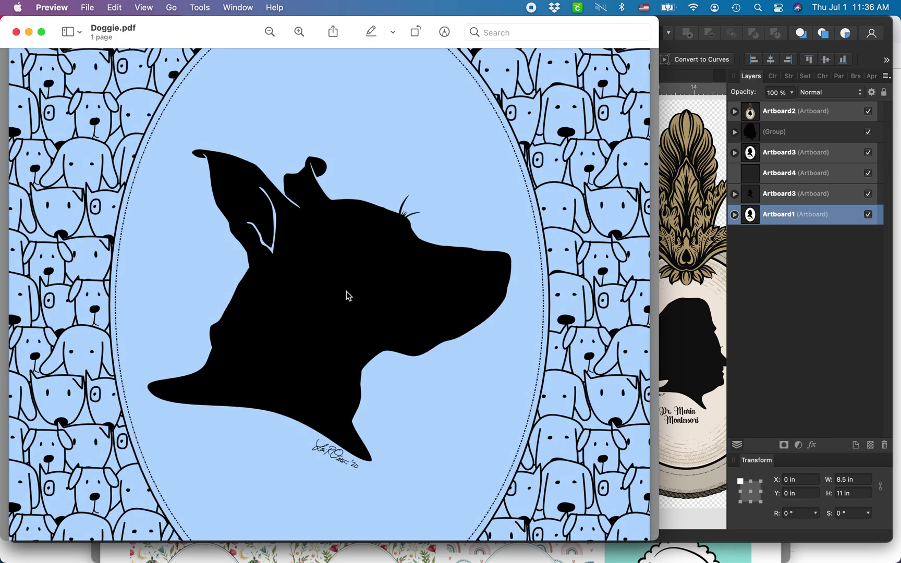
left_click(346, 291)
scroll(347, 291, "up", 5)
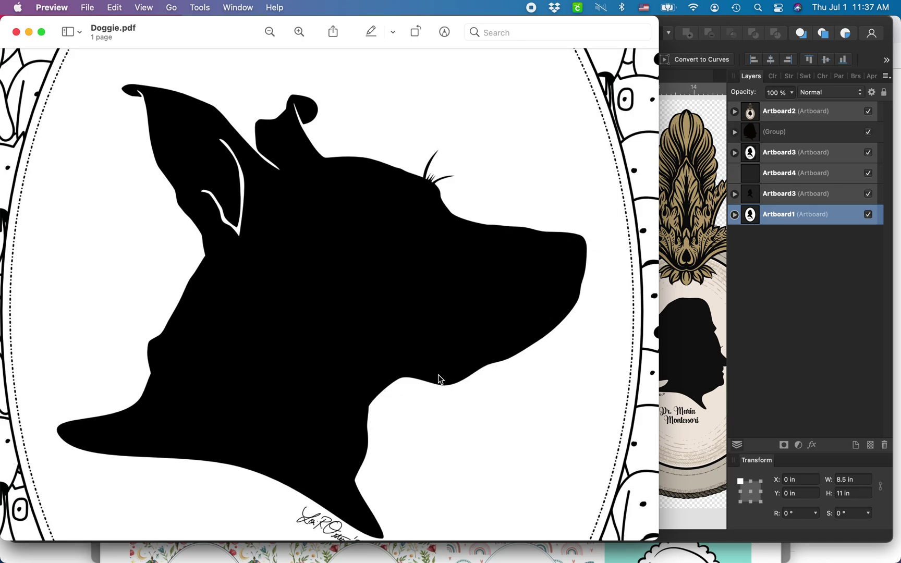
Pan across the page, then return to the Printable Silhouettes document in Affinity Designer.
scroll(393, 328, "right", 1)
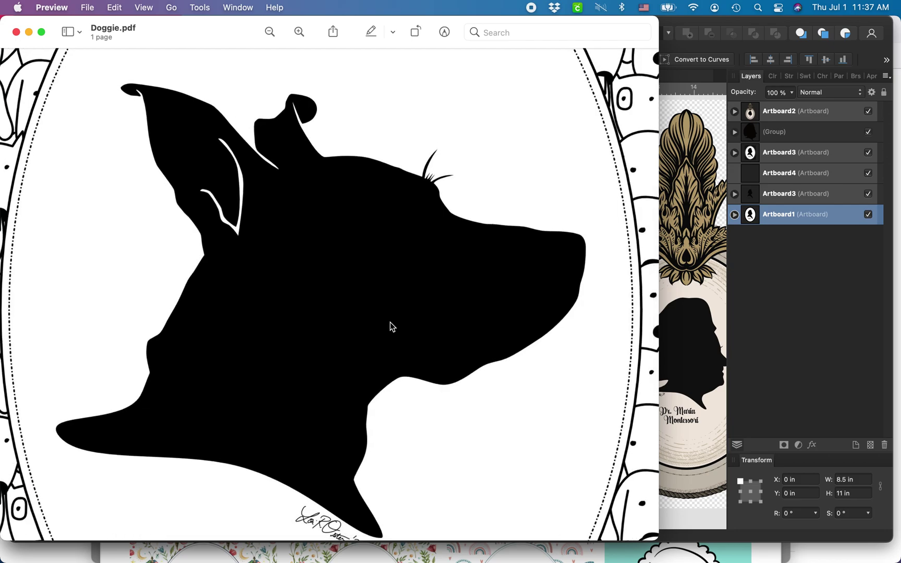
scroll(365, 314, "down", 5)
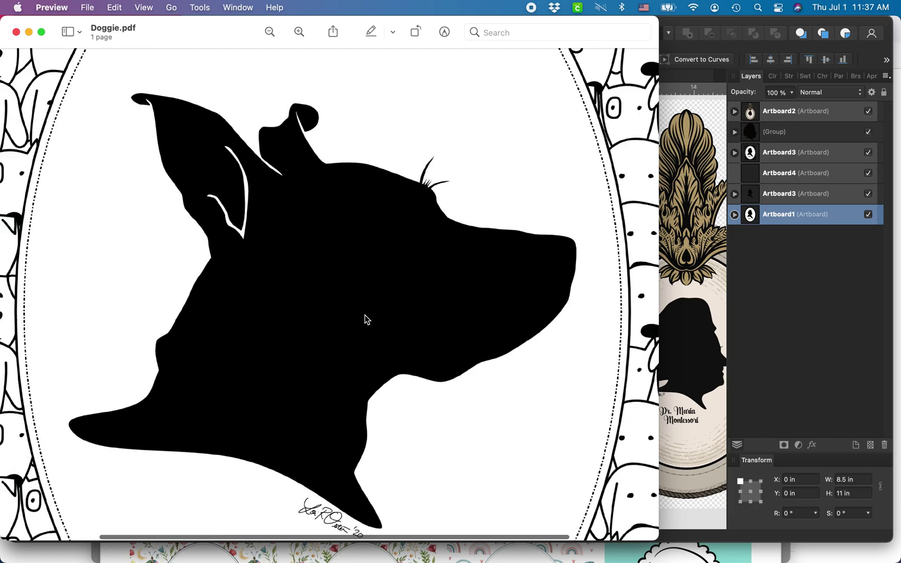
left_click(704, 119)
left_click(392, 77)
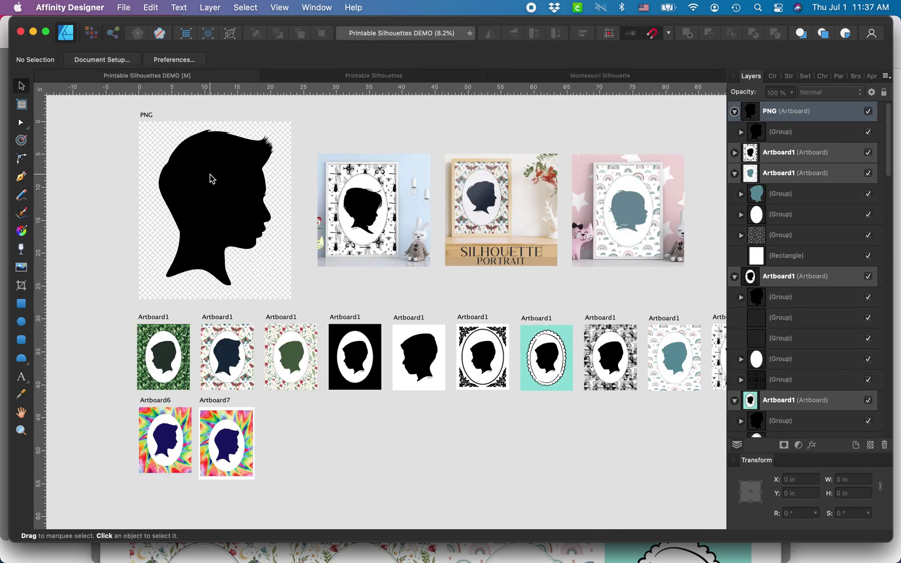
scroll(212, 178, "up", 5)
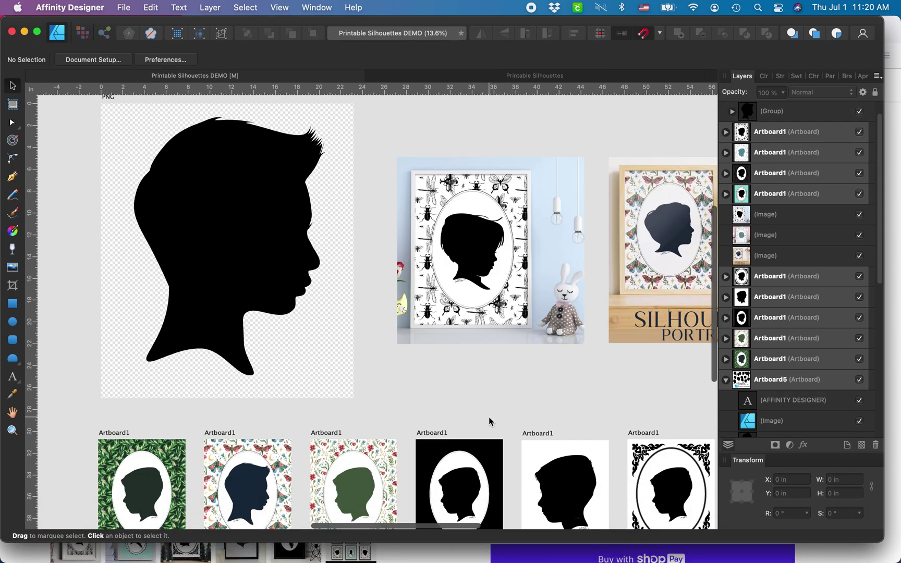
scroll(489, 422, "down", 3)
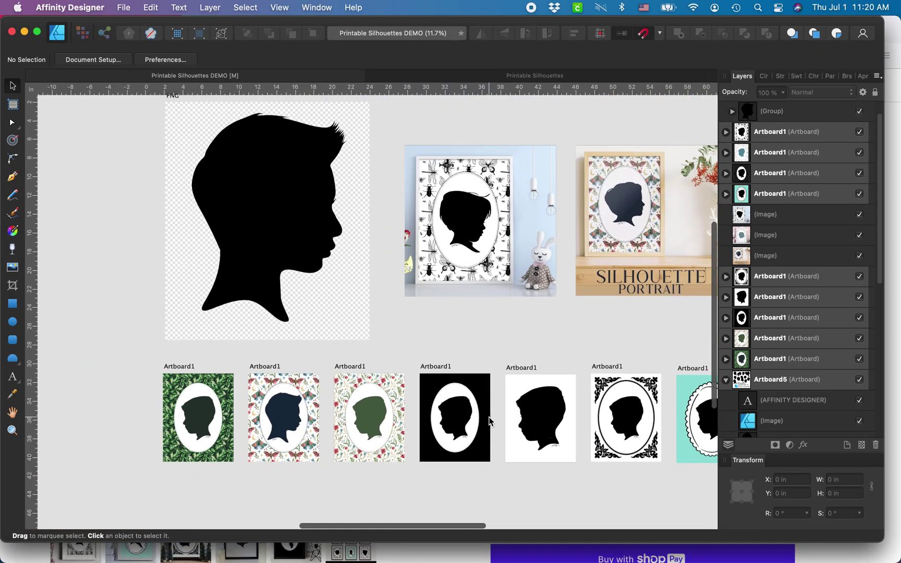
left_click(429, 228)
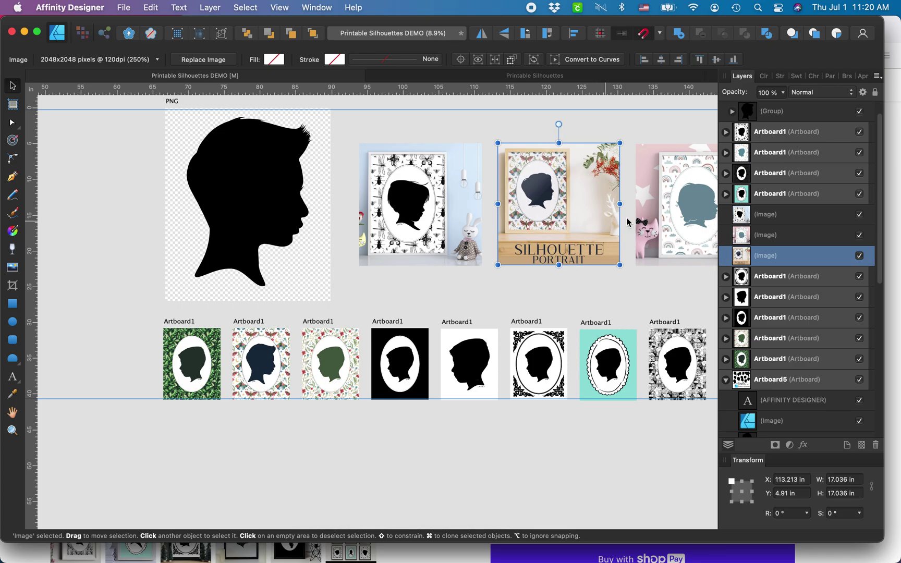
left_click(670, 209)
scroll(574, 224, "right", 3)
scroll(574, 224, "down", 2)
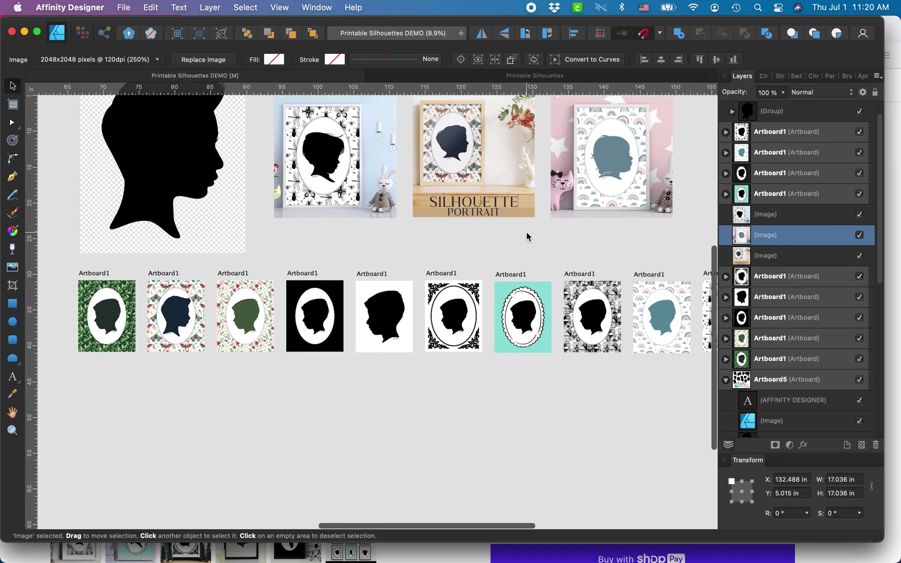
right_click(527, 236)
key("Escape")
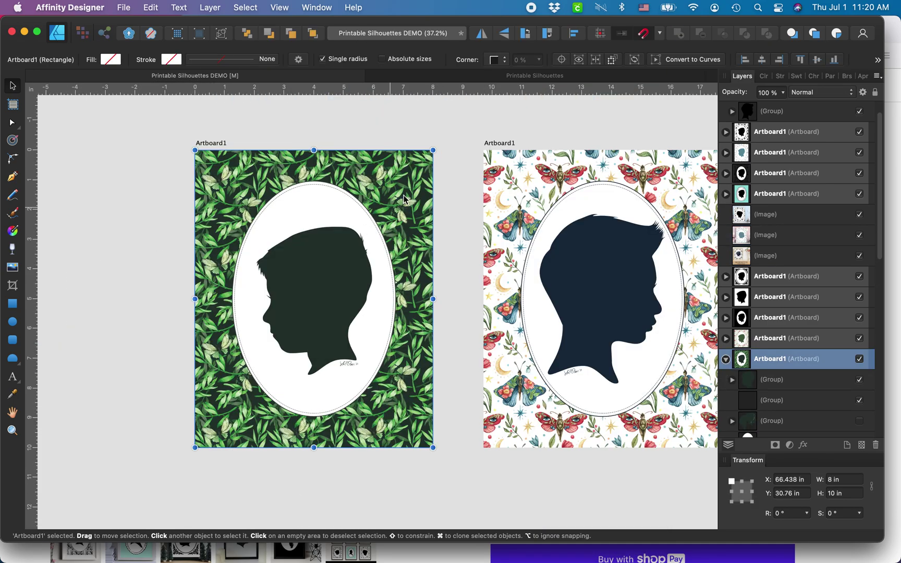
left_click(466, 268)
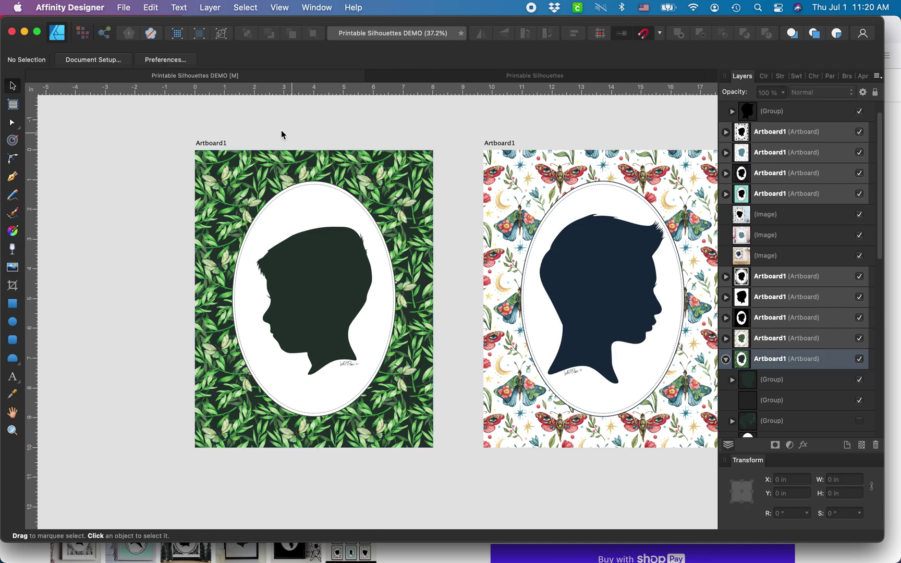
scroll(271, 128, "right", 5)
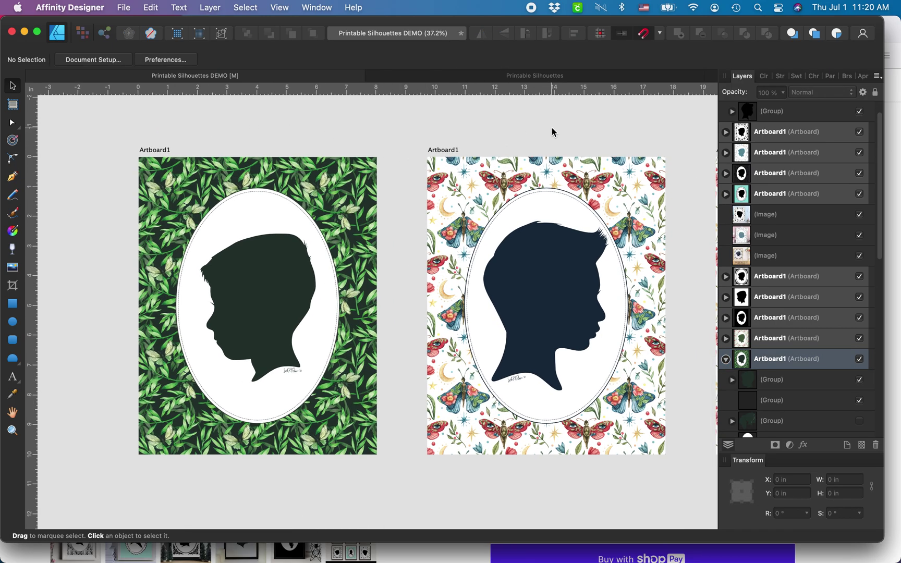
scroll(553, 132, "right", 15)
scroll(553, 132, "right", 8)
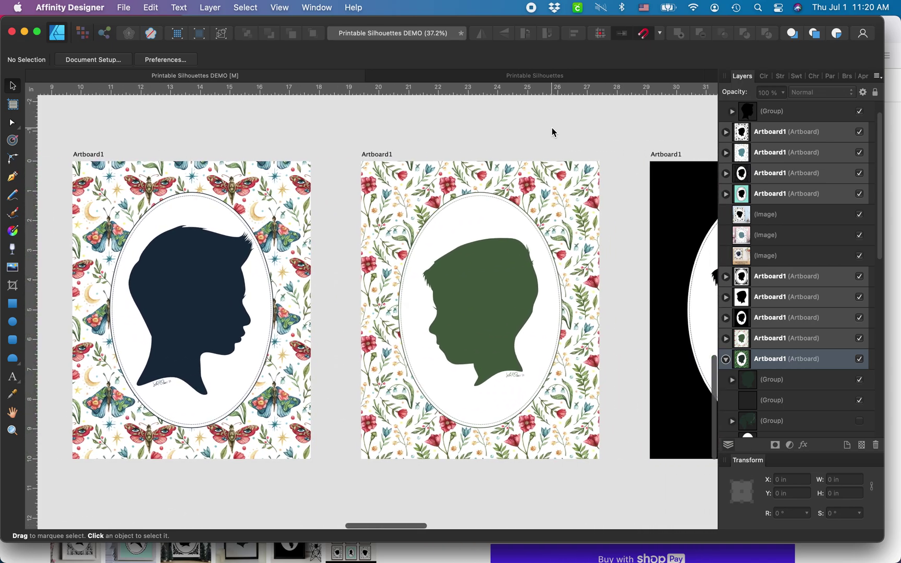
scroll(548, 131, "right", 16)
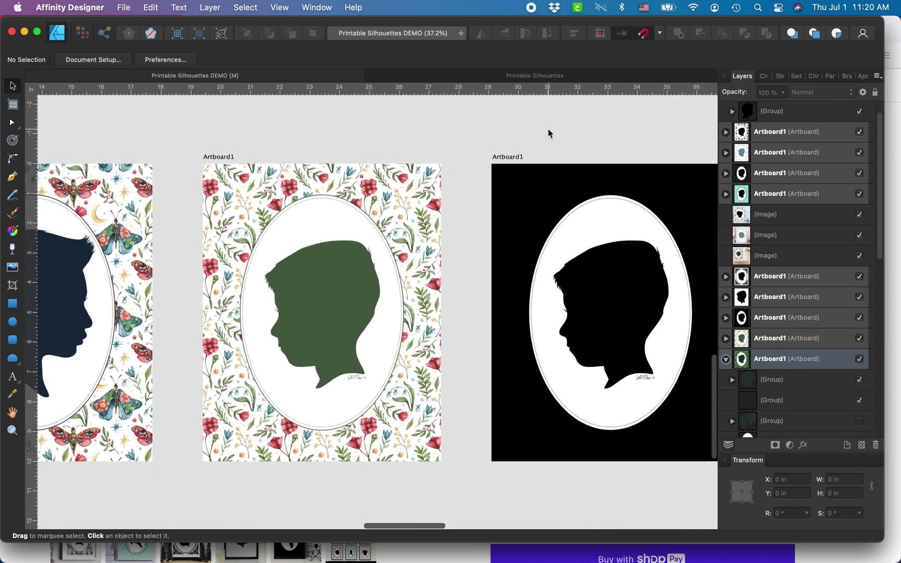
scroll(549, 128, "right", 14)
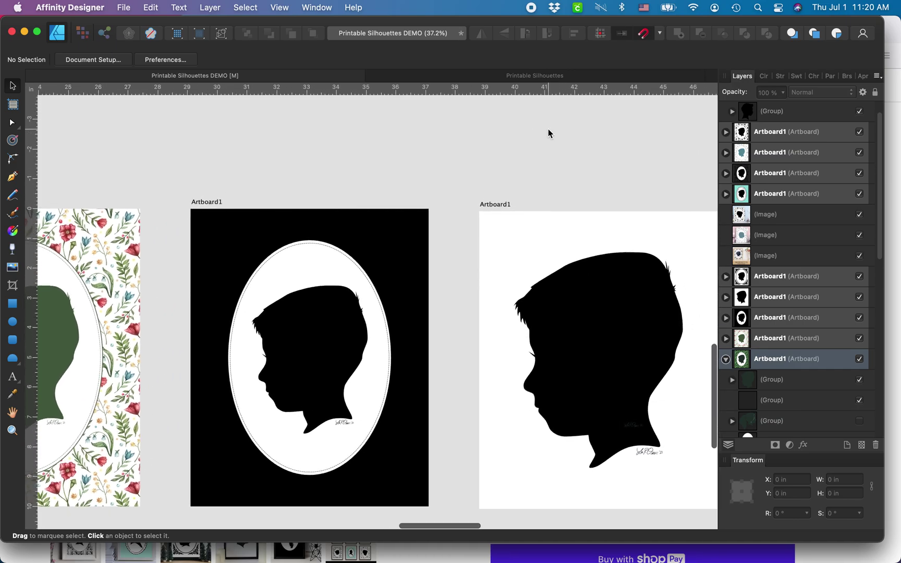
left_click(392, 356)
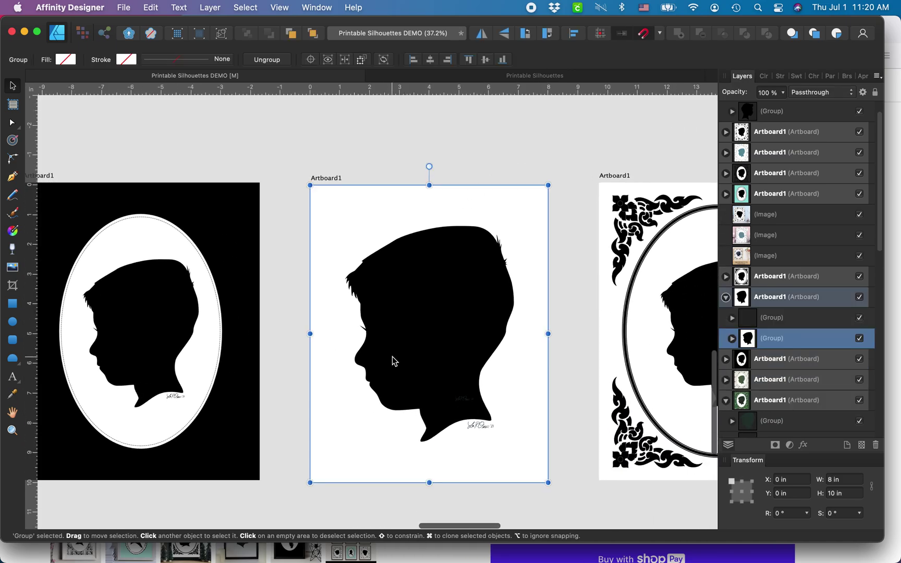
left_click(507, 147)
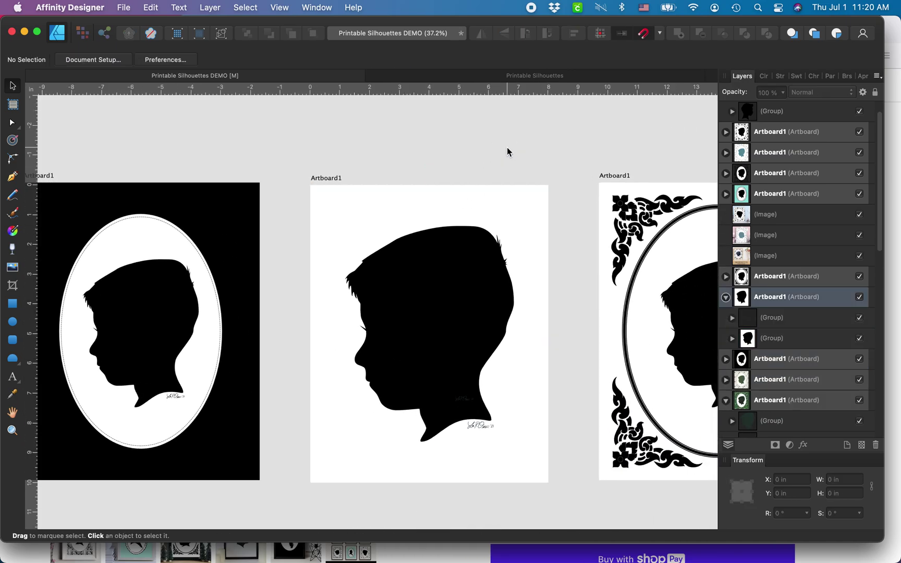
scroll(507, 147, "right", 12)
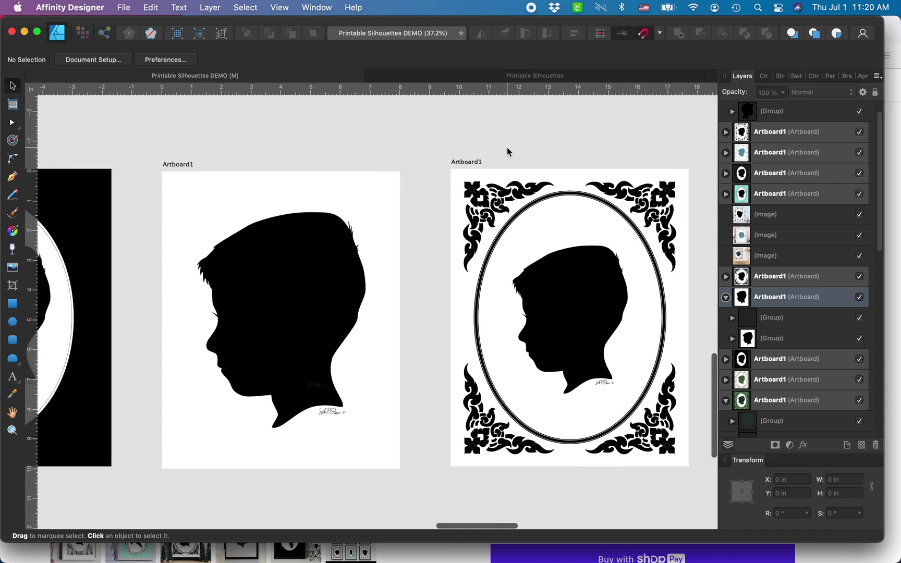
scroll(507, 152, "right", 2)
scroll(510, 146, "right", 3)
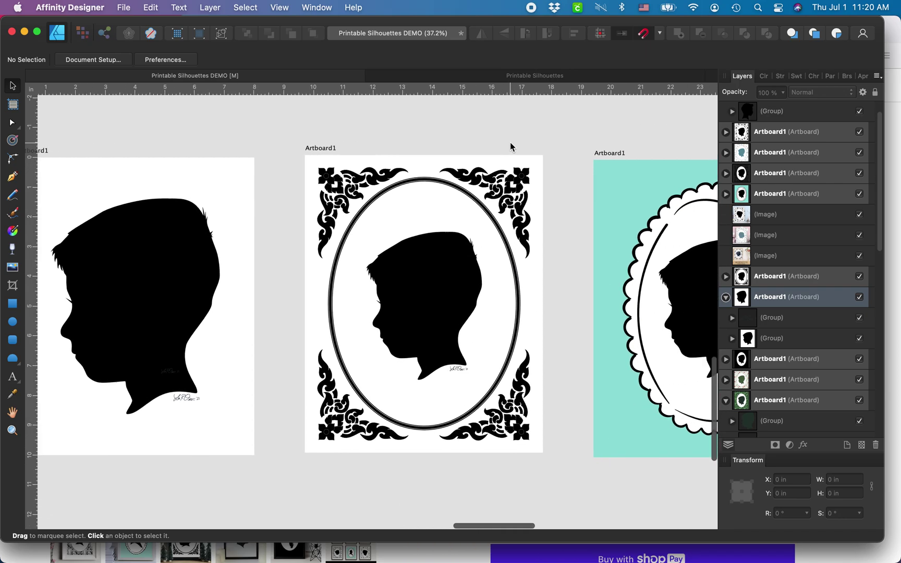
scroll(523, 137, "right", 8)
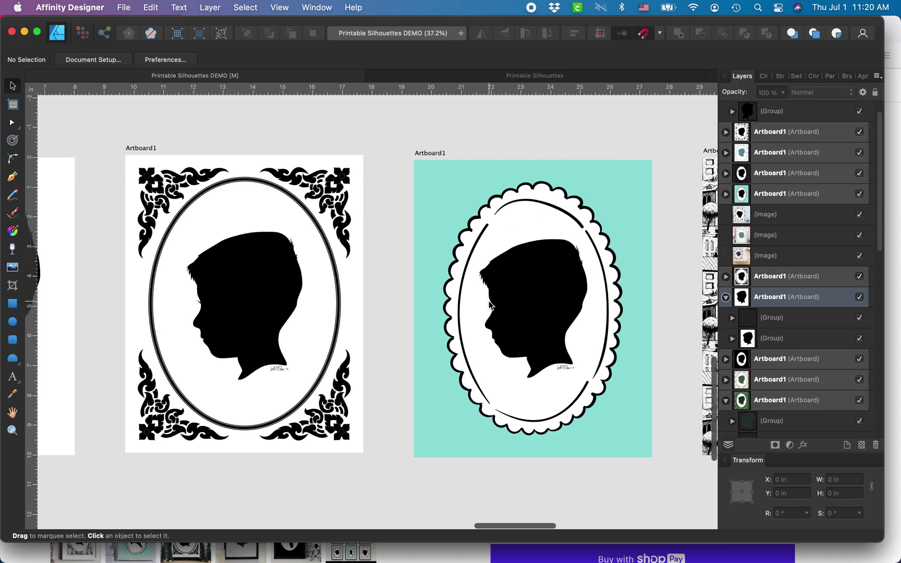
scroll(539, 187, "right", 20)
scroll(472, 212, "right", 20)
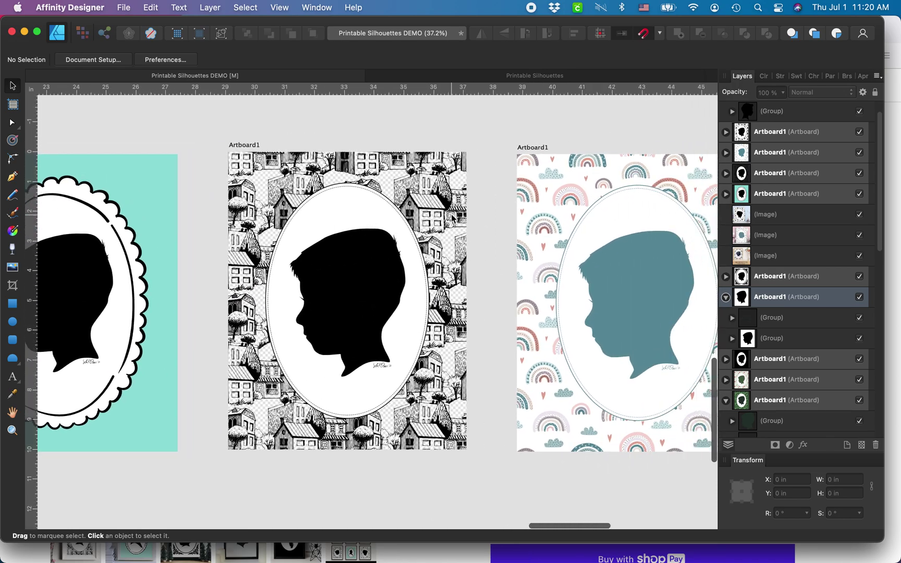
scroll(452, 218, "left", 8)
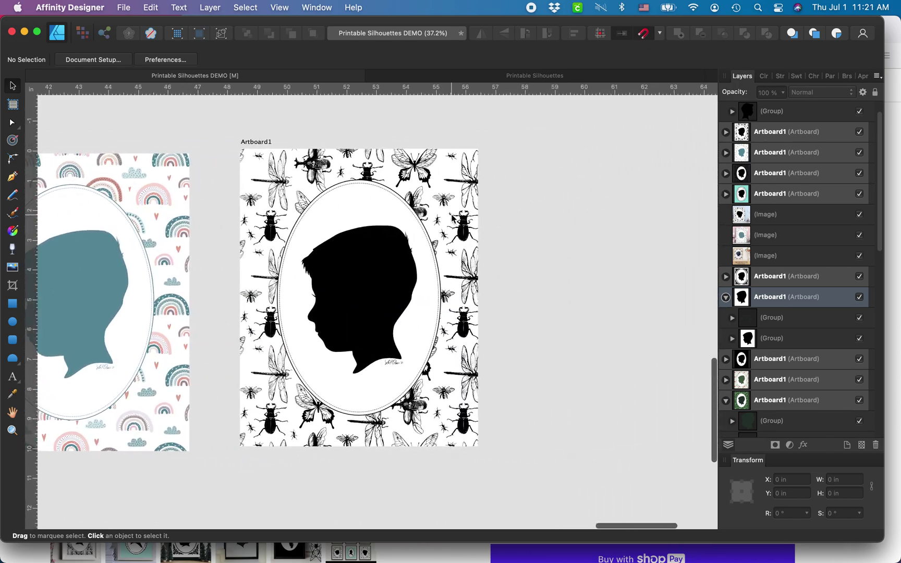
scroll(453, 218, "down", 5)
scroll(451, 218, "up", 10)
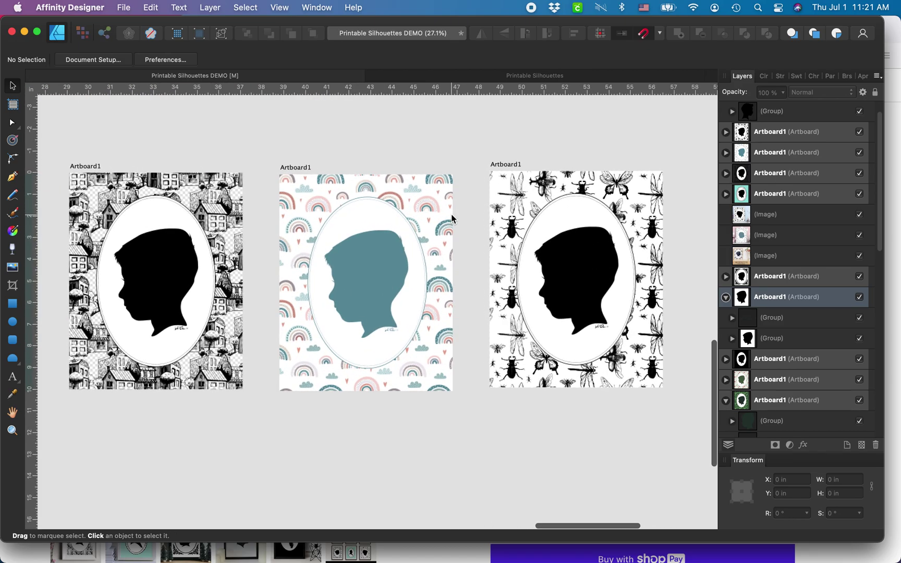
scroll(452, 218, "down", 2)
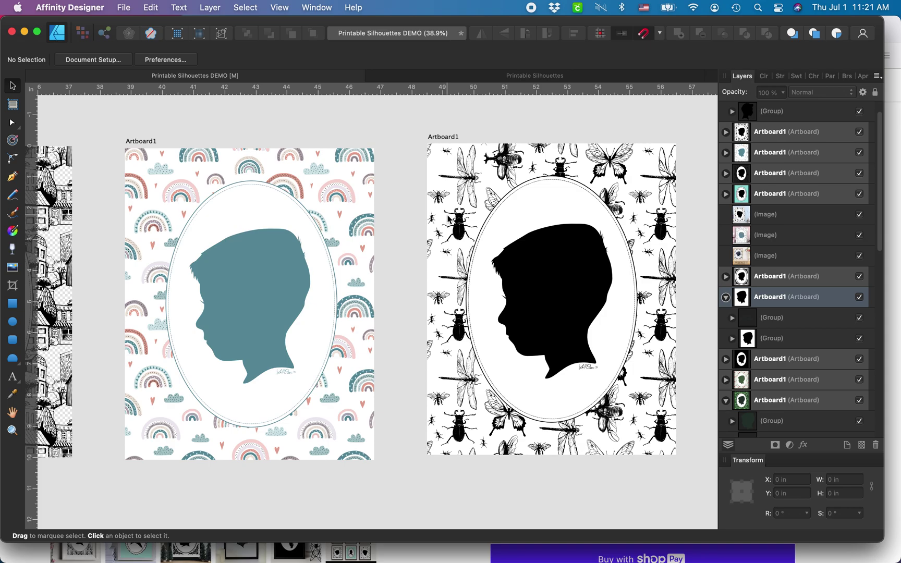
scroll(448, 218, "left", 2)
scroll(448, 218, "down", 10)
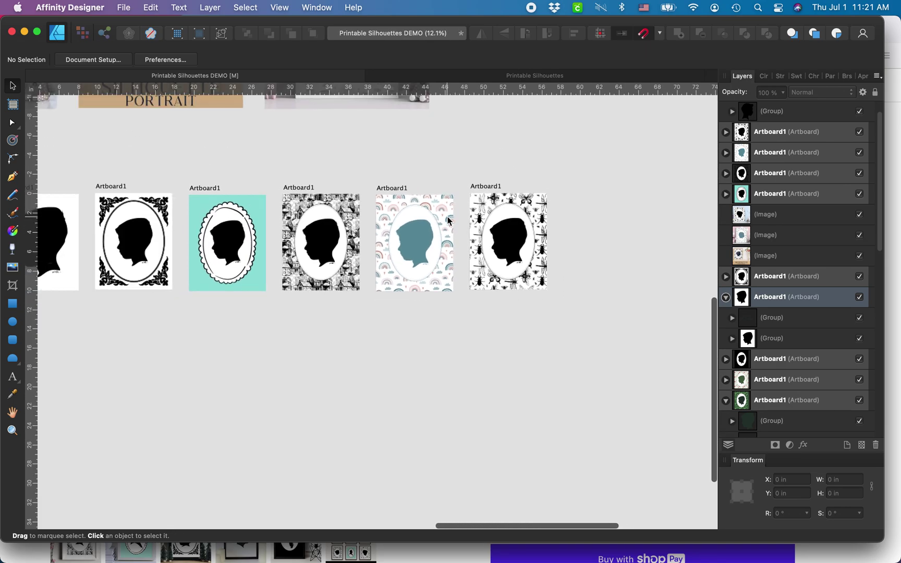
scroll(448, 220, "left", 4)
scroll(448, 221, "up", 2)
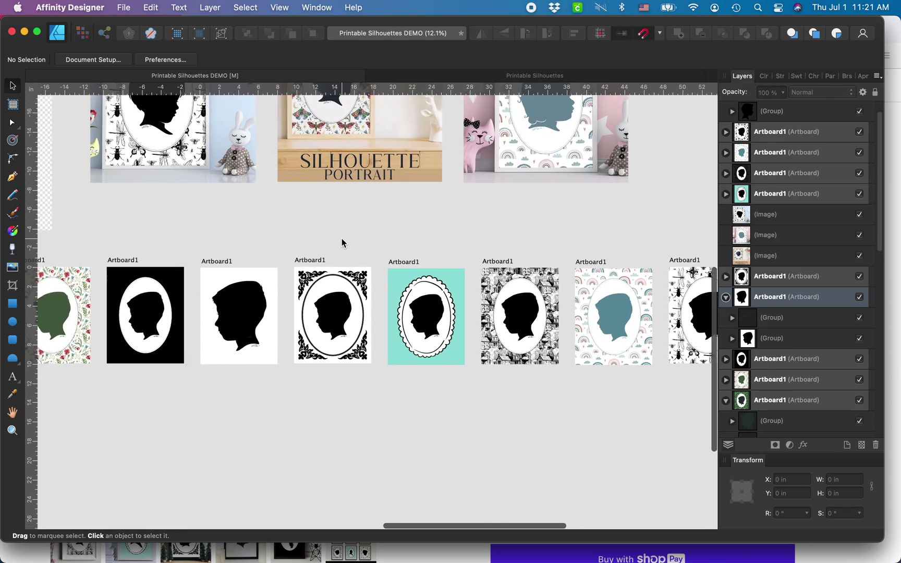
scroll(343, 243, "left", 3)
scroll(342, 242, "up", 2)
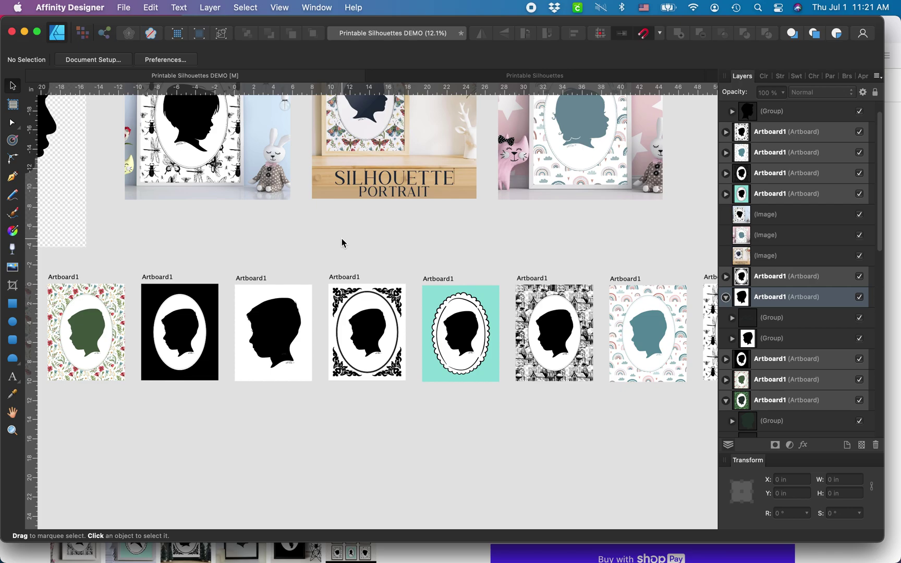
scroll(298, 219, "down", 2)
scroll(297, 219, "left", 3)
scroll(270, 253, "up", 5)
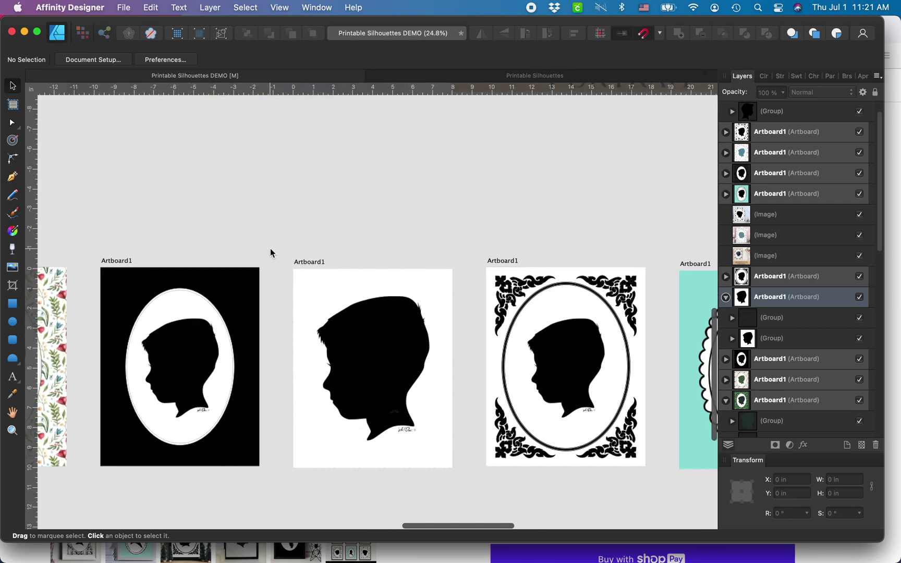
scroll(315, 273, "left", 2)
scroll(300, 274, "up", 3)
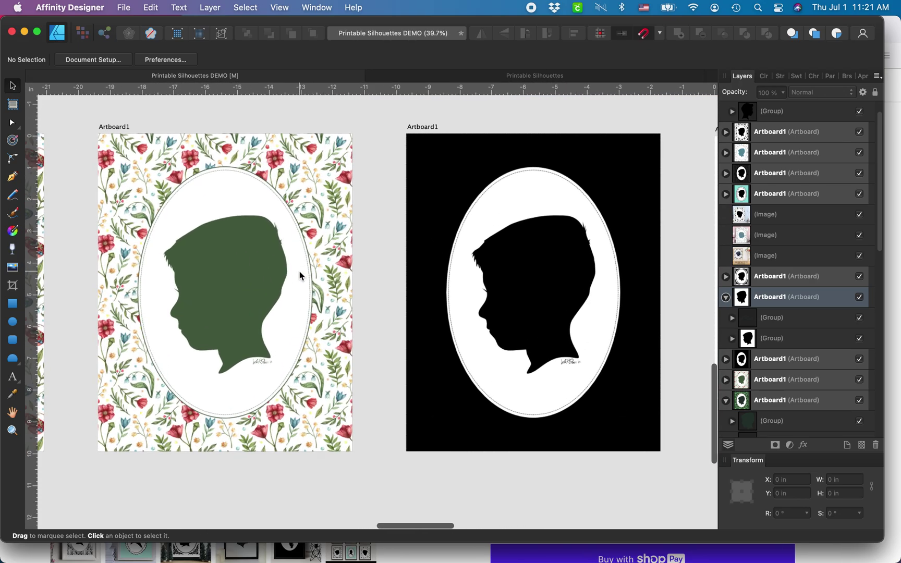
scroll(300, 275, "left", 10)
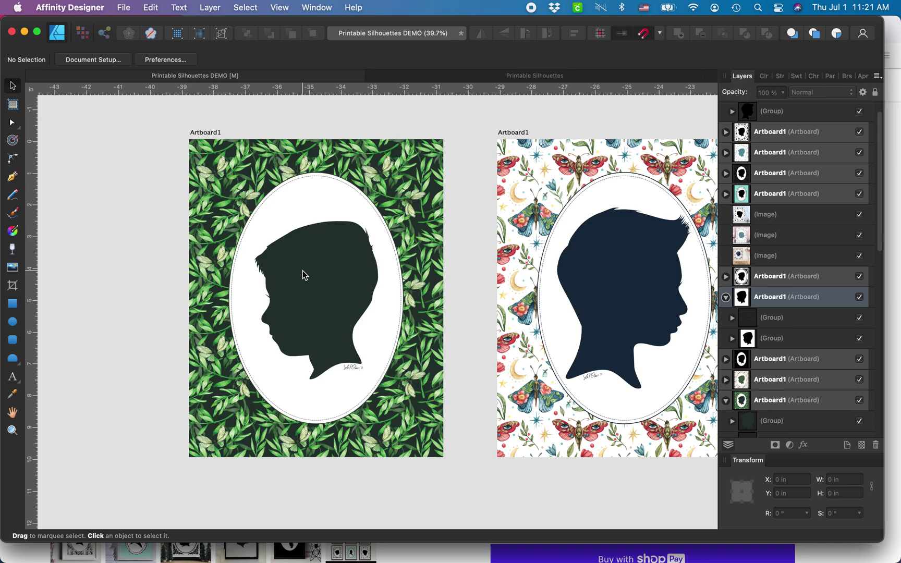
scroll(304, 275, "down", 3)
scroll(302, 272, "right", 1)
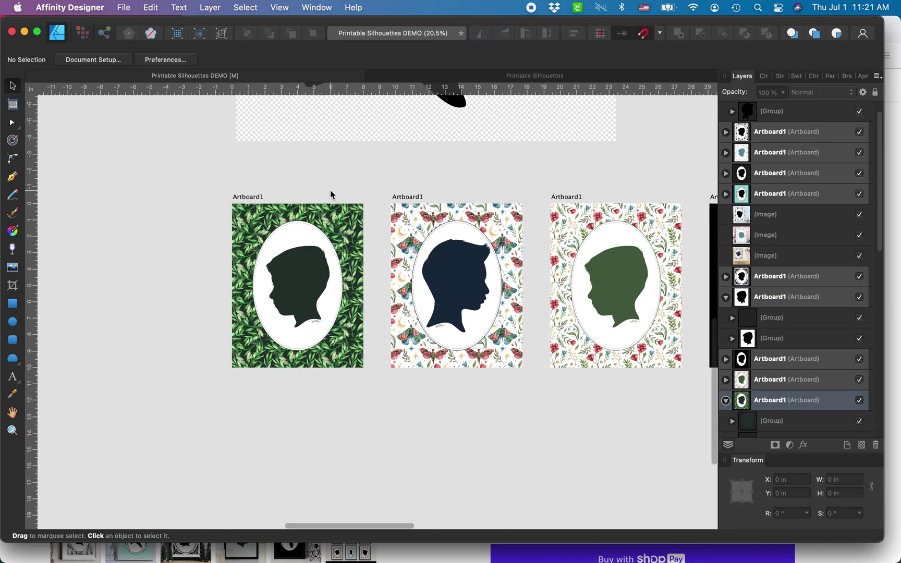
scroll(331, 195, "right", 3)
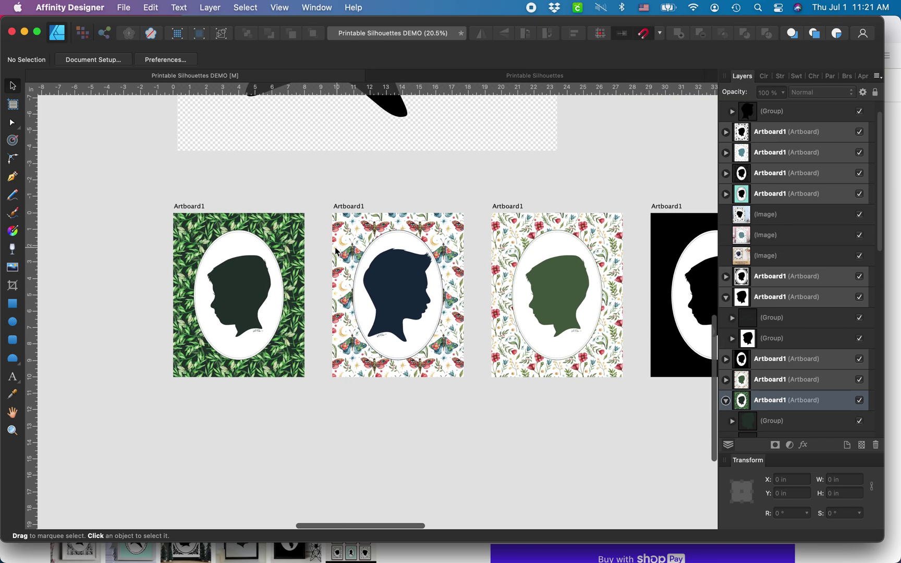
scroll(336, 252, "up", 3)
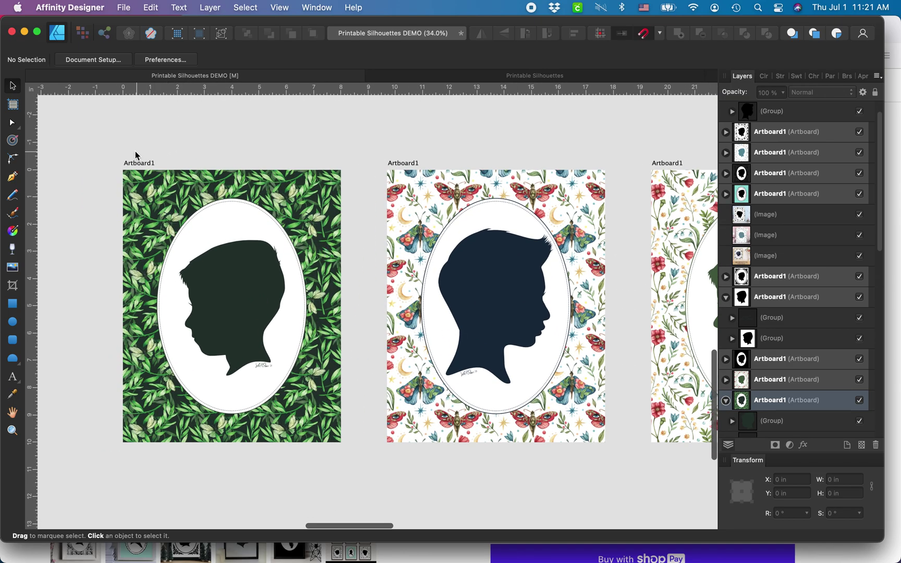
Drag out a new artboard below the existing silhouette artboards with the Artboard tool.
left_click(144, 162)
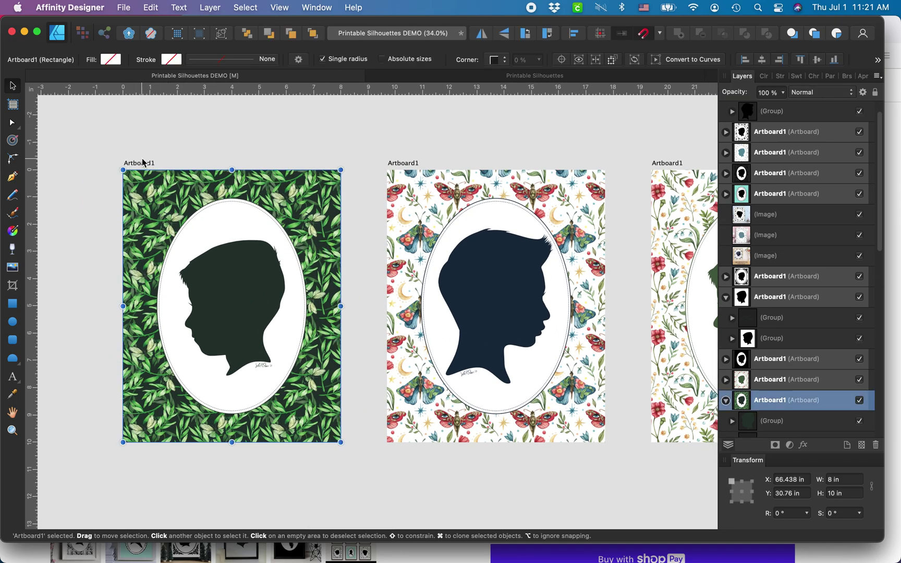
scroll(209, 248, "down", 2)
left_click(12, 105)
scroll(221, 291, "down", 3)
scroll(221, 291, "down", 5)
scroll(222, 294, "down", 2)
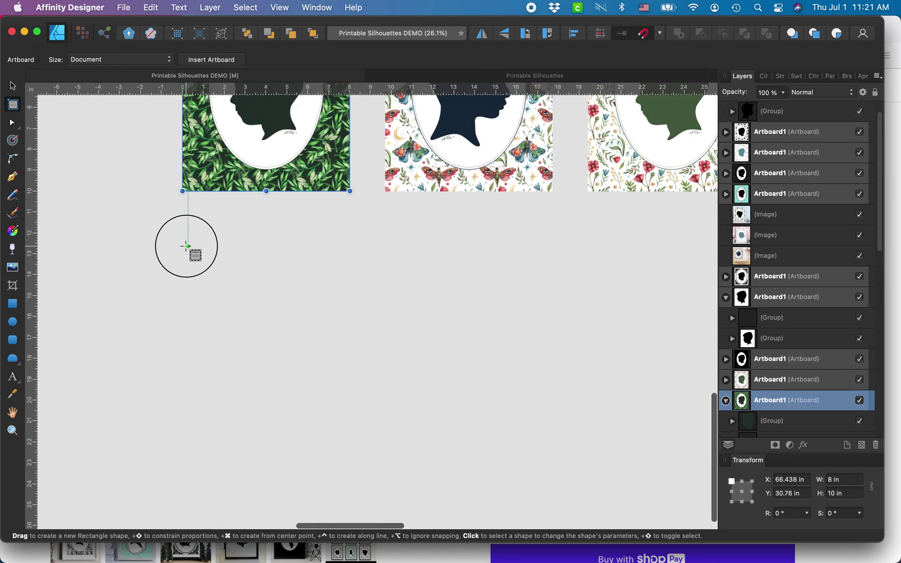
left_click_drag(188, 246, 340, 420)
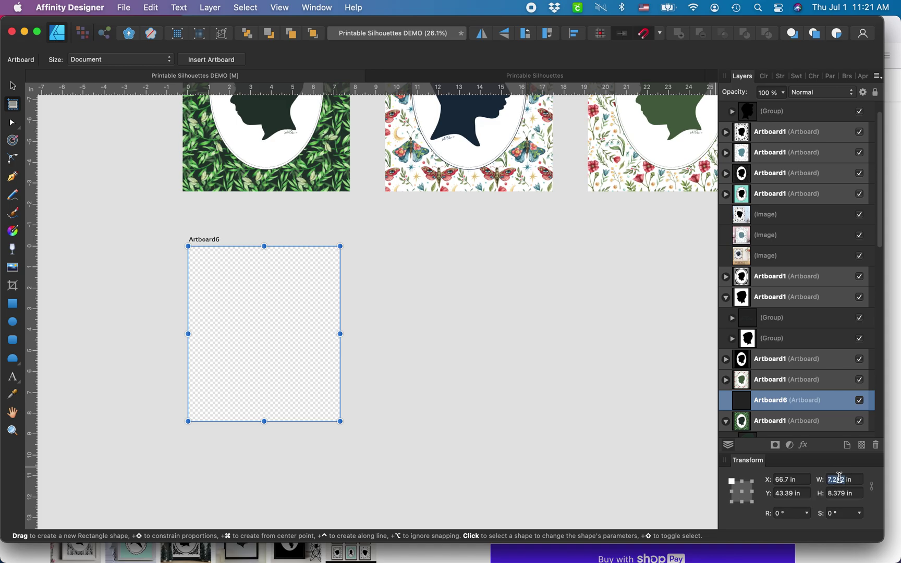
Size the new artboard to 8 × 10 in and fill it white.
type("8")
key("Tab")
type("10")
key("Tab")
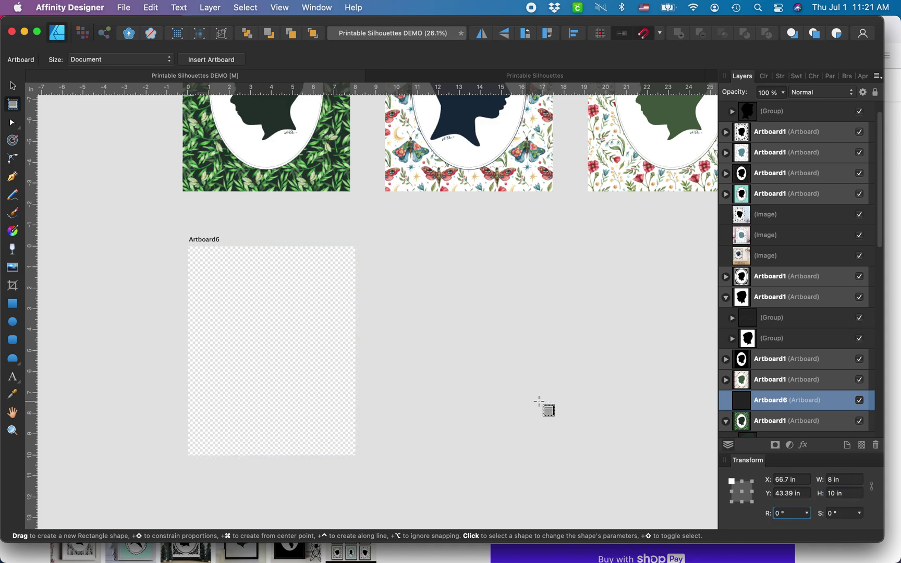
left_click(769, 77)
left_click(839, 124)
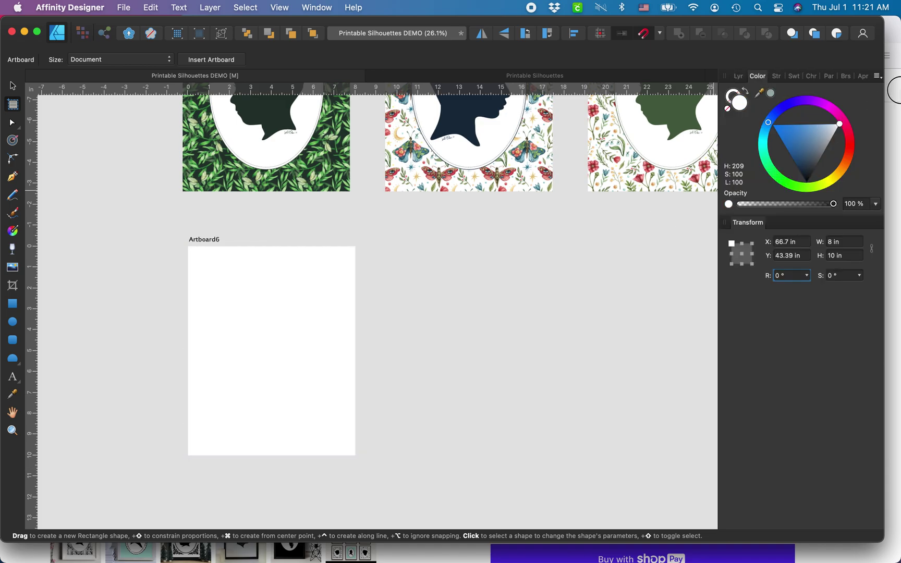
Return to the Move tool and select the first silhouette artboard.
scroll(245, 313, "up", 2)
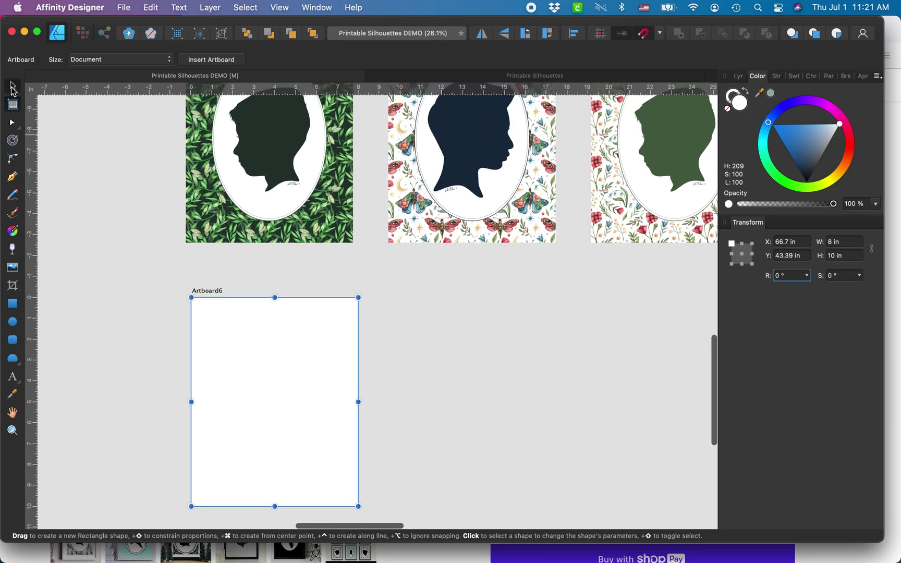
left_click(13, 85)
scroll(224, 193, "up", 3)
scroll(225, 193, "up", 2)
scroll(221, 191, "up", 5)
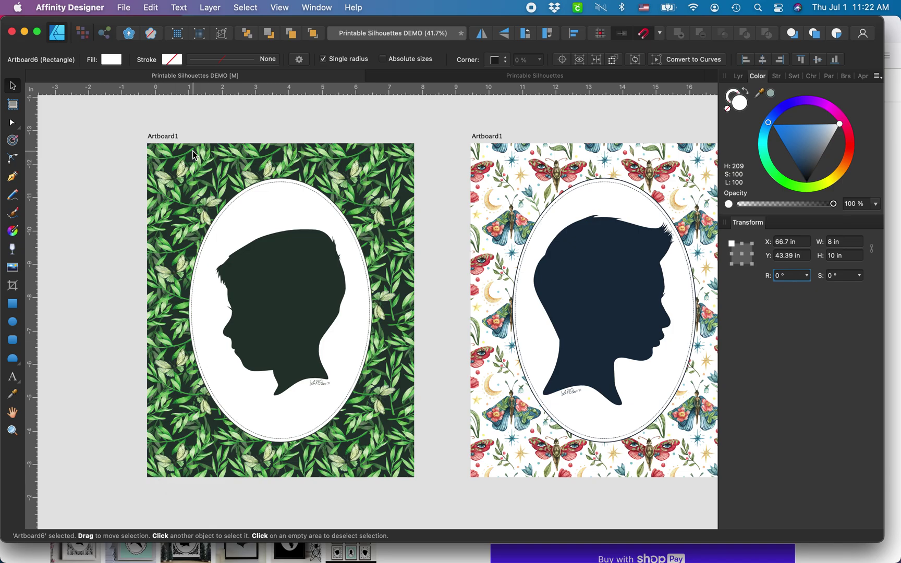
left_click(172, 137)
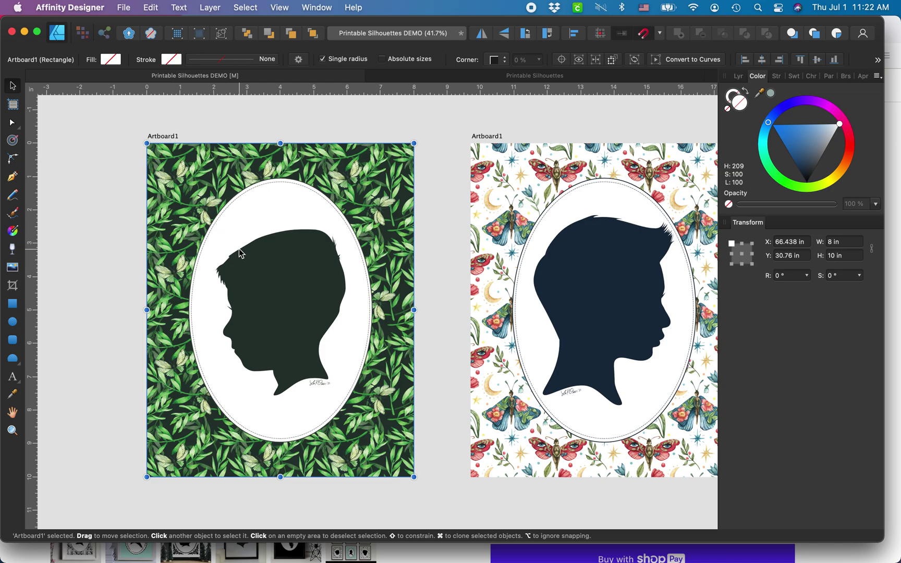
Shift the program window aside to reveal the browser and reselect the new blank artboard.
scroll(240, 254, "down", 10)
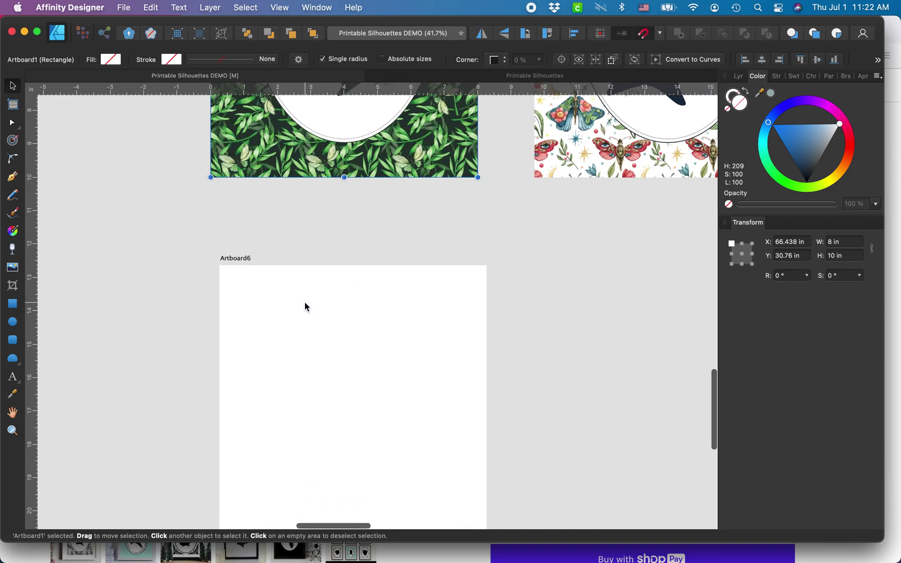
scroll(305, 306, "down", 5)
scroll(303, 298, "up", 3)
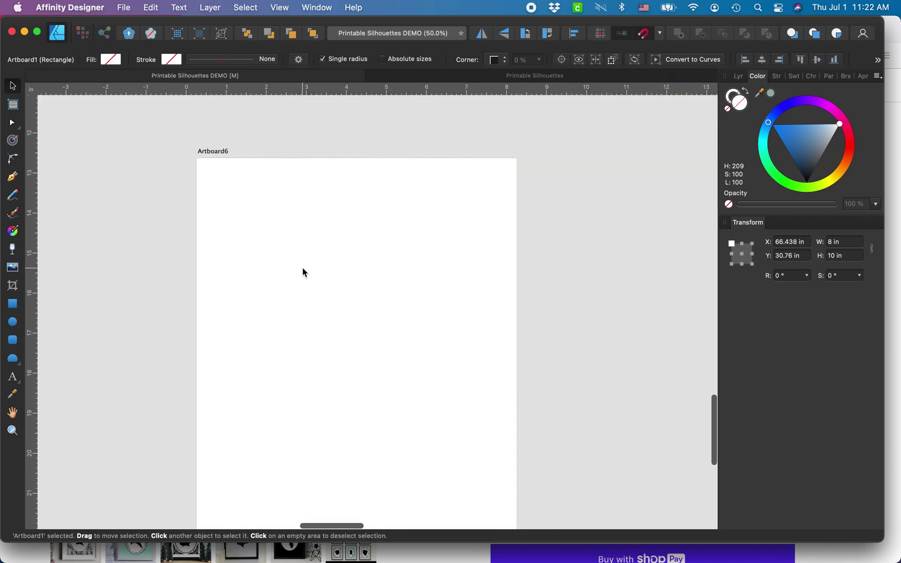
scroll(303, 268, "down", 3)
left_click_drag(313, 21, 444, 20)
left_click(369, 154)
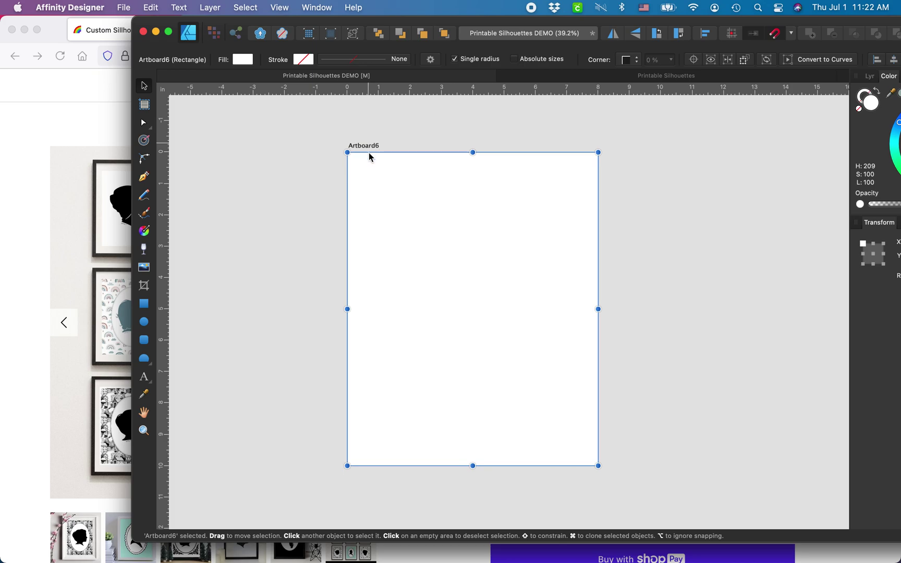
Paste the tie-dye image, rotate it 90° upright and move it onto the new artboard.
scroll(439, 253, "down", 1)
scroll(438, 254, "up", 3)
key("super+v")
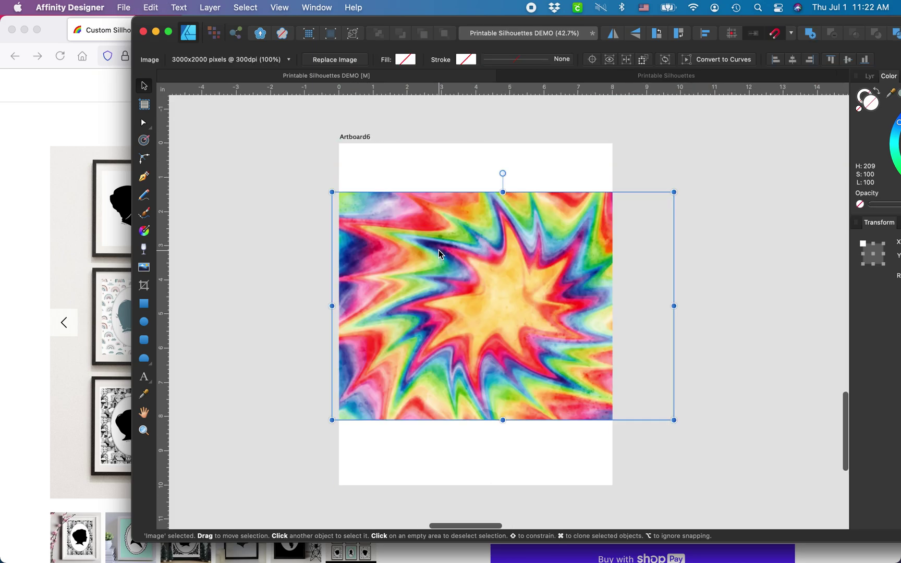
left_click_drag(161, 46, 39, 47)
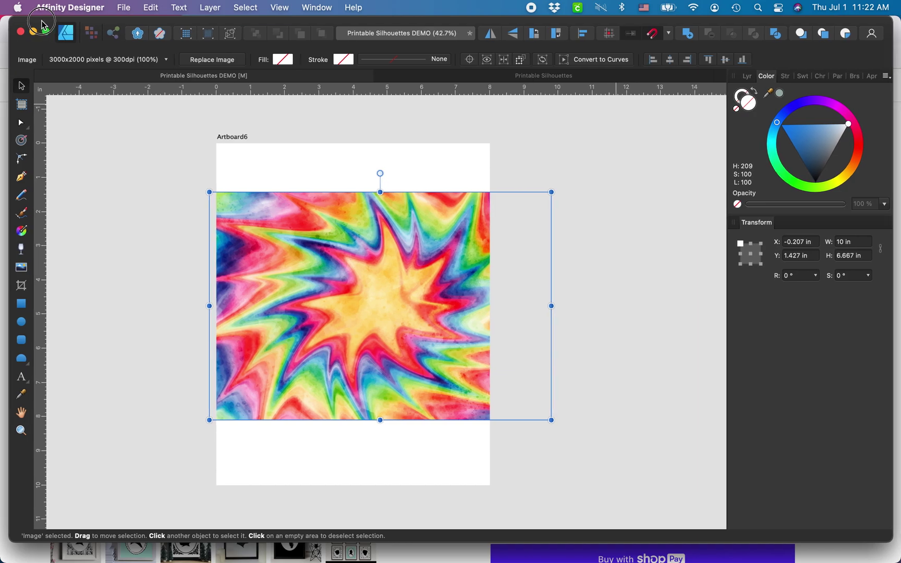
left_click(786, 280)
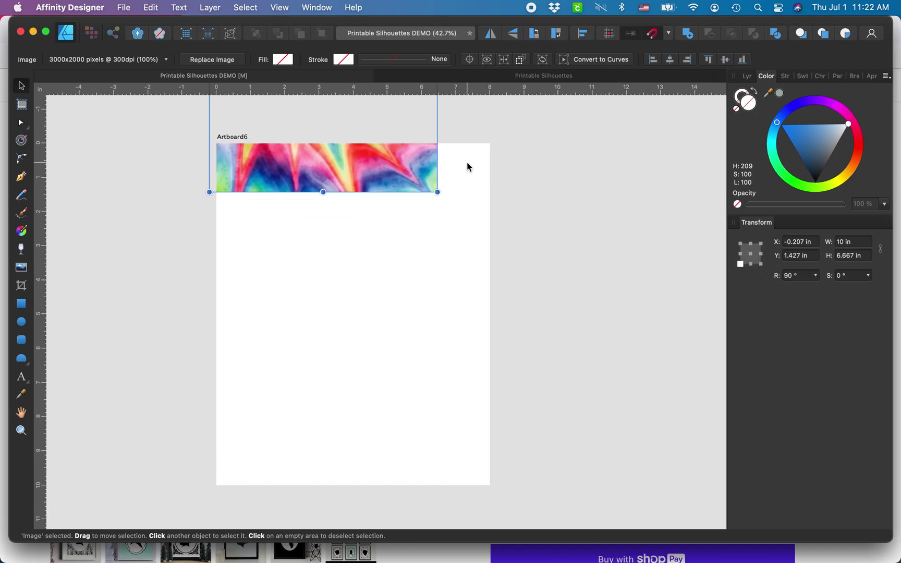
left_click_drag(344, 168, 388, 447)
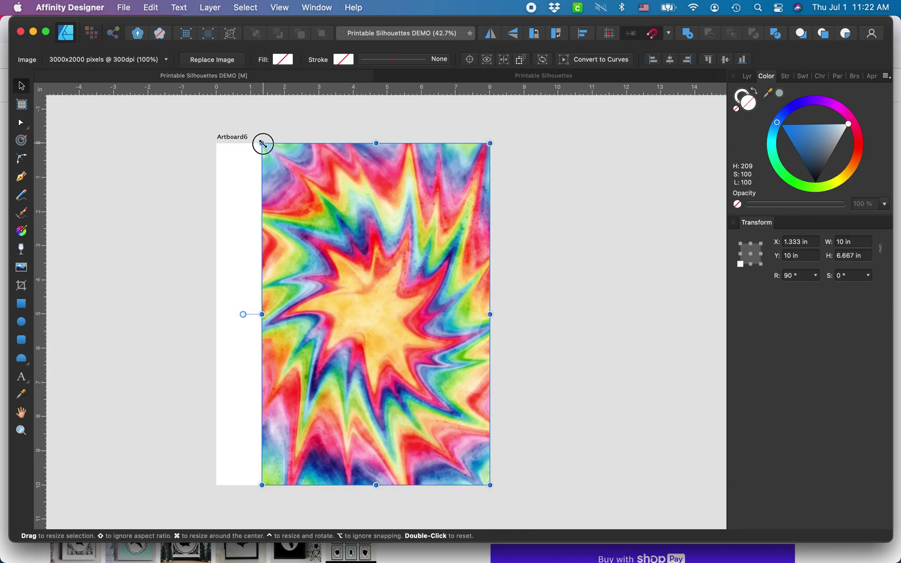
Enlarge the image to 12 × 8 in, snapped to the artboard's left and bottom edges.
left_click_drag(262, 144, 188, 101)
scroll(262, 240, "down", 3)
scroll(261, 264, "up", 2)
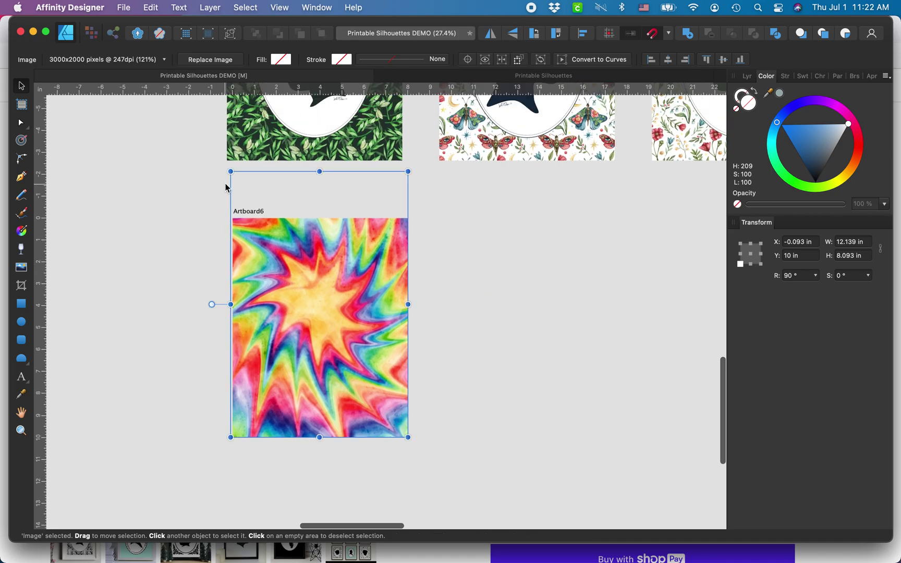
left_click_drag(231, 170, 233, 171)
left_click_drag(322, 298, 322, 317)
Select the tie-dye artboard, then the oval and silhouette group on the first artboard.
scroll(323, 320, "up", 3)
scroll(322, 318, "down", 4)
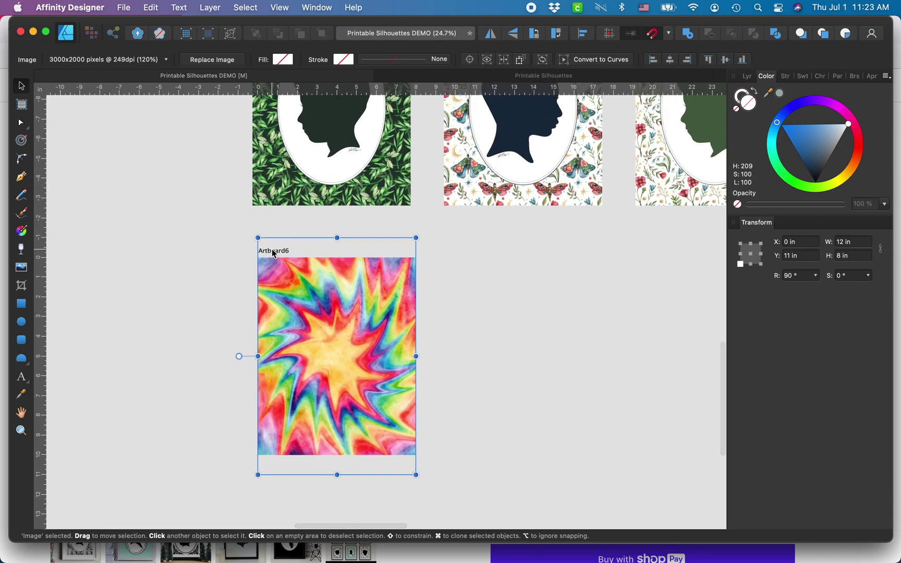
left_click(319, 279)
scroll(319, 278, "up", 2)
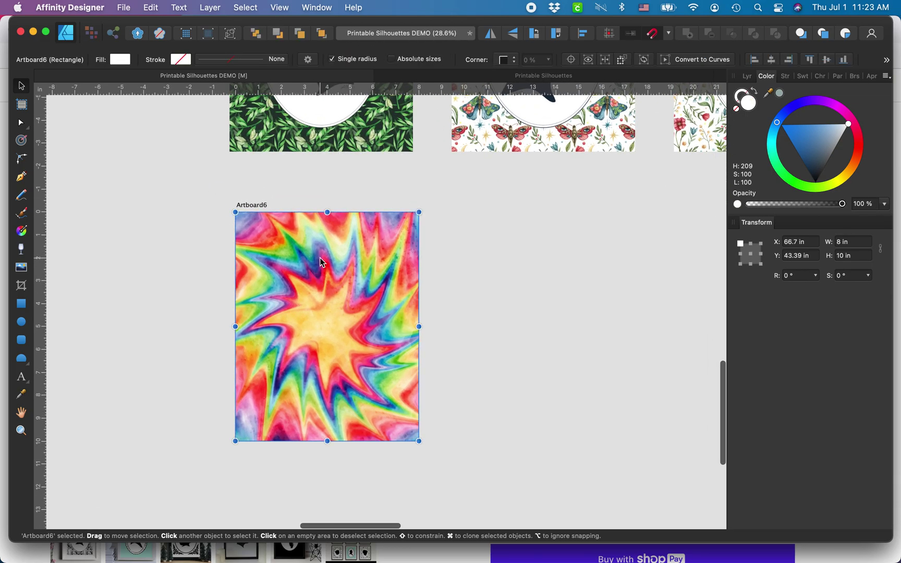
scroll(324, 237, "up", 5)
scroll(324, 239, "up", 2)
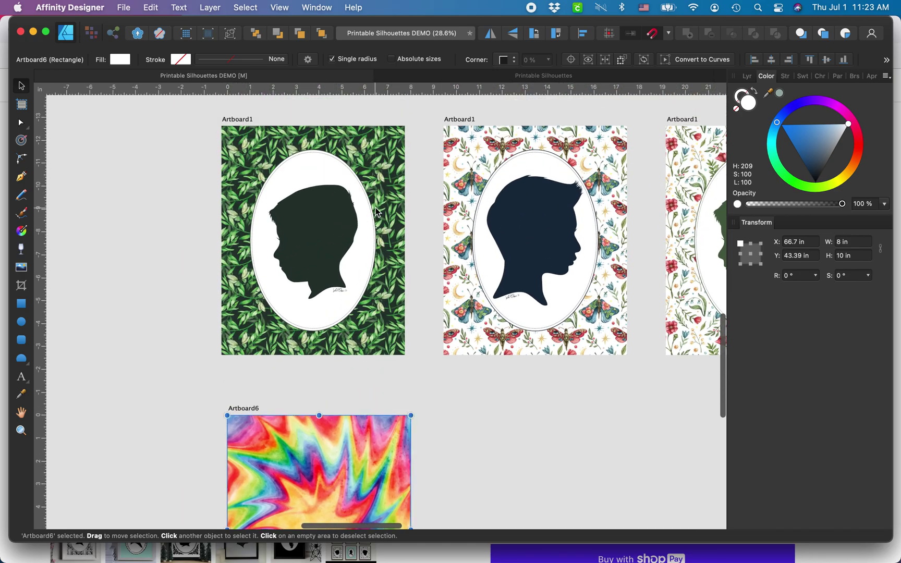
left_click(326, 164)
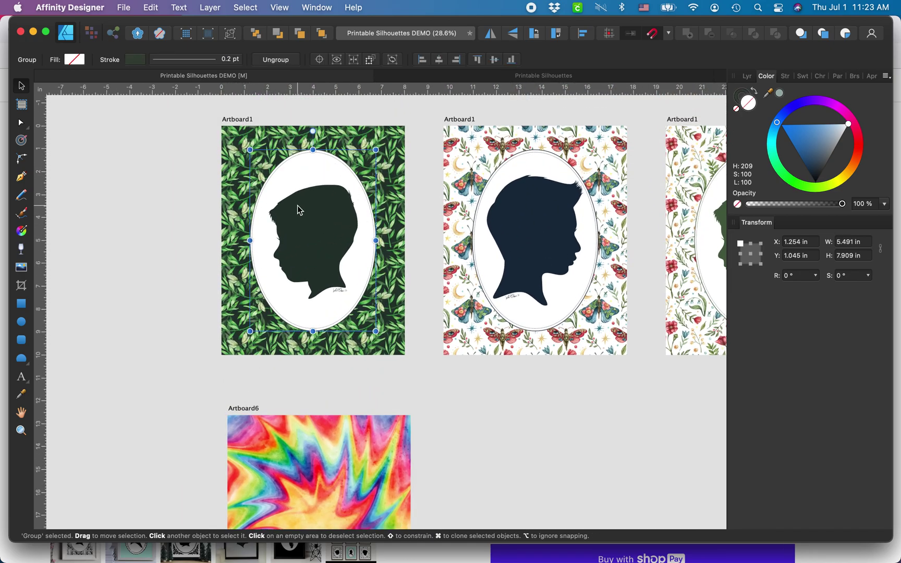
Paste the white oval group onto the tie-dye artboard.
scroll(300, 209, "down", 4)
left_click(292, 327)
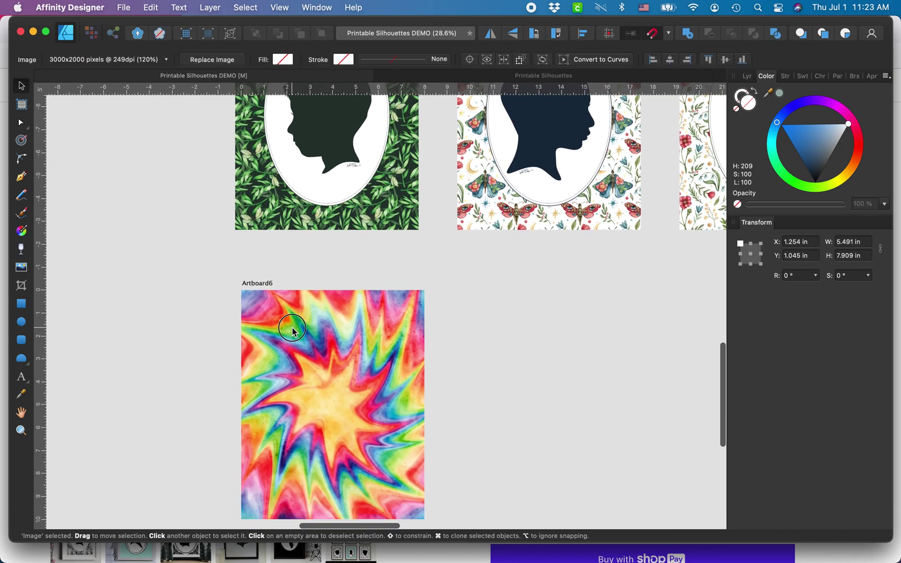
key("super+v")
scroll(362, 413, "down", 2)
left_click_drag(336, 344, 337, 346)
scroll(336, 344, "up", 5)
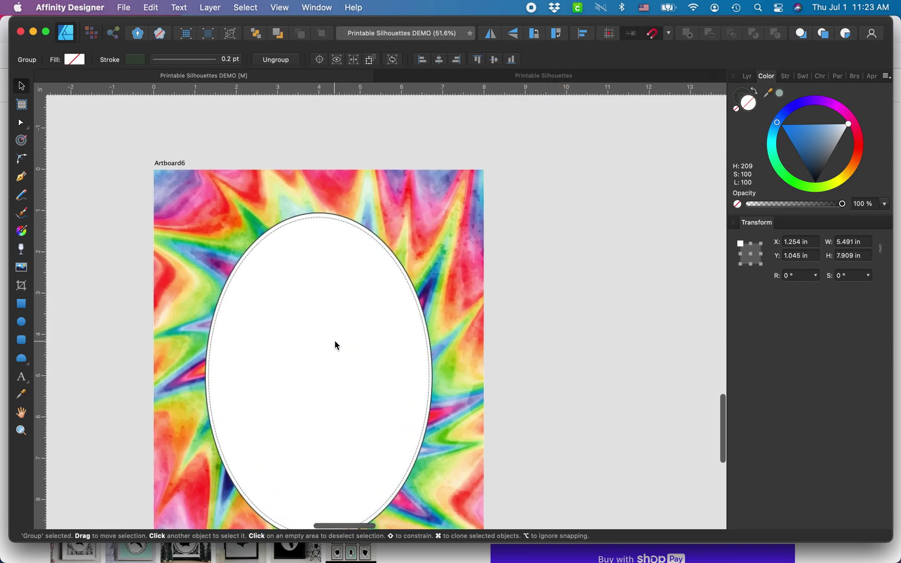
scroll(388, 316, "down", 2)
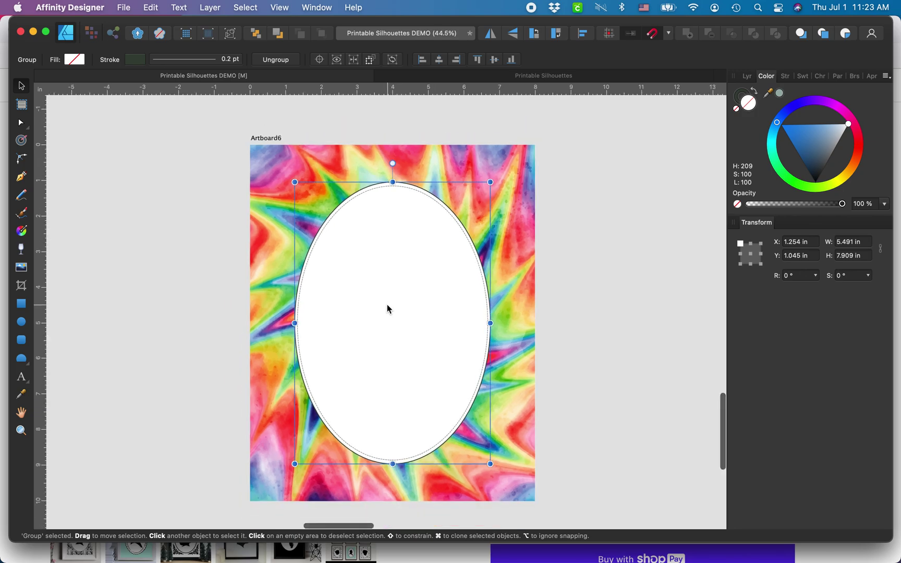
scroll(386, 364, "down", 3)
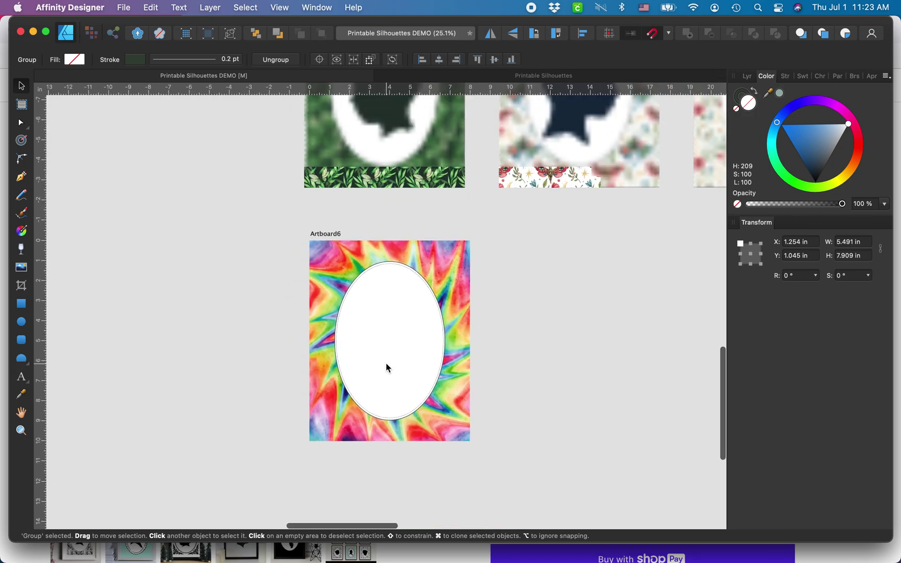
Draw a stray tall ellipse beside the artboard, then undo it and return to the Move tool.
left_click(21, 322)
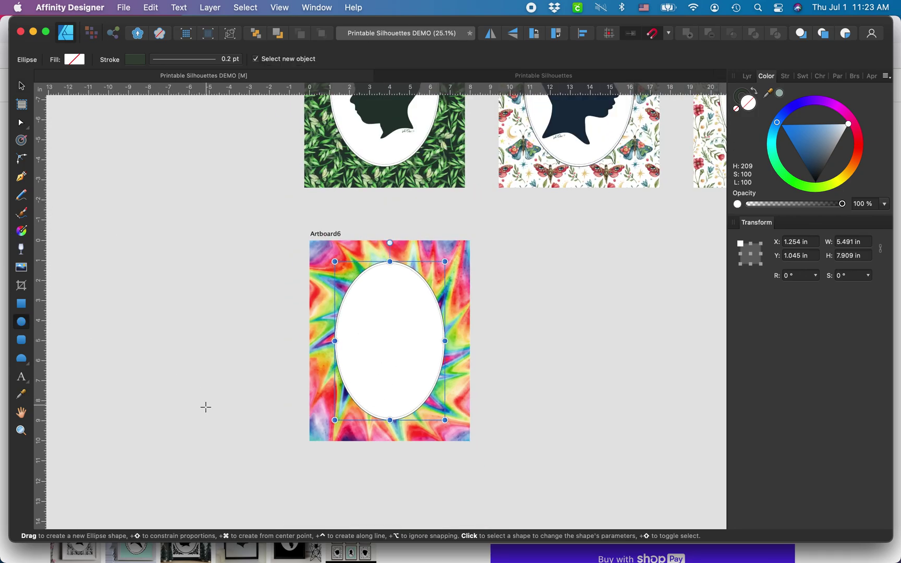
left_click_drag(198, 420, 294, 268)
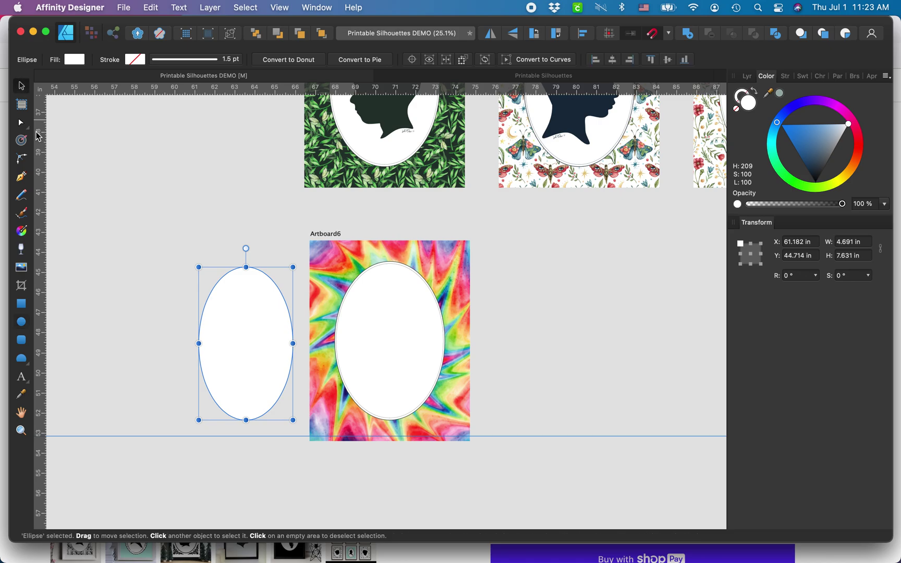
key("super+z")
key("alt+super+0")
scroll(450, 395, "up", 2)
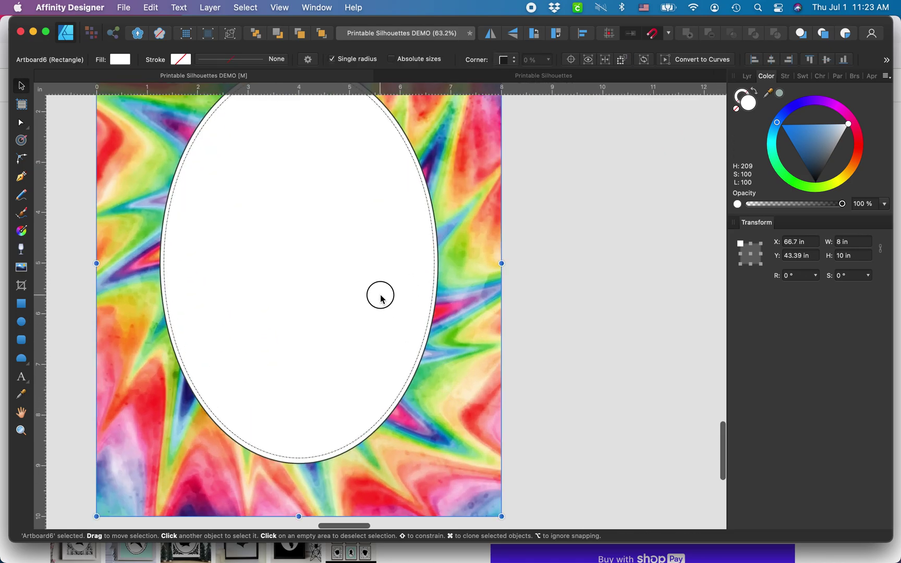
Select the ellipse inside the oval group and remove the dashed inner ellipse.
left_click(380, 294)
scroll(381, 294, "up", 5)
scroll(473, 240, "up", 3)
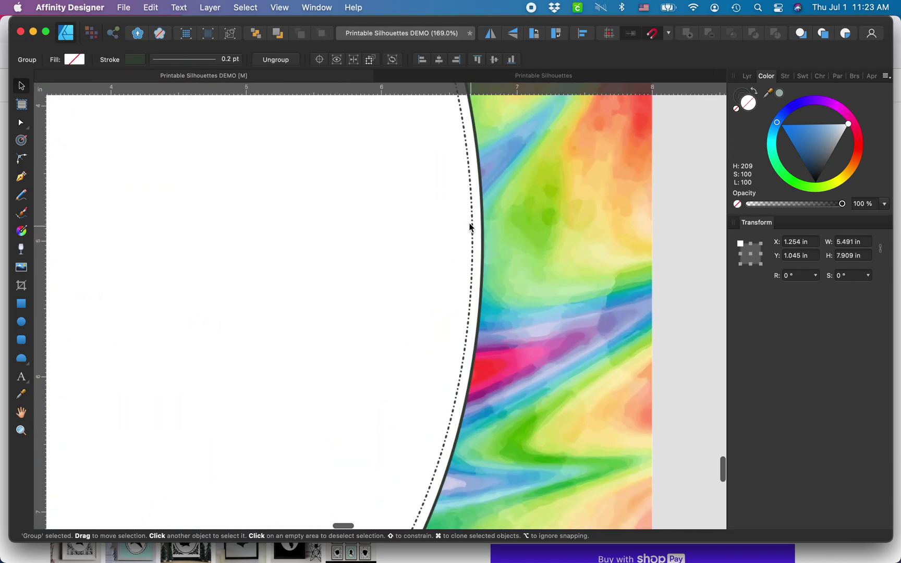
double_click(473, 241)
left_click(747, 77)
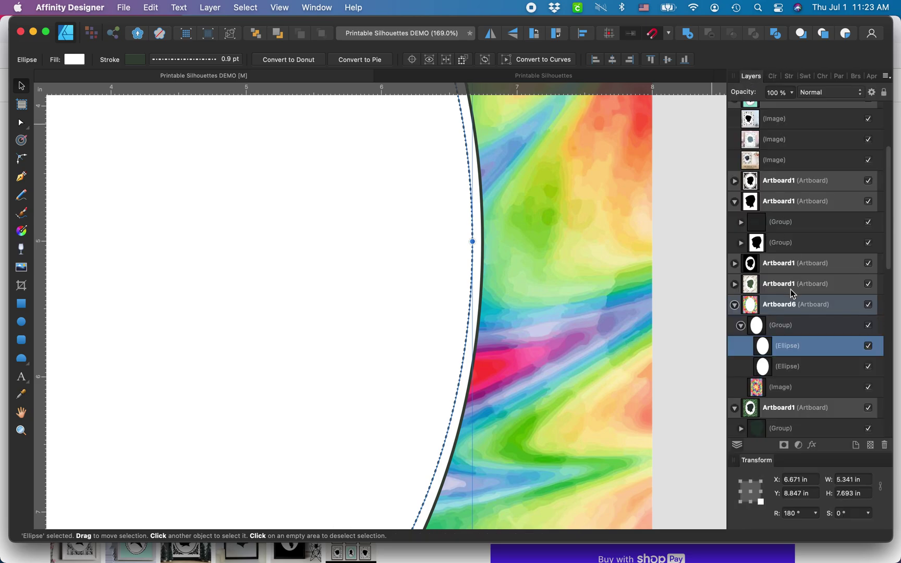
scroll(792, 294, "down", 1)
key("super+z")
scroll(501, 315, "down", 5)
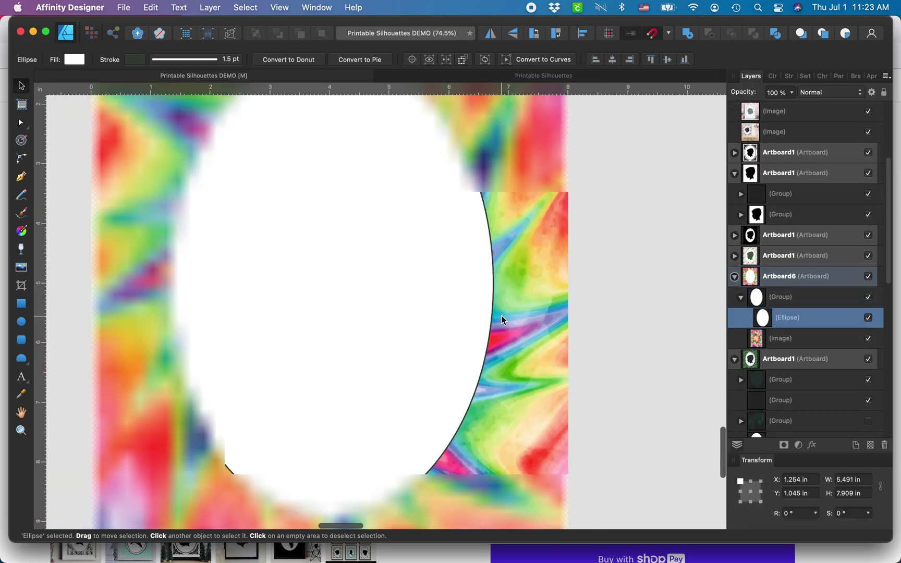
scroll(465, 274, "down", 4)
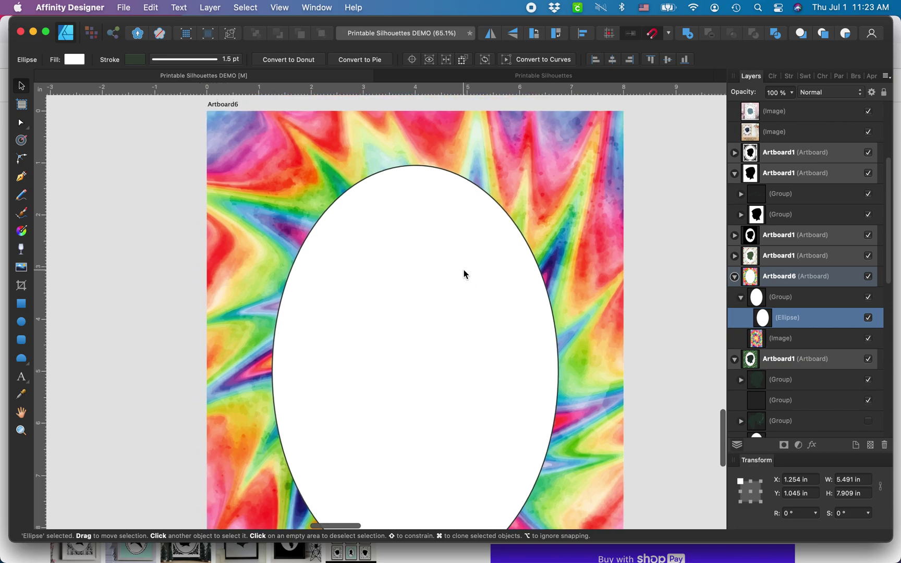
scroll(468, 256, "up", 5)
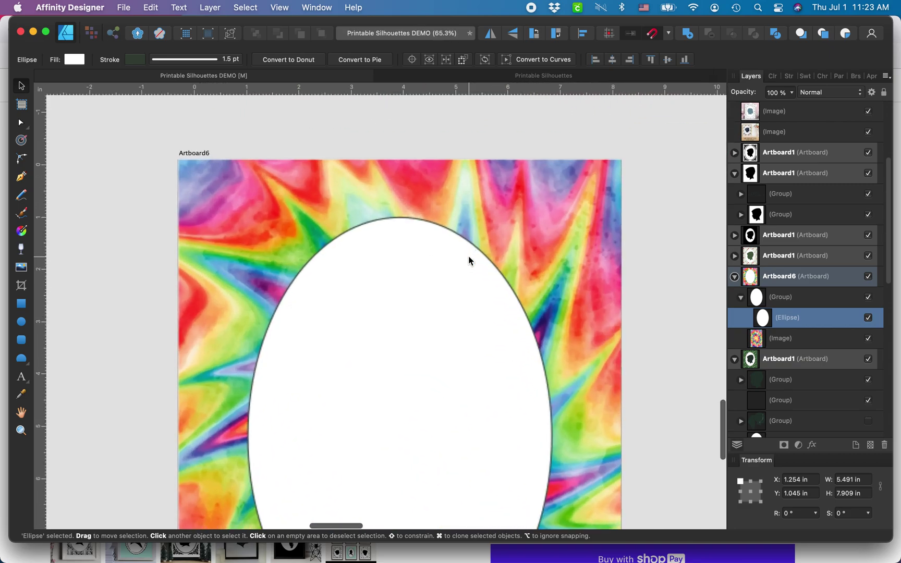
Set the oval's stroke colour to None and check the borderless result.
right_click(469, 255)
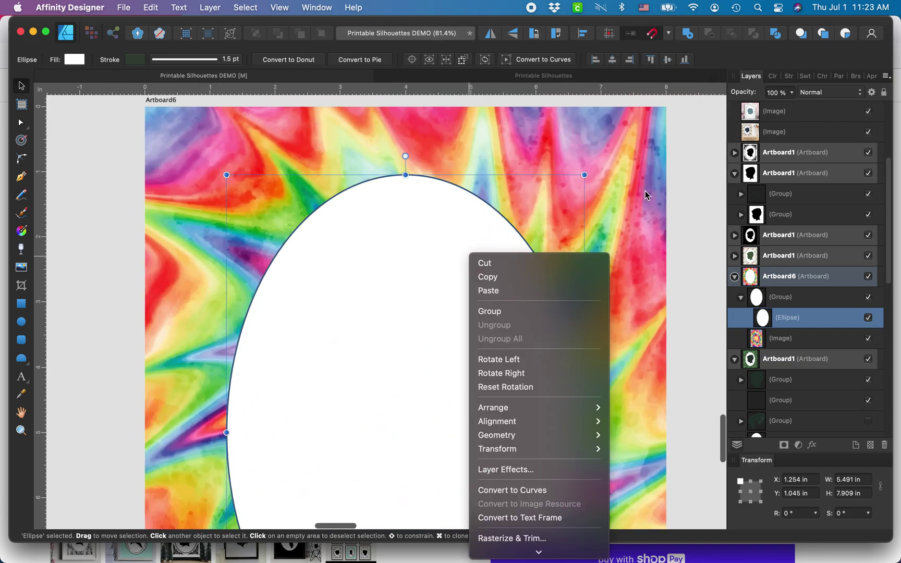
left_click(444, 210)
left_click(773, 76)
left_click(739, 105)
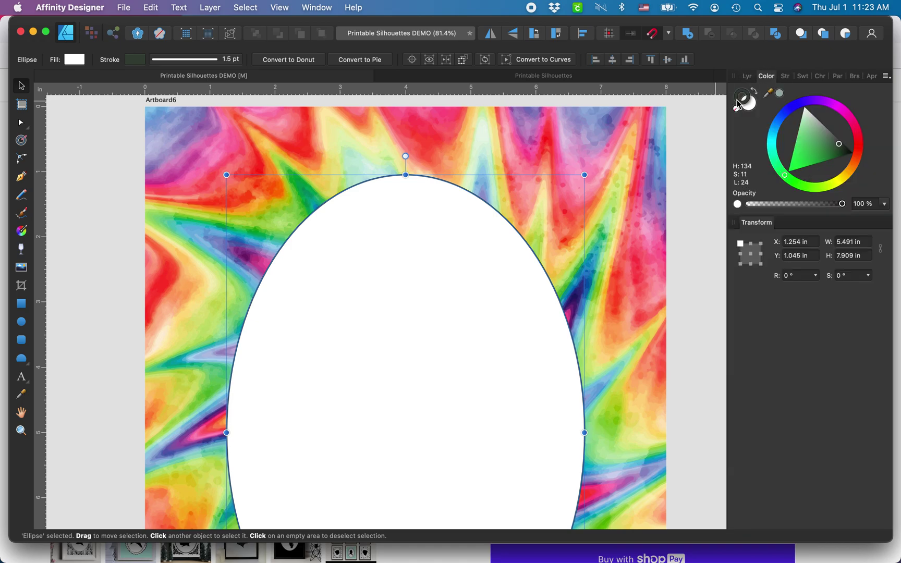
left_click(737, 108)
scroll(507, 300, "down", 3)
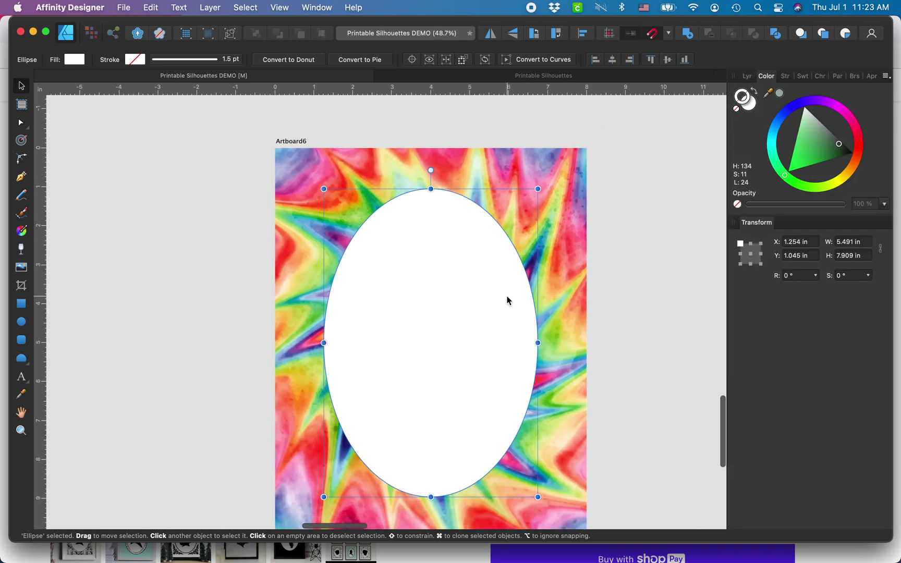
left_click(652, 279)
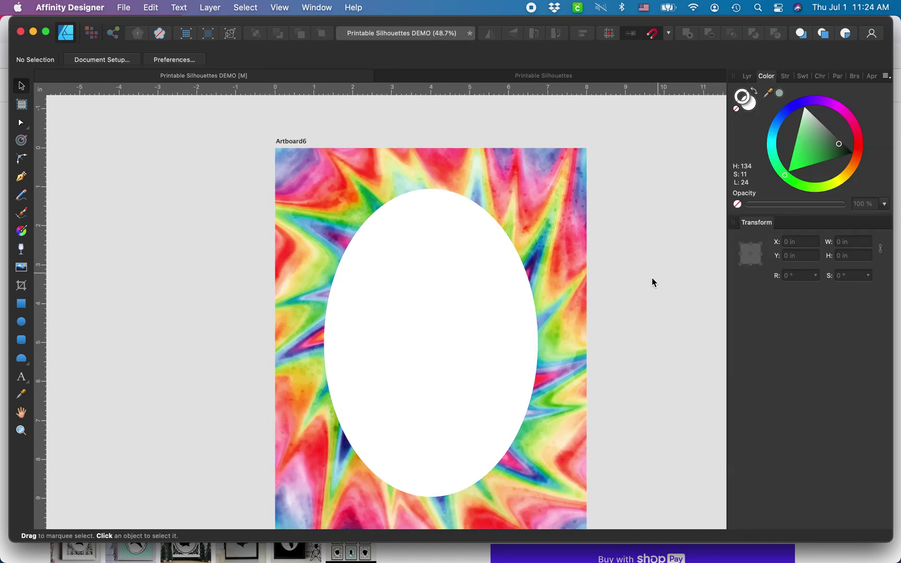
scroll(444, 258, "down", 5)
left_click(443, 261)
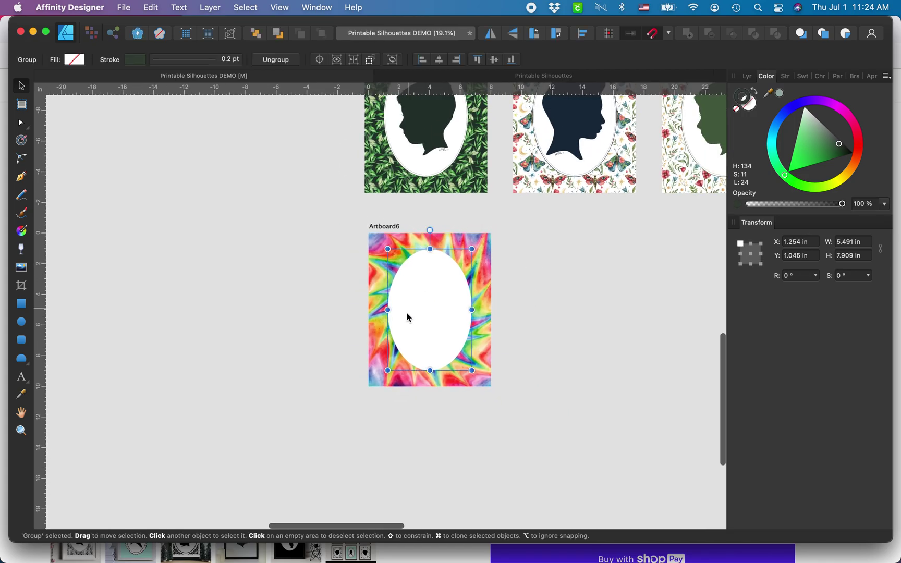
Paste a copy of the black boy silhouette onto the tie-dye artboard's oval.
scroll(408, 317, "up", 1)
scroll(407, 317, "up", 2)
scroll(384, 141, "up", 3)
scroll(374, 148, "up", 4)
left_click(433, 134)
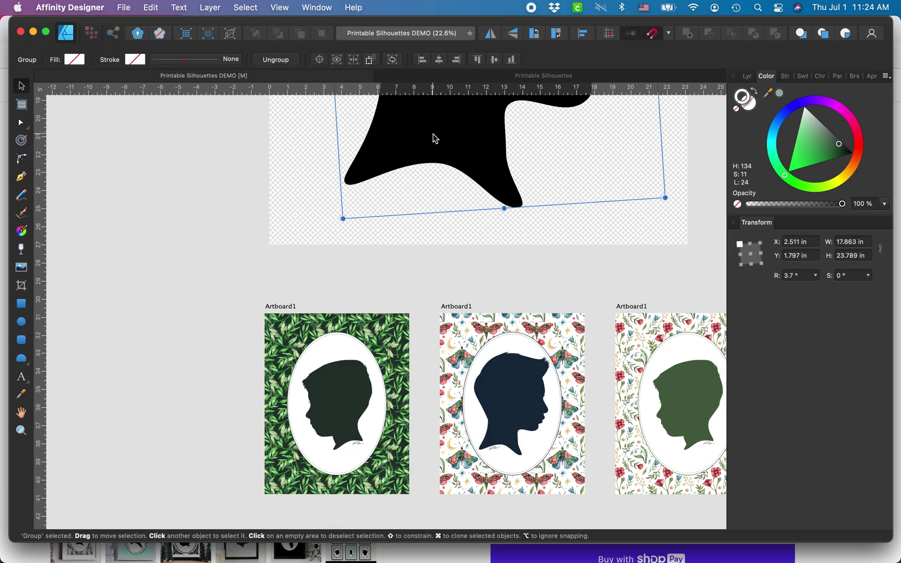
scroll(429, 280, "down", 4)
scroll(397, 362, "down", 2)
left_click(396, 364)
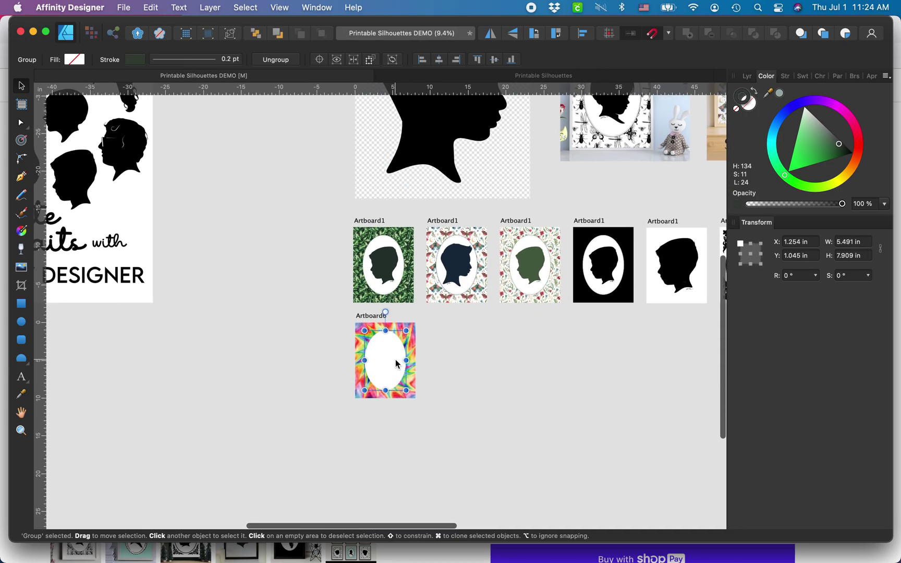
key("super+v")
Shrink the silhouette by its corner handle and centre it within the white oval.
scroll(463, 427, "up", 2)
scroll(463, 428, "down", 2)
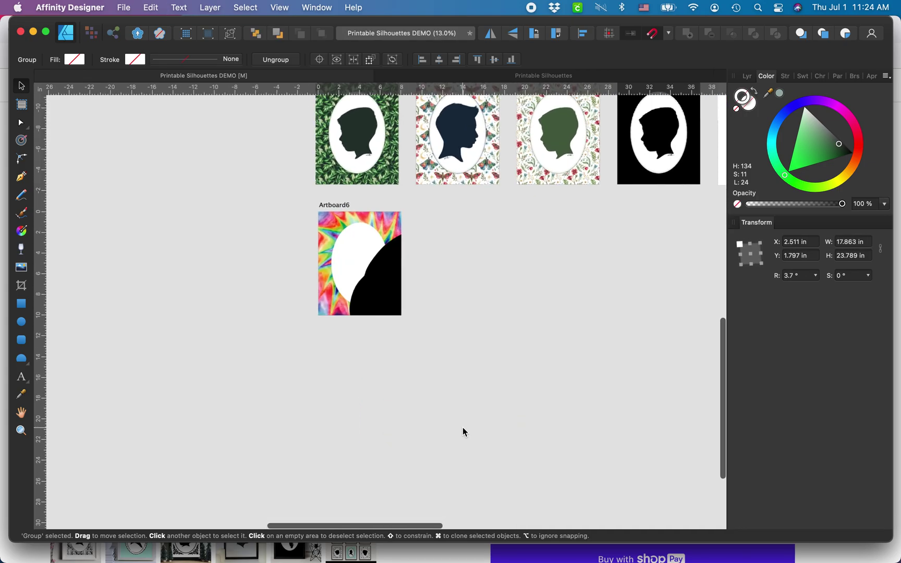
left_click(747, 77)
scroll(797, 375, "down", 4)
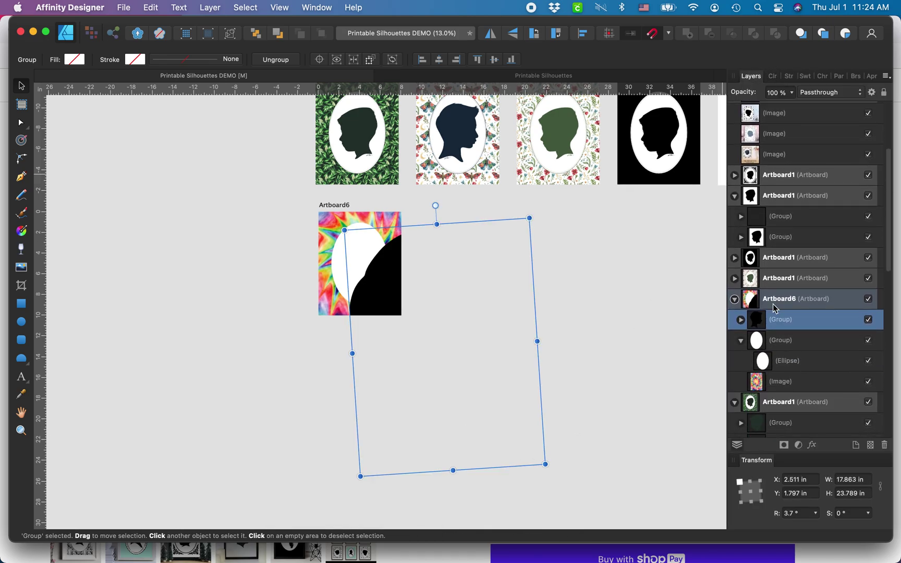
left_click_drag(543, 468, 379, 297)
scroll(371, 264, "up", 5)
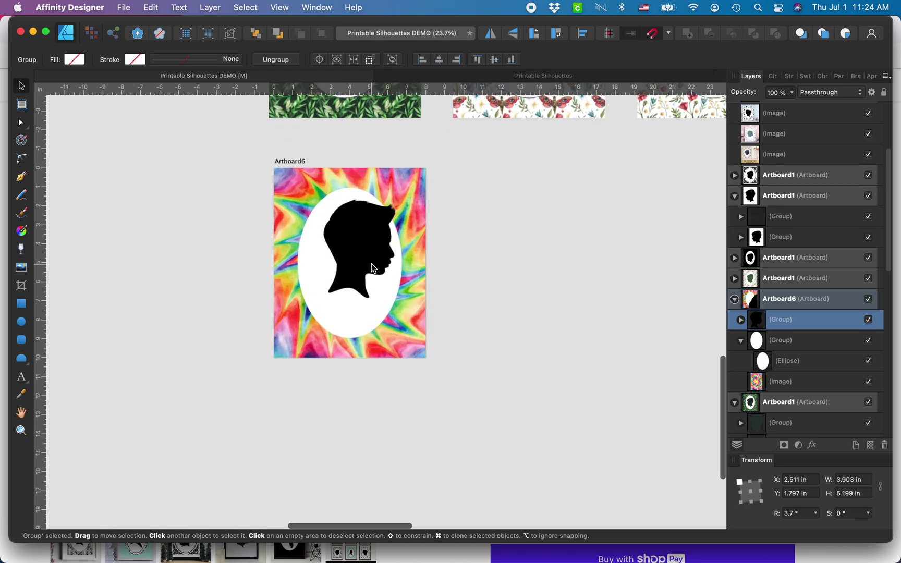
left_click_drag(362, 237, 342, 267)
Deselect to review the layout, then select the whole tie-dye artboard.
scroll(342, 268, "up", 1)
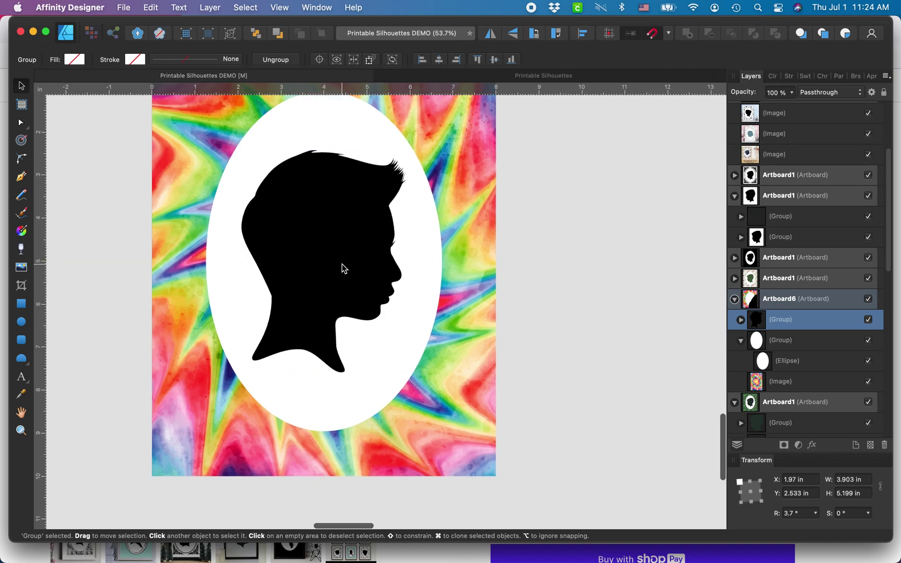
left_click(545, 267)
scroll(545, 270, "down", 3)
left_click(277, 126)
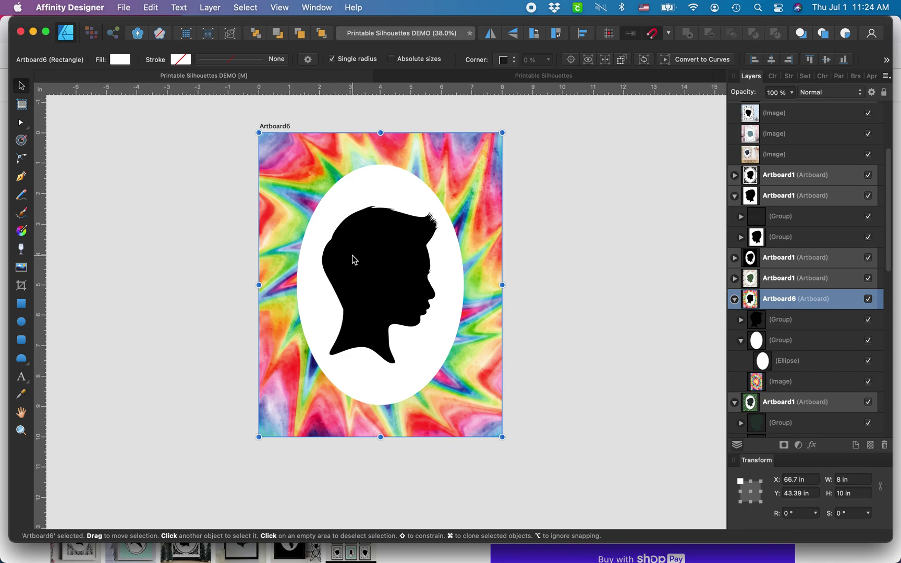
scroll(353, 255, "up", 5)
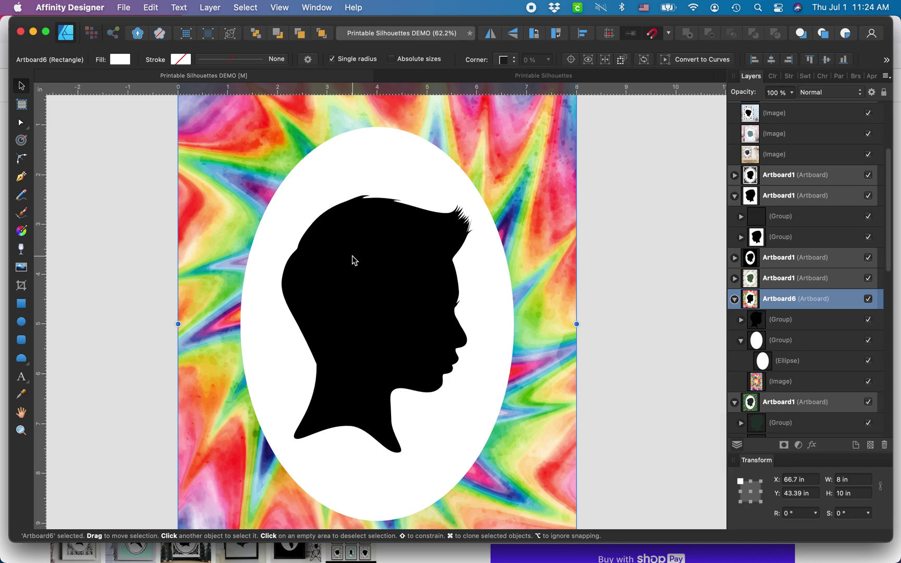
scroll(351, 243, "down", 4)
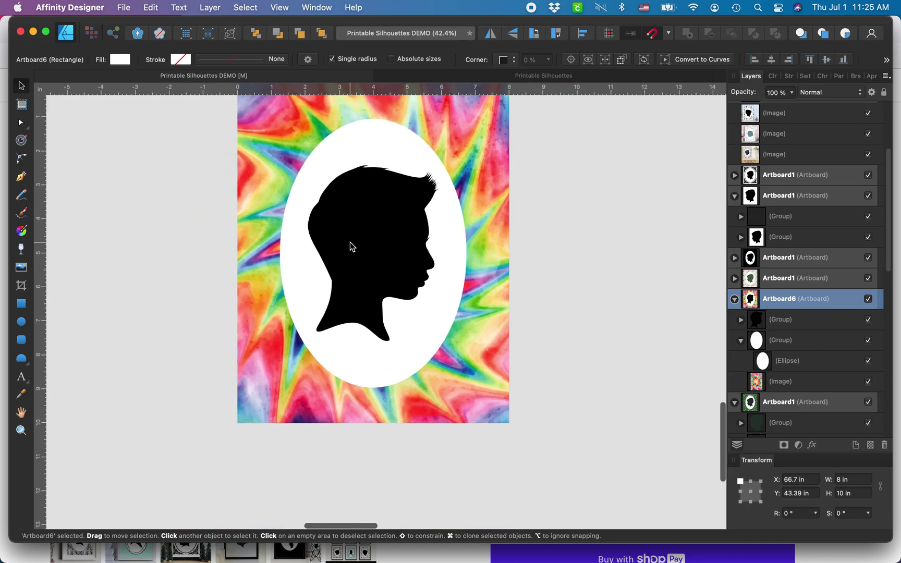
scroll(350, 242, "up", 3)
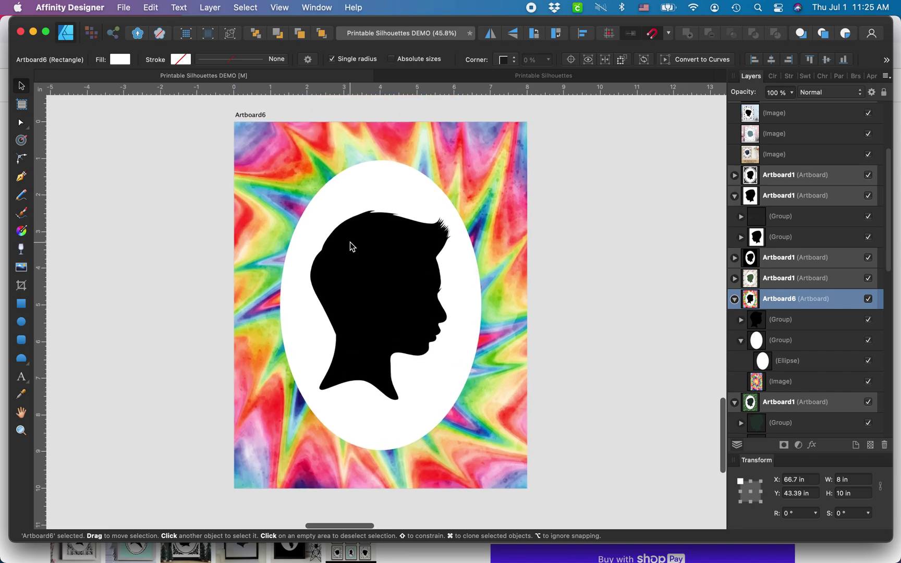
left_click(362, 262)
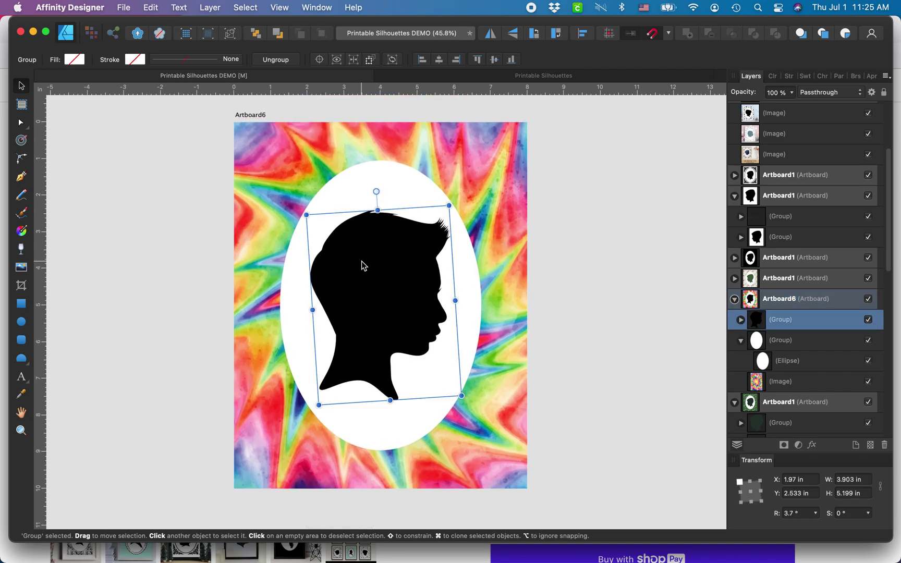
scroll(357, 252, "up", 10)
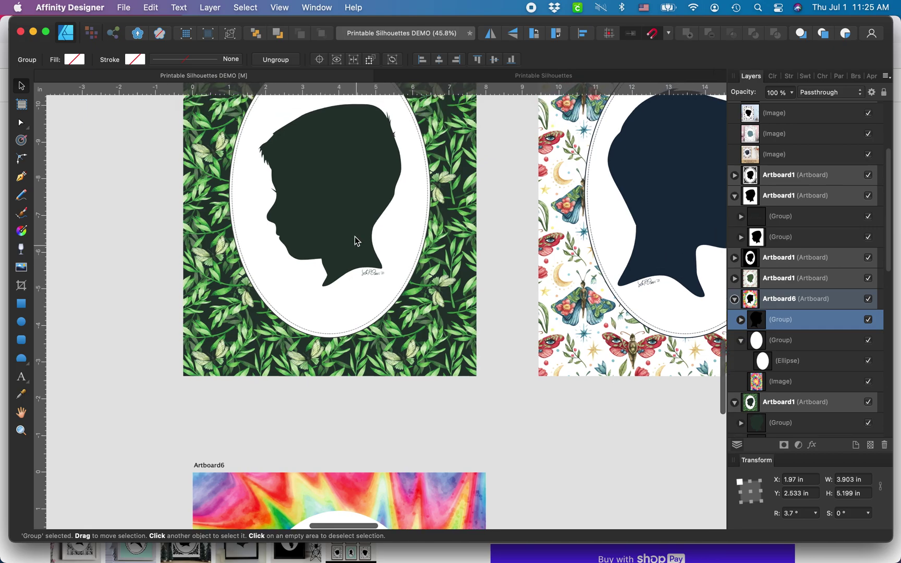
left_click(350, 221)
scroll(350, 221, "right", 10)
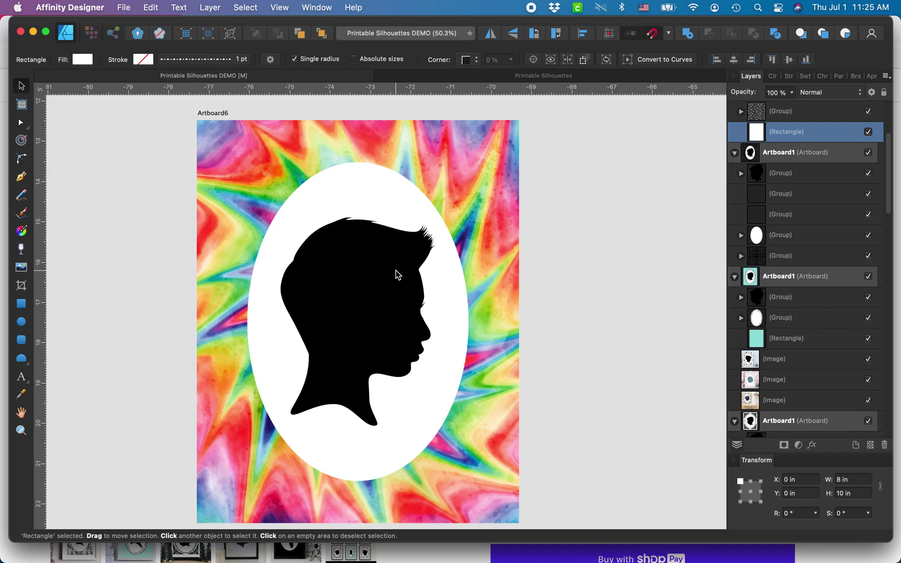
left_click(397, 275)
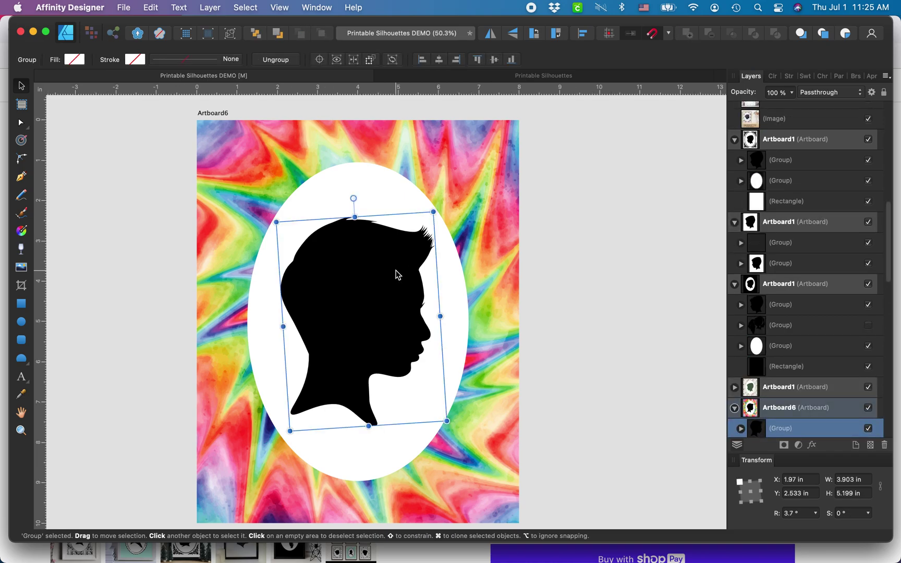
left_click(21, 395)
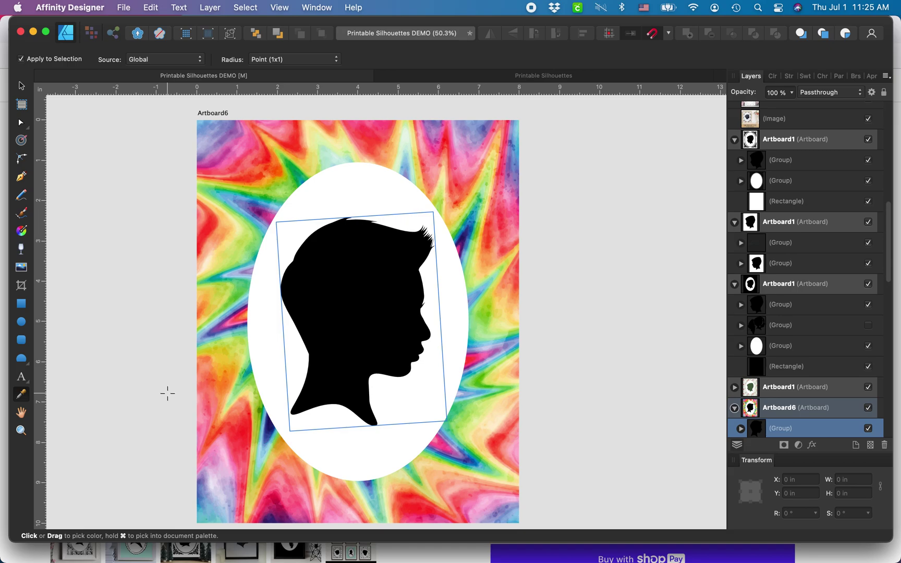
scroll(167, 393, "up", 2)
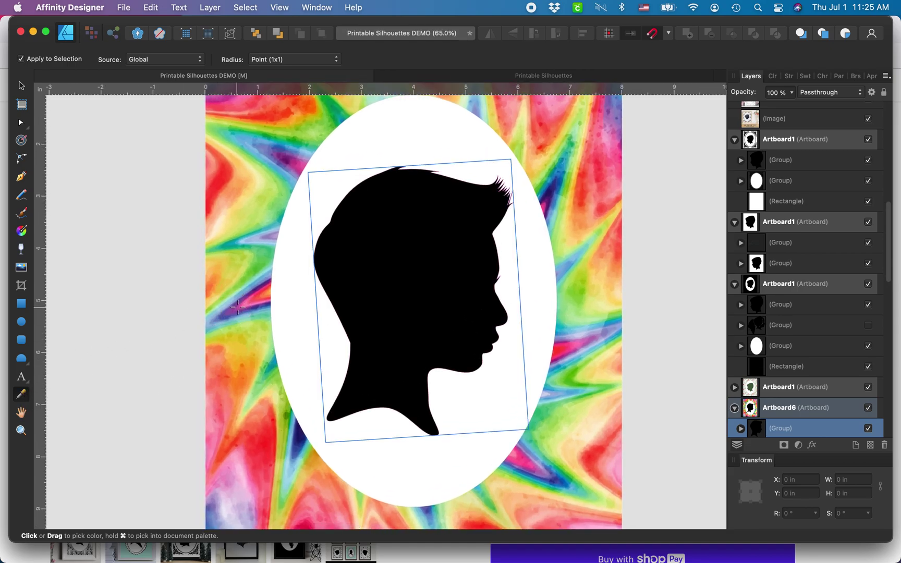
Show the colour wheel in the Color panel and set the stroke colour to none.
left_click(783, 77)
left_click(766, 76)
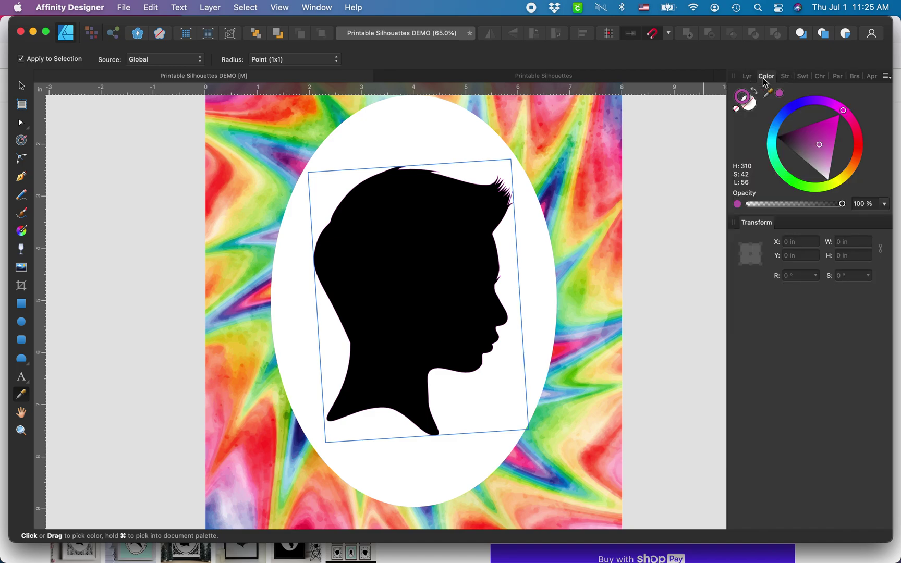
left_click(737, 108)
Sample red, then dark purple, then dark blue from the tie-dye onto the silhouette fill.
left_click(256, 298)
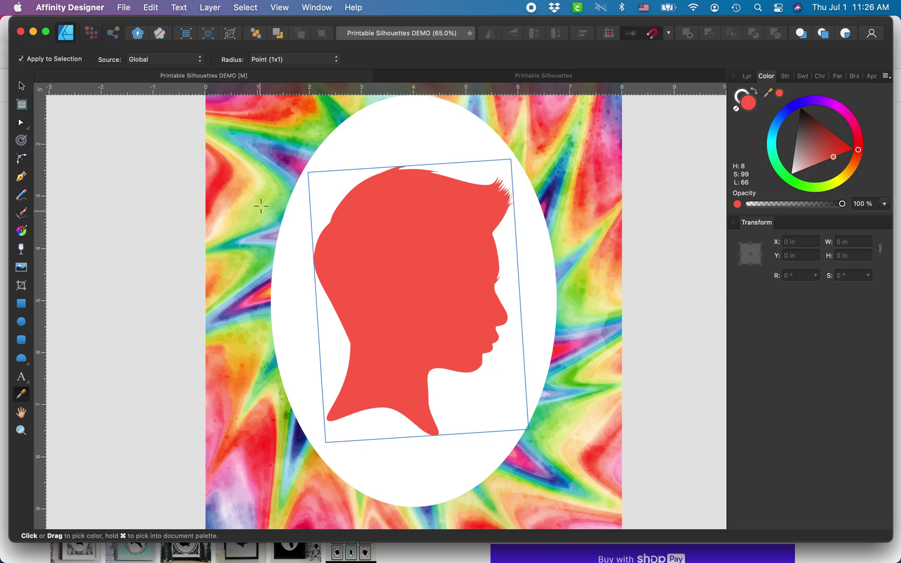
left_click(285, 163)
scroll(286, 173, "up", 5)
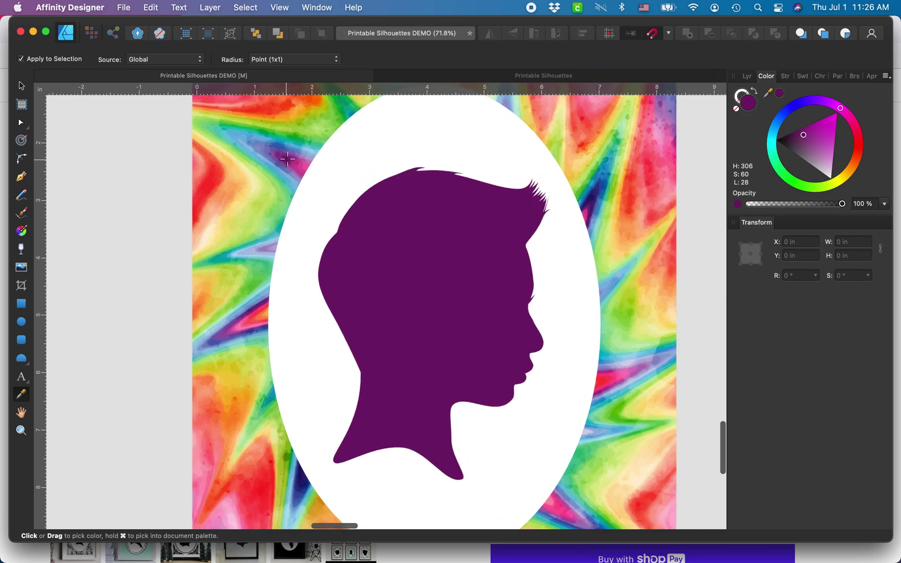
scroll(271, 282, "up", 4)
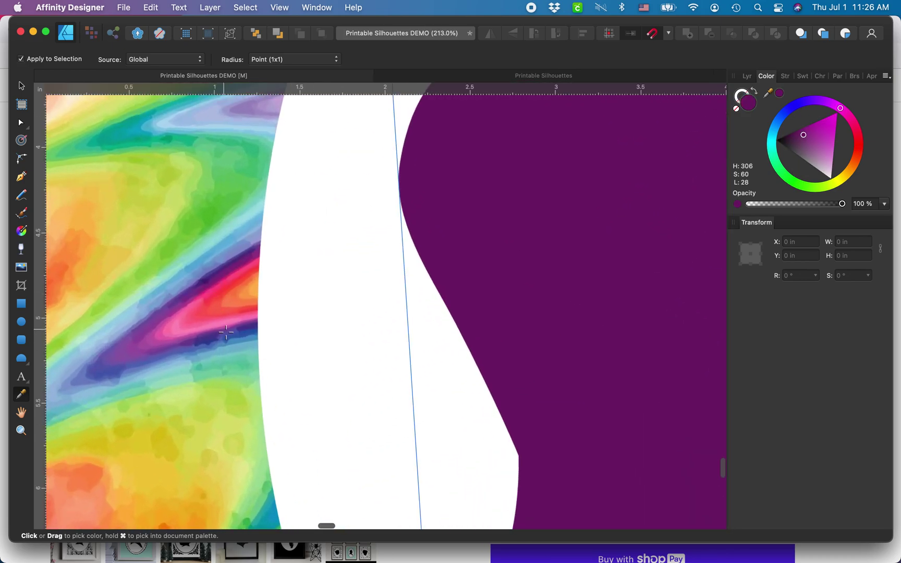
left_click(209, 339)
Refine the silhouette fill to a darker navy sampled from the lower tie-dye background.
scroll(209, 339, "down", 8)
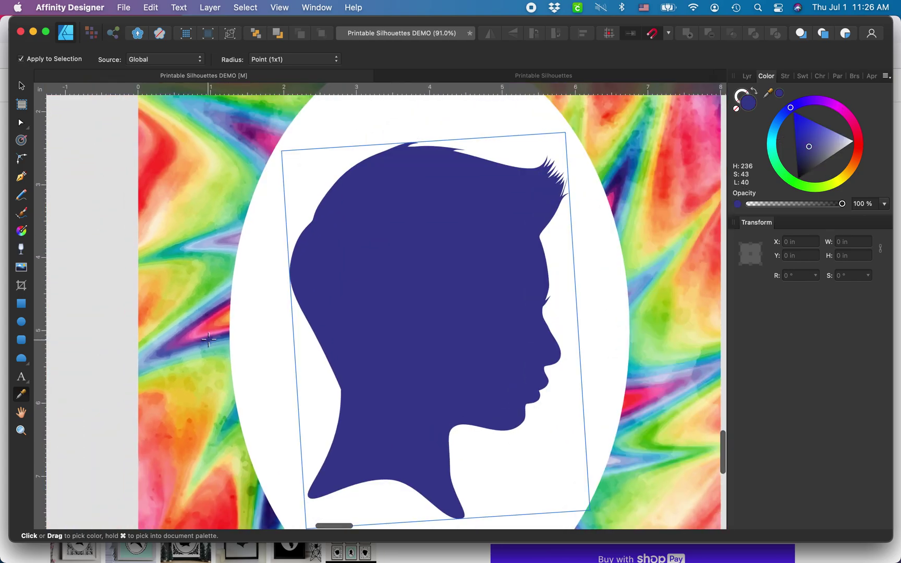
scroll(211, 365, "down", 2)
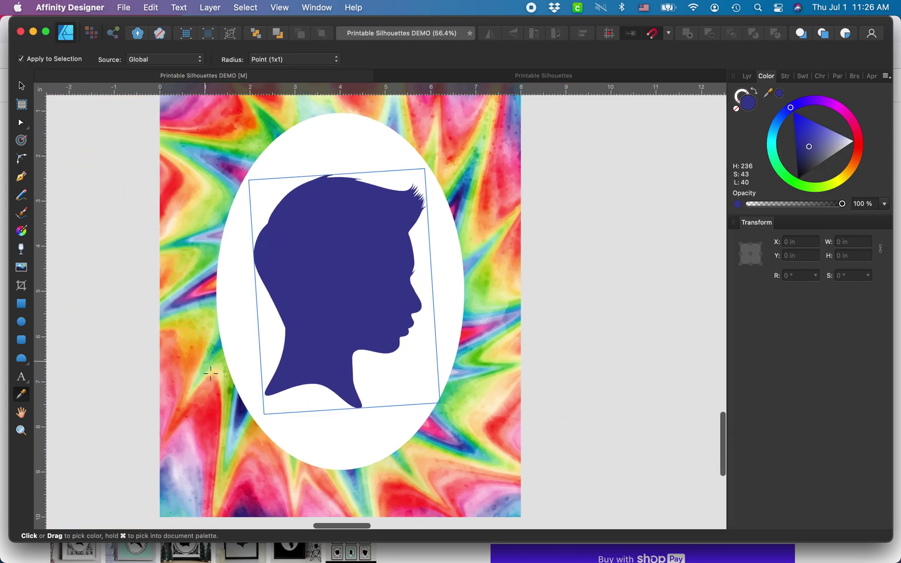
scroll(217, 384, "up", 5)
scroll(217, 384, "down", 2)
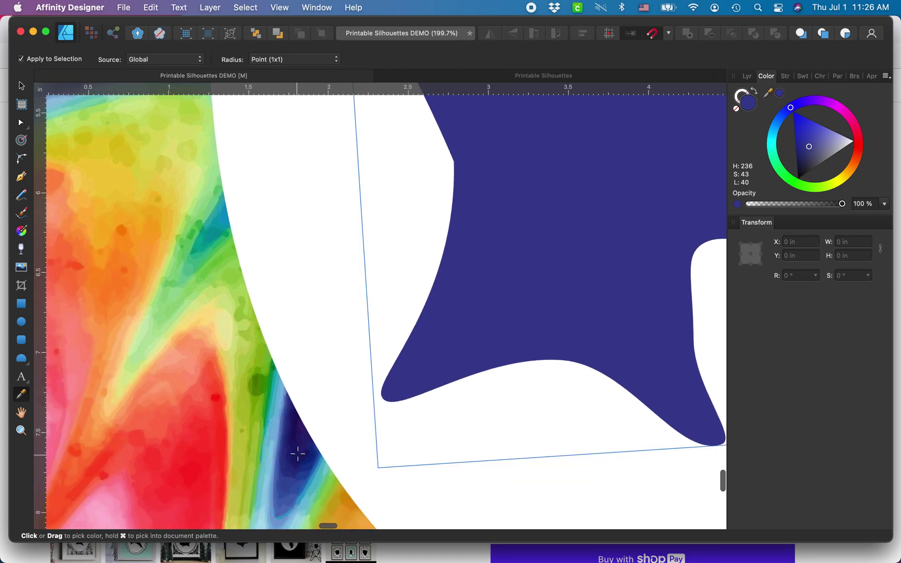
left_click(295, 443)
left_click(296, 437)
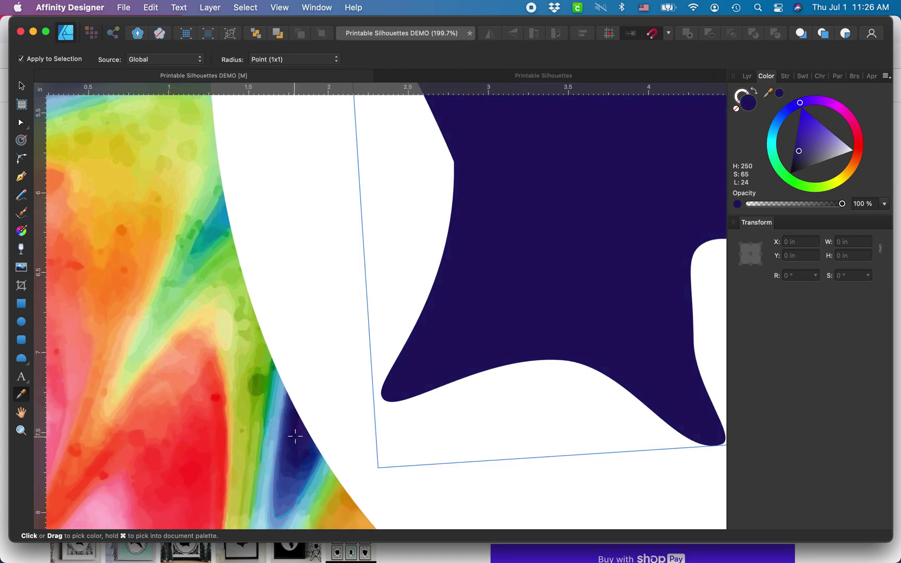
left_click(290, 435)
scroll(292, 433, "down", 3)
scroll(291, 433, "down", 2)
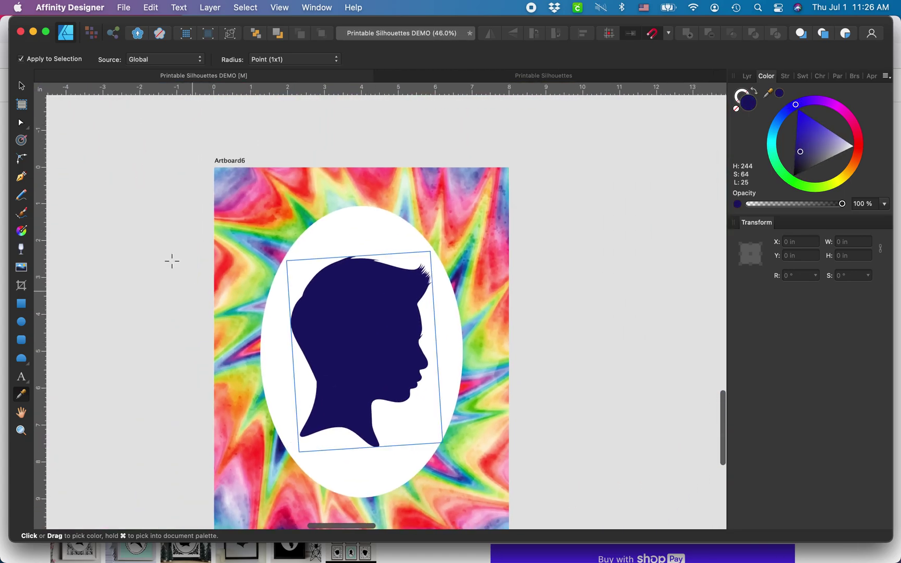
Return to the Move tool and select the navy silhouette group on the tie-dye artboard.
key("v")
left_click(234, 161)
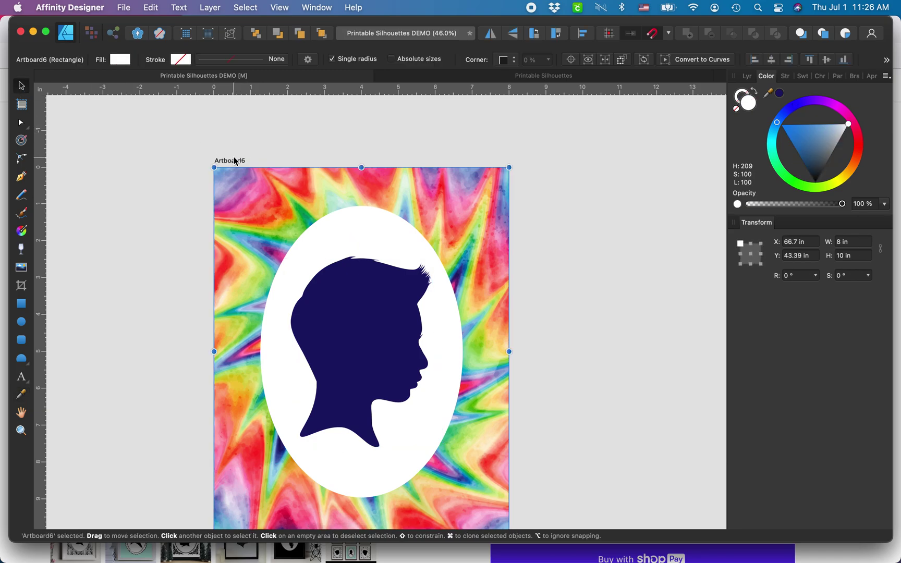
scroll(337, 263, "down", 1)
scroll(338, 258, "up", 2)
left_click(374, 260)
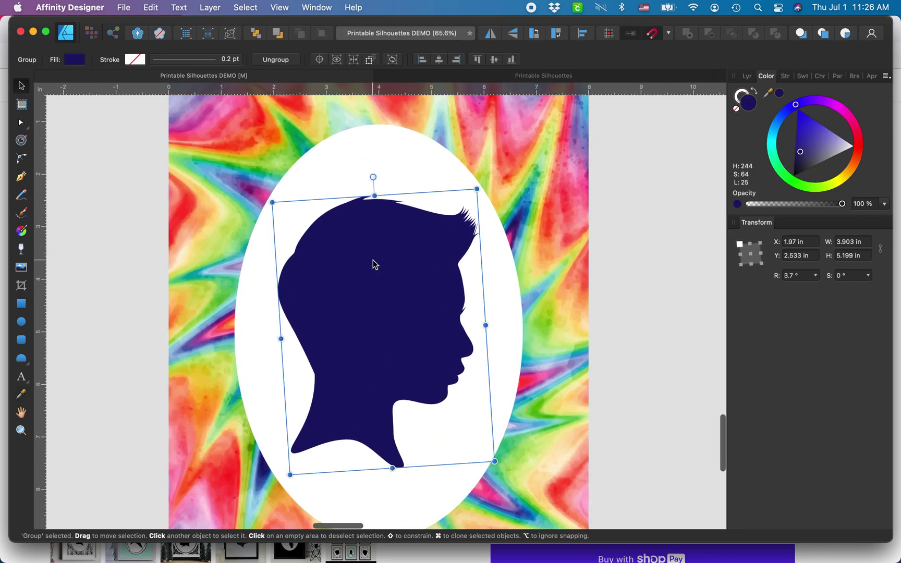
Move up to the green leaf artboard and select just the signature inside its group.
scroll(373, 260, "down", 1)
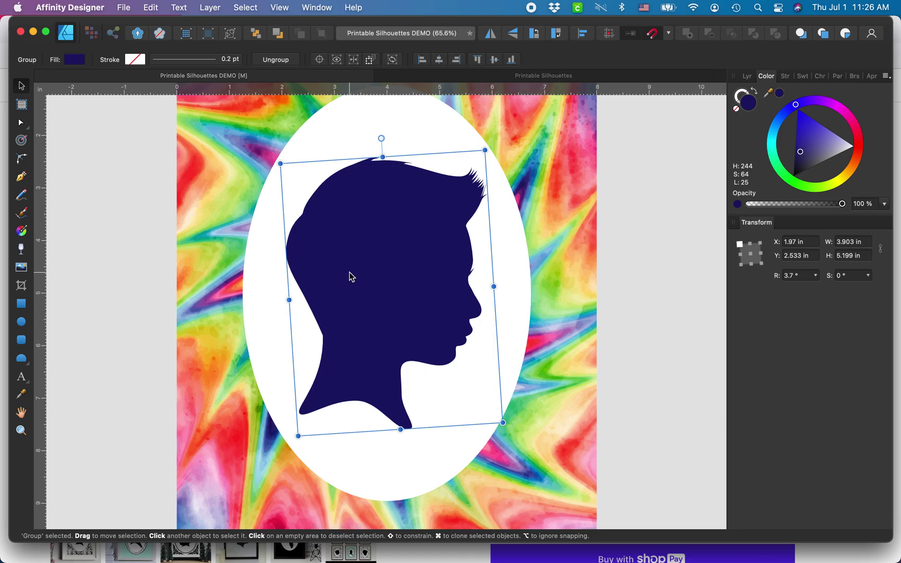
scroll(350, 273, "up", 1)
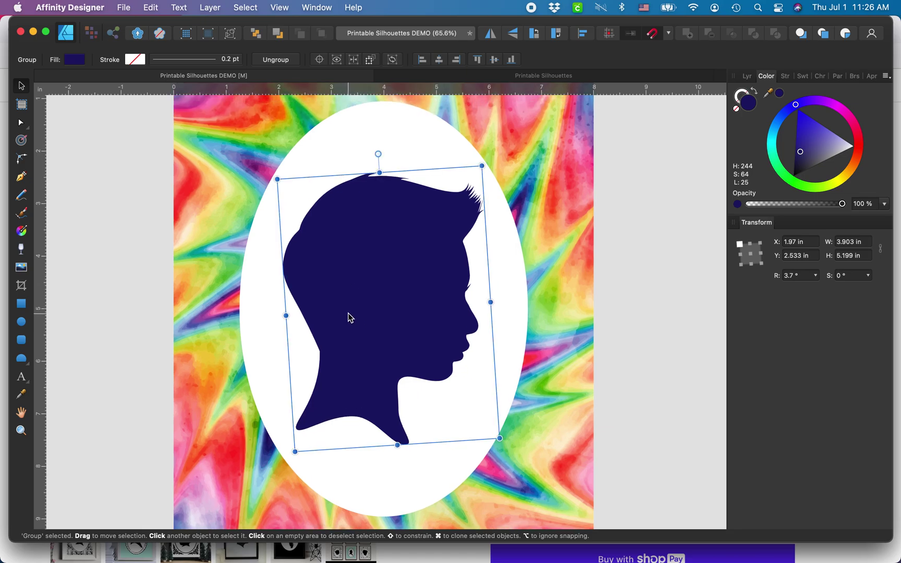
scroll(347, 313, "up", 2)
scroll(348, 327, "up", 10)
scroll(348, 328, "up", 10)
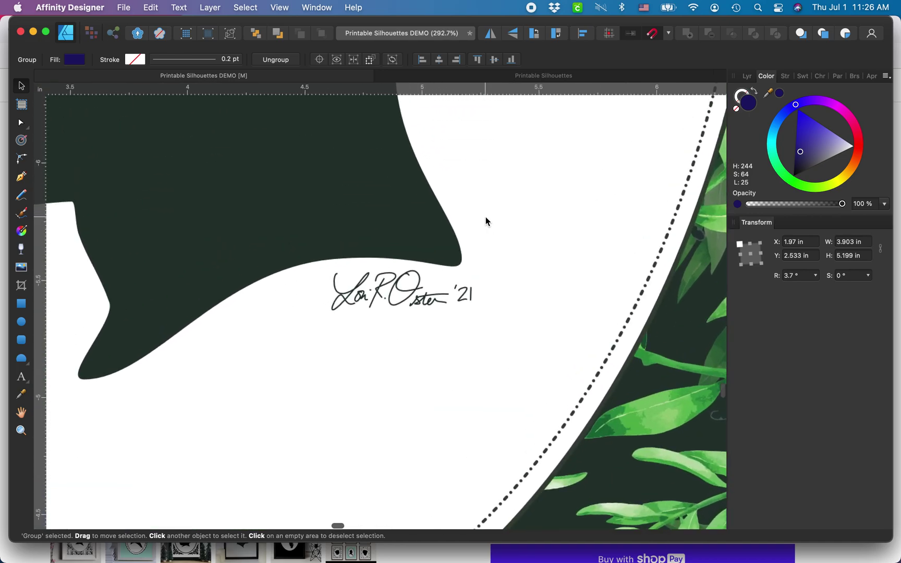
left_click(400, 312)
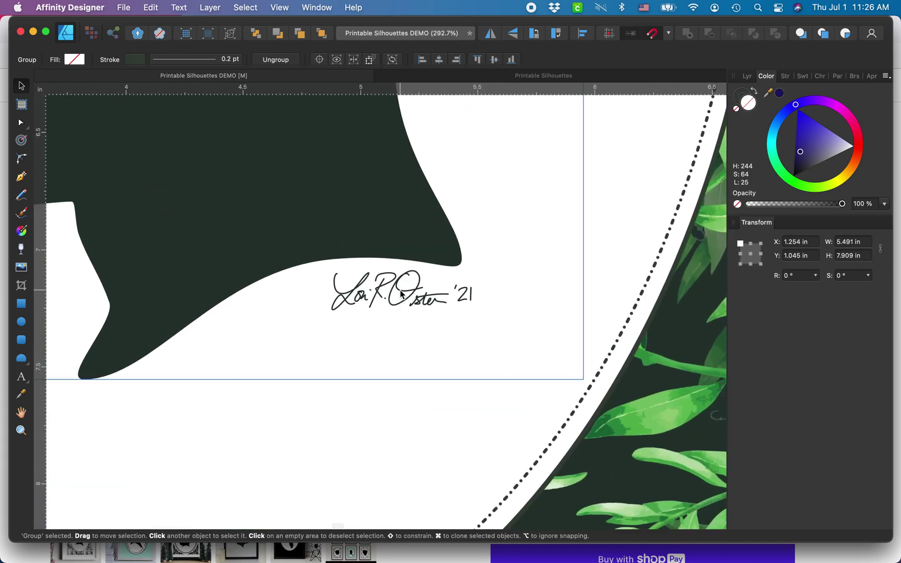
double_click(400, 310)
Copy the signature, paste it onto the tie-dye artboard, and place it under the silhouette's chin.
key("super+c")
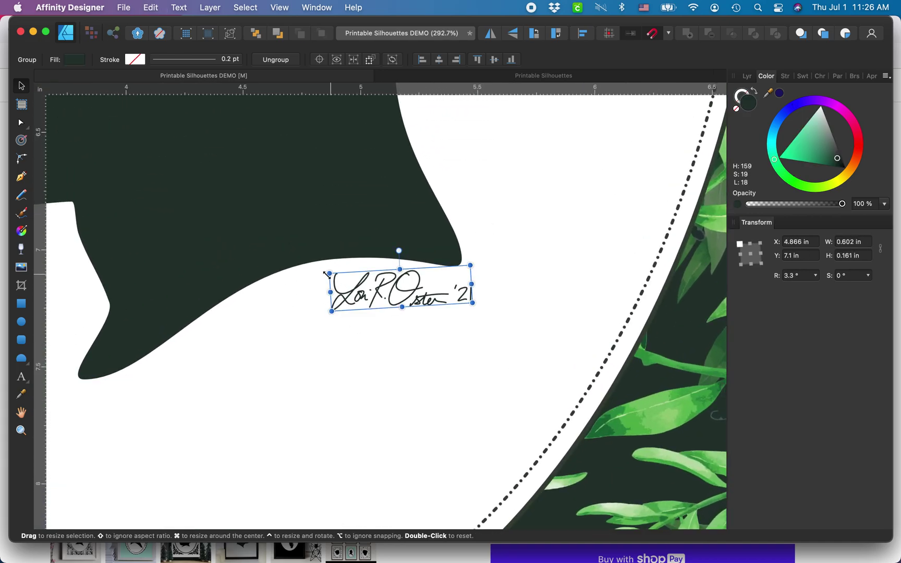
scroll(346, 385, "down", 10)
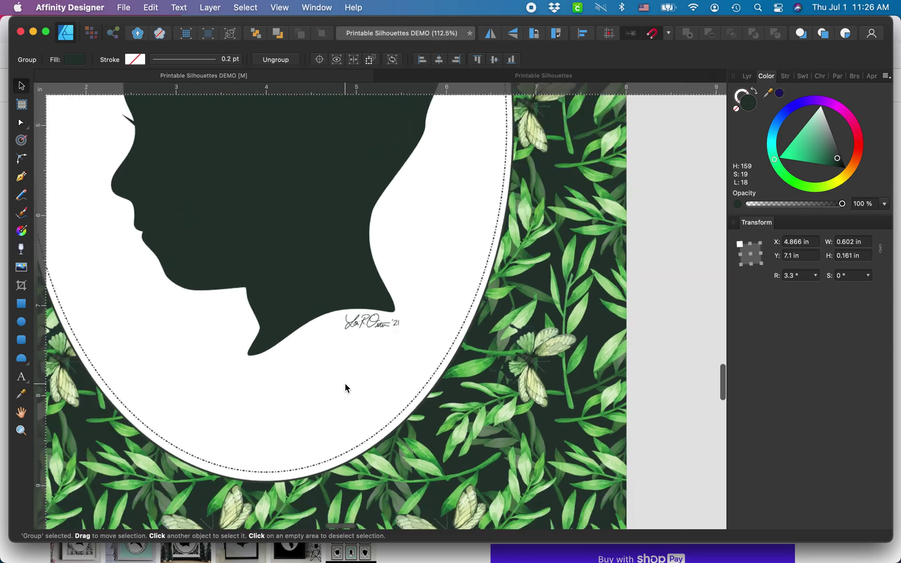
scroll(346, 384, "down", 10)
left_click(346, 383)
scroll(388, 446, "down", 3)
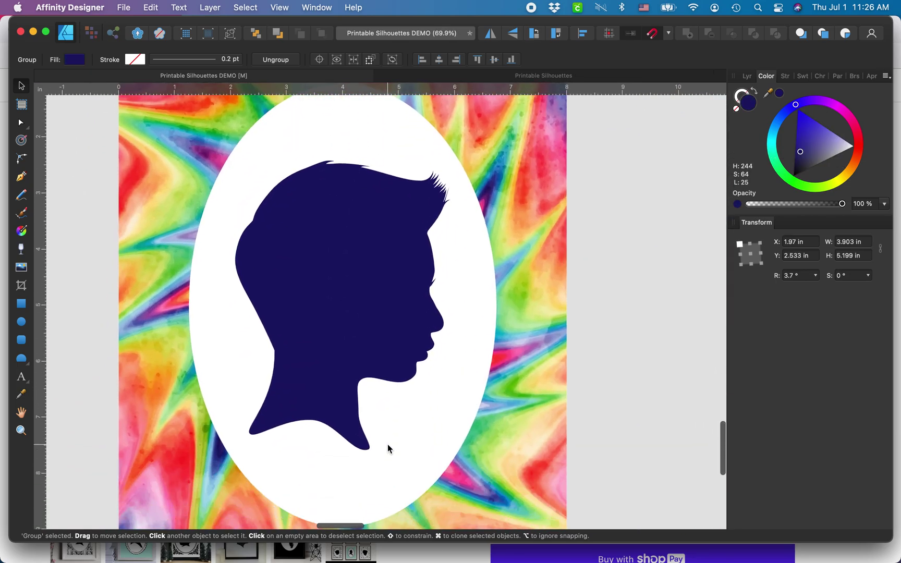
scroll(394, 370, "up", 5)
left_click(395, 360)
key("super+v")
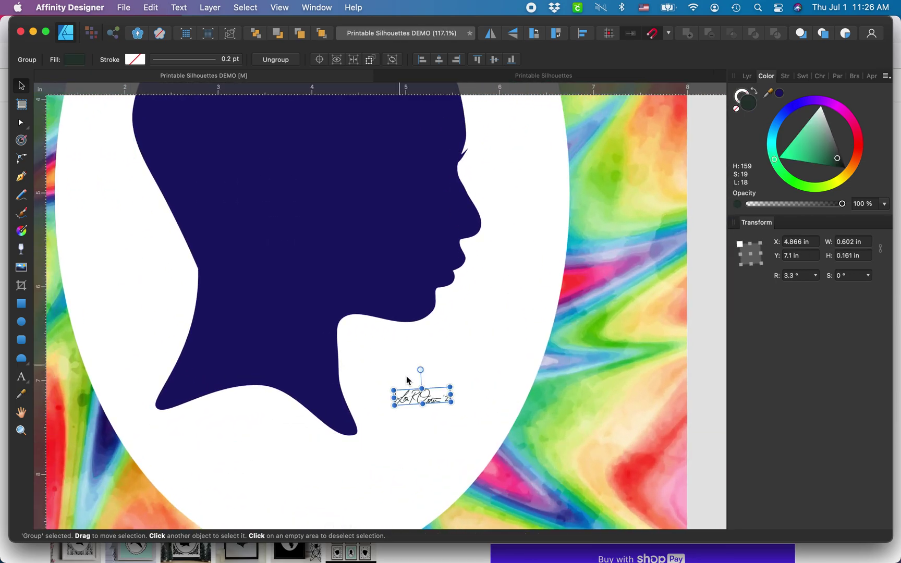
mouse_move(418, 399)
left_mouse_down()
mouse_move(383, 347)
mouse_move(395, 338)
mouse_move(364, 368)
mouse_move(256, 410)
mouse_move(241, 403)
mouse_move(249, 402)
mouse_move(218, 408)
mouse_move(252, 400)
left_mouse_up()
Recolour the pasted signature navy to match the silhouette, then deselect it.
scroll(251, 399, "up", 10)
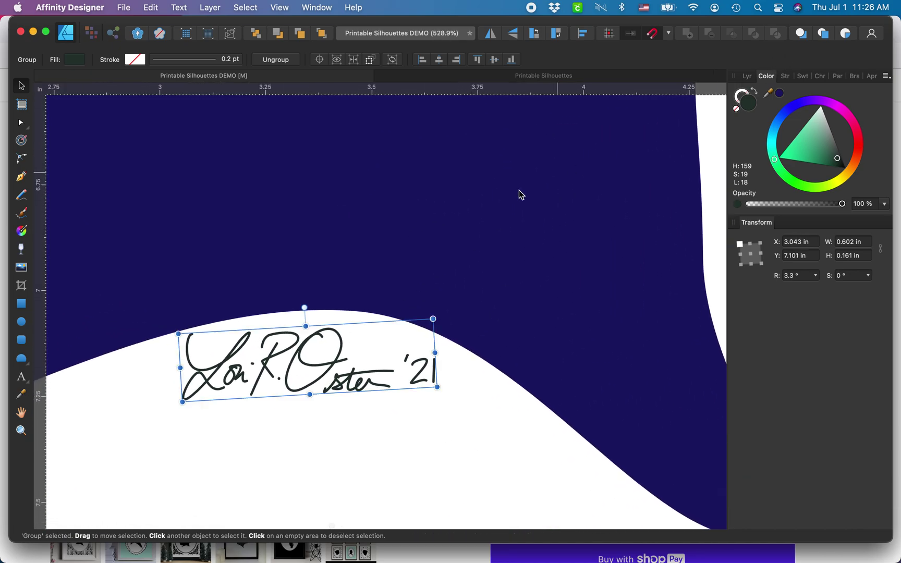
left_click(780, 93)
scroll(338, 347, "down", 5)
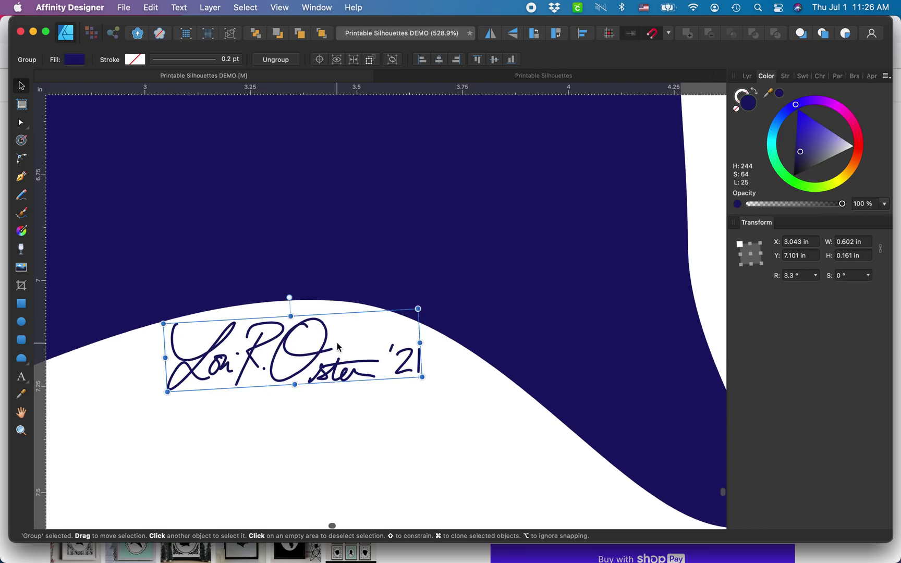
scroll(339, 347, "down", 1)
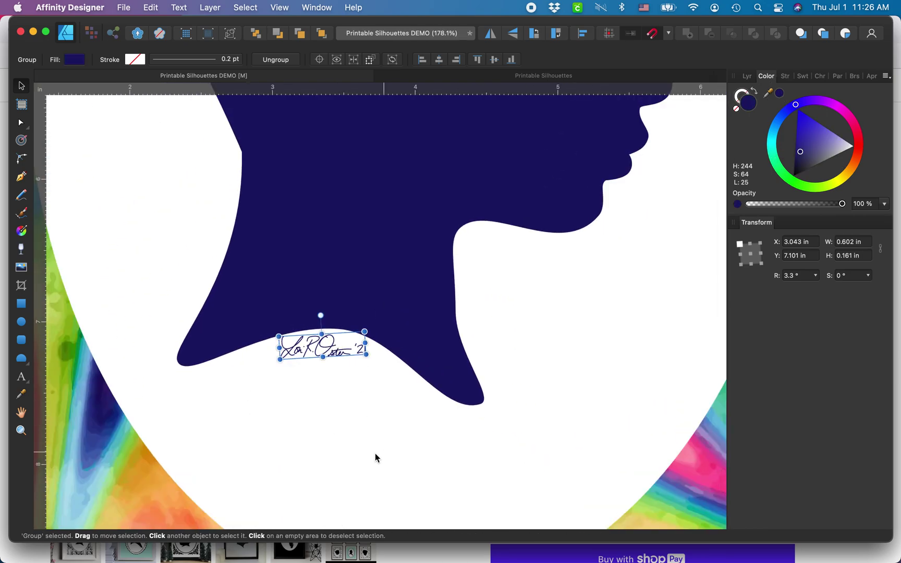
left_click(265, 373)
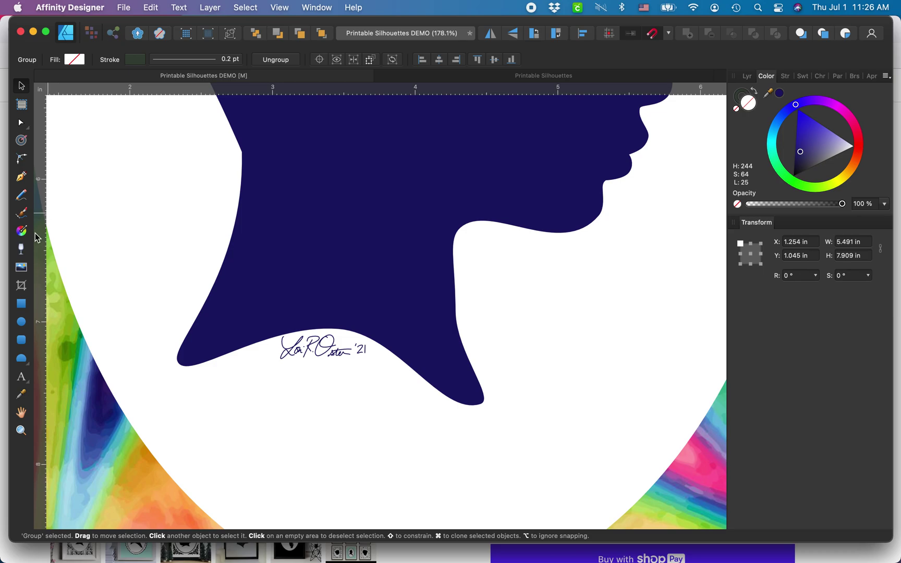
left_click(22, 199)
scroll(229, 327, "up", 3)
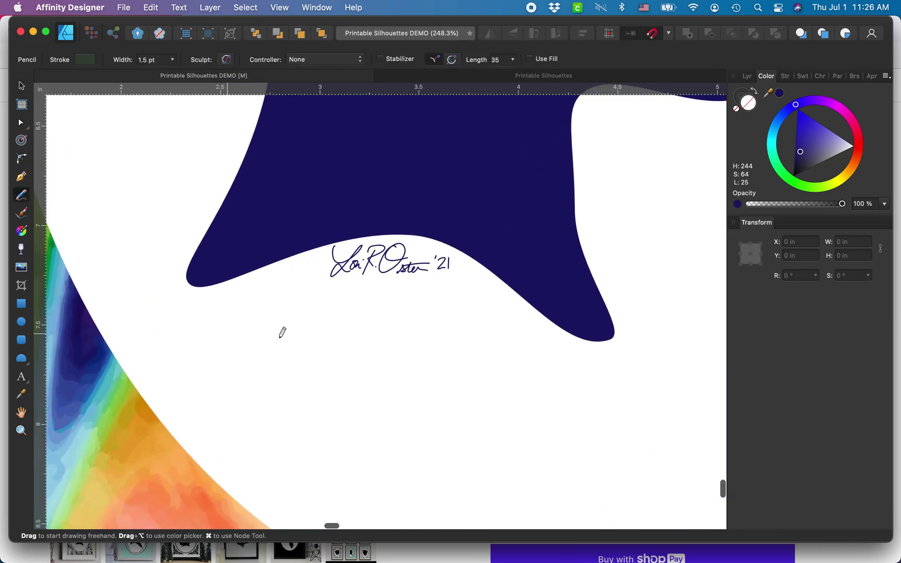
mouse_move(282, 331)
left_mouse_down()
mouse_move(328, 340)
mouse_move(285, 376)
mouse_move(361, 372)
left_mouse_up()
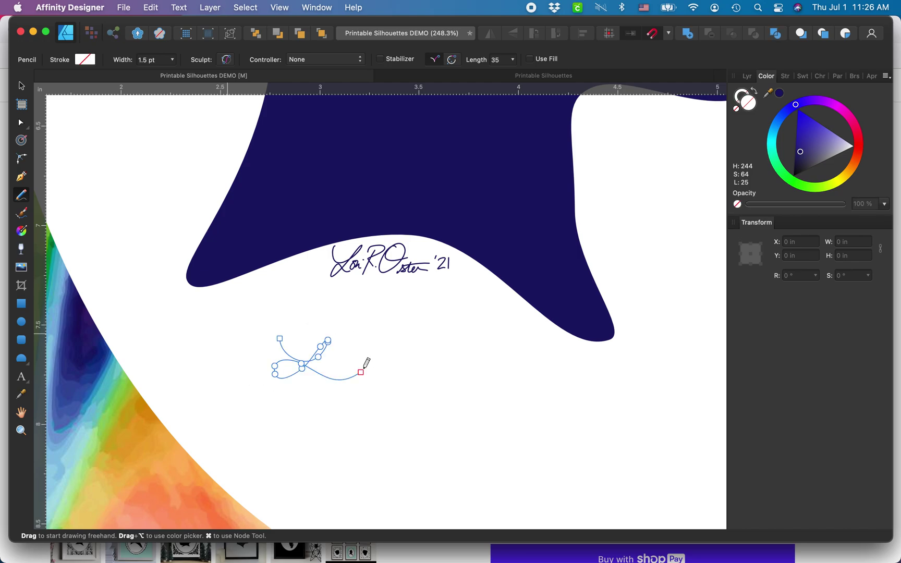
left_click(21, 85)
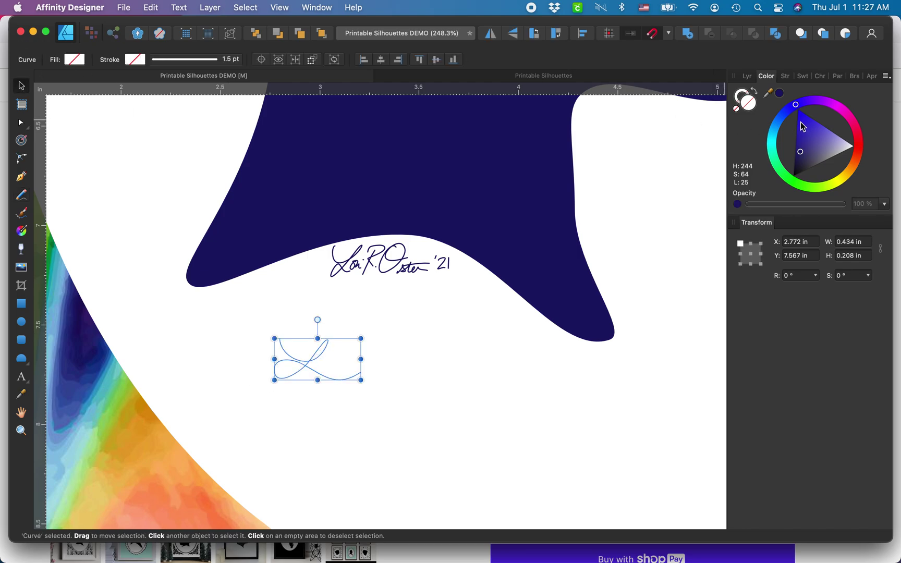
left_click(780, 94)
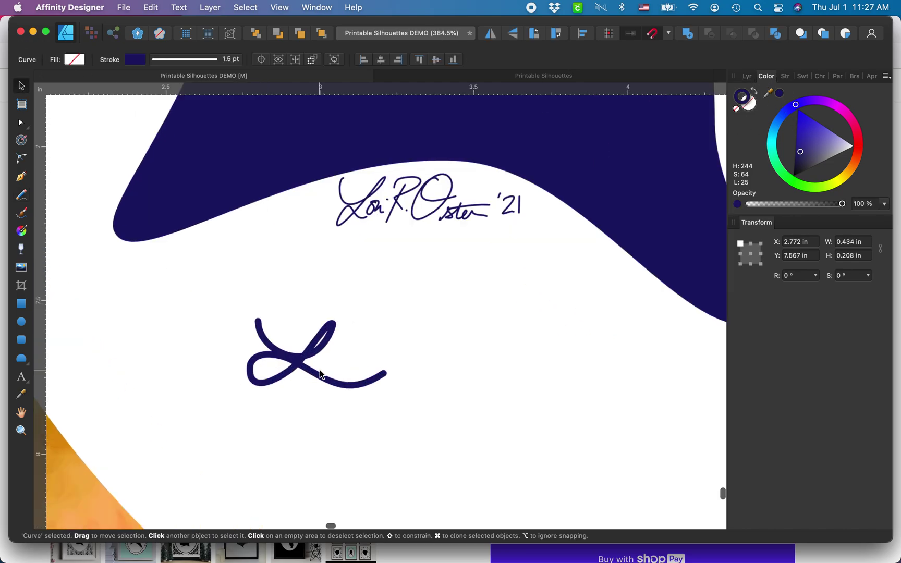
scroll(320, 371, "up", 3)
left_click(803, 77)
left_click(785, 76)
left_click_drag(783, 112, 764, 112)
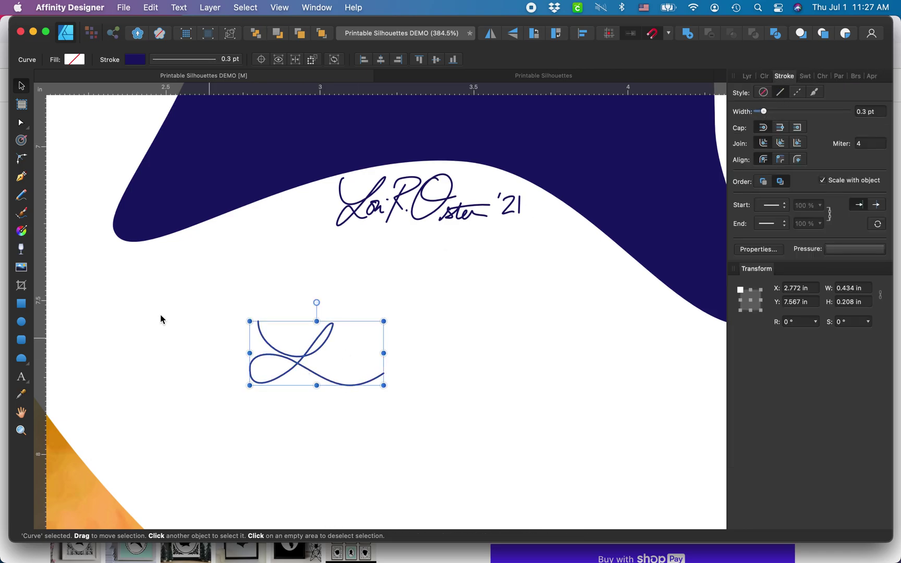
left_click(21, 195)
scroll(365, 334, "up", 5)
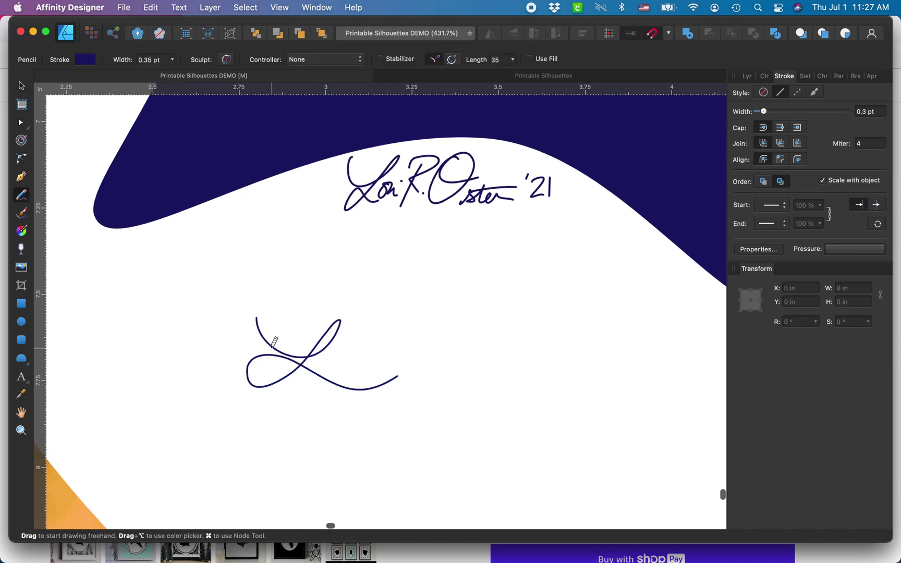
mouse_move(364, 319)
left_mouse_down()
mouse_move(368, 329)
mouse_move(408, 322)
left_mouse_up()
left_click(398, 313)
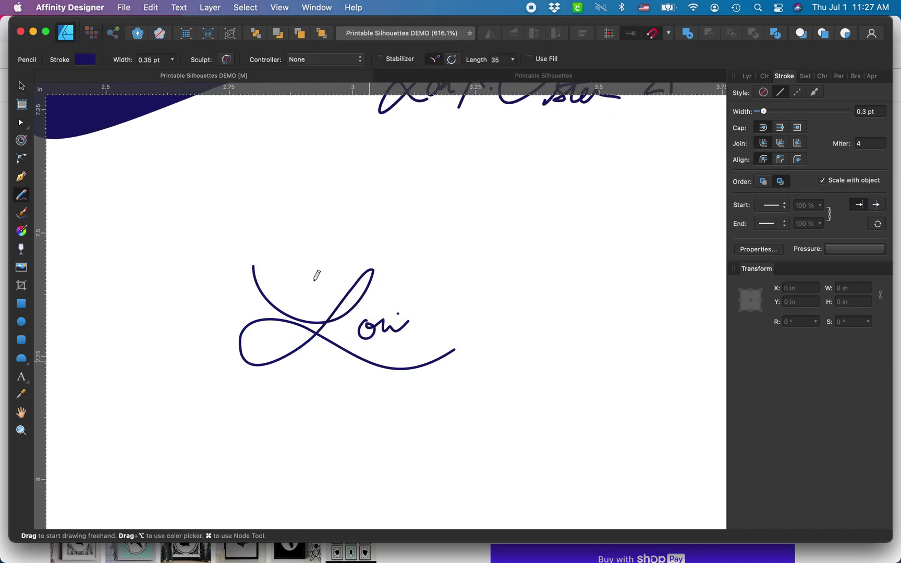
left_click(20, 86)
scroll(233, 276, "down", 4)
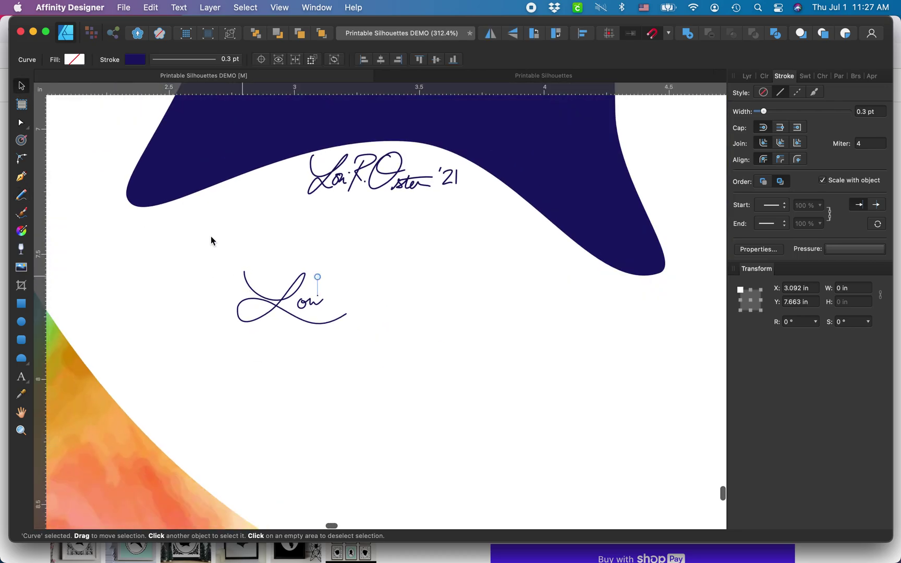
left_click(369, 338)
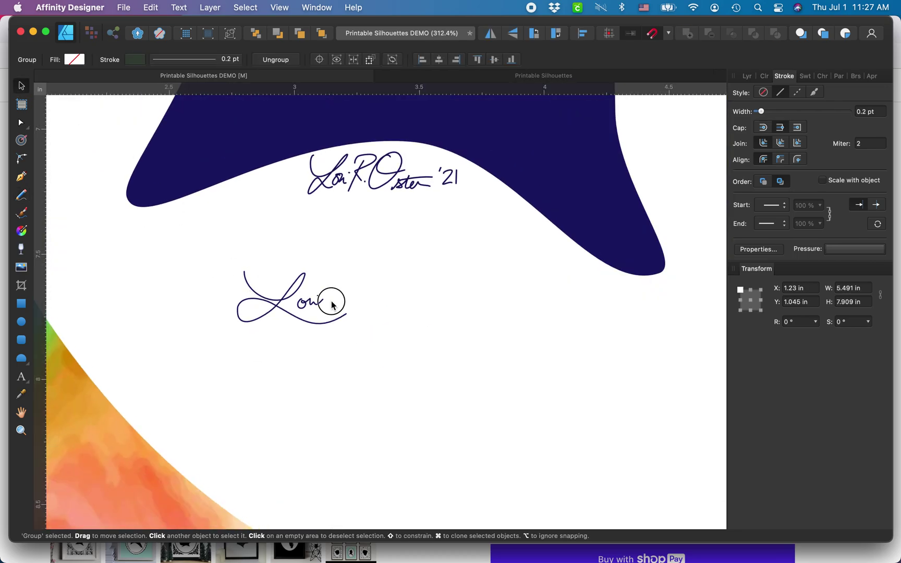
left_click_drag(332, 302, 306, 296)
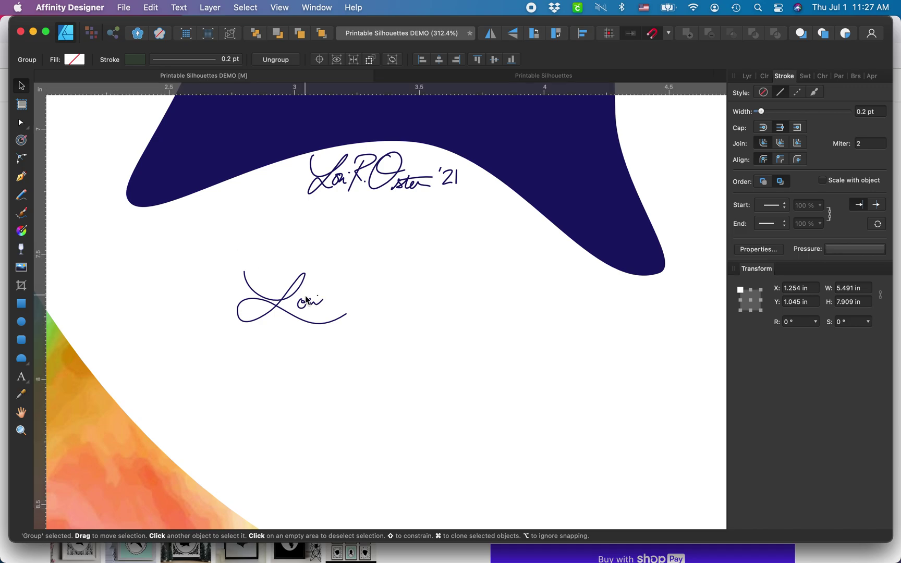
left_click(307, 301)
Undo the test signature, then move and rotate the copied signature along the jawline.
key("super+z")
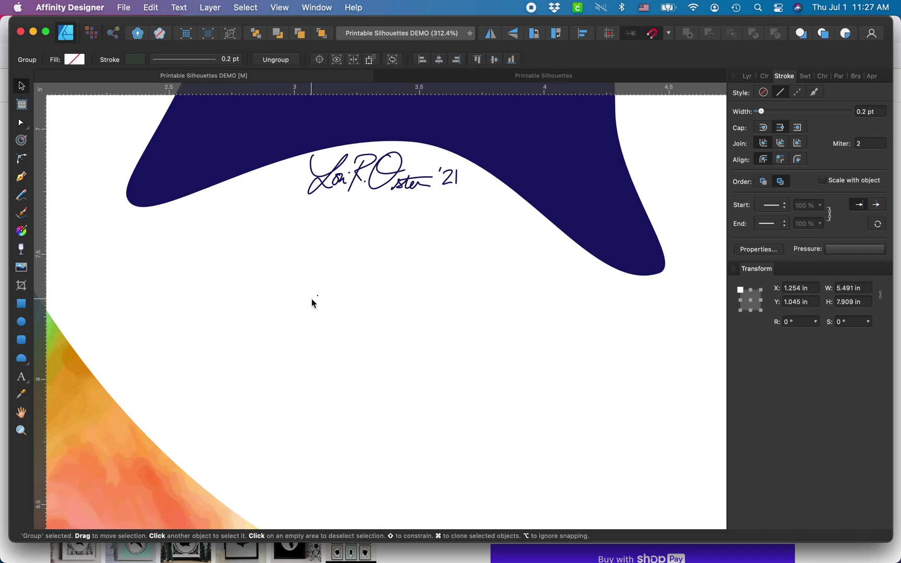
scroll(320, 297, "down", 3)
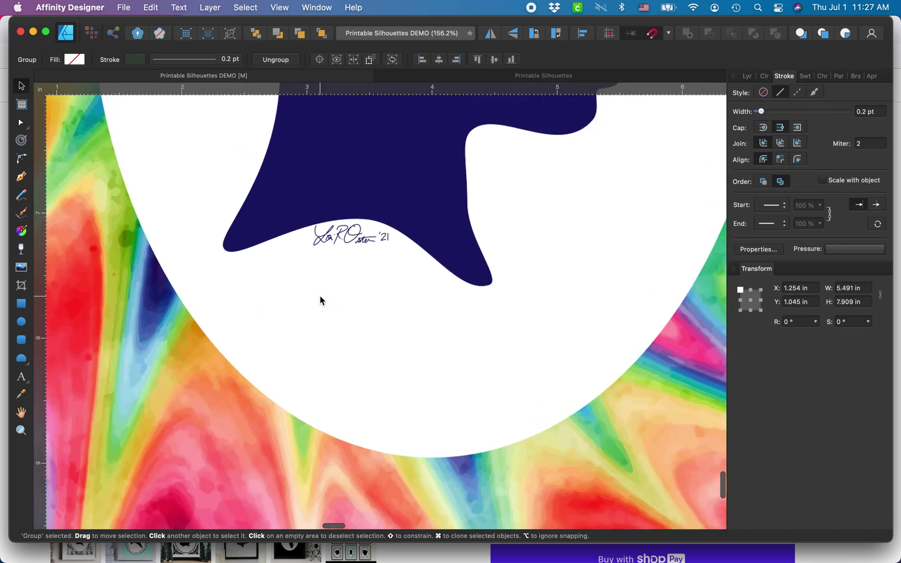
scroll(365, 228, "up", 2)
scroll(365, 228, "up", 1)
left_click(360, 297)
scroll(352, 293, "up", 2)
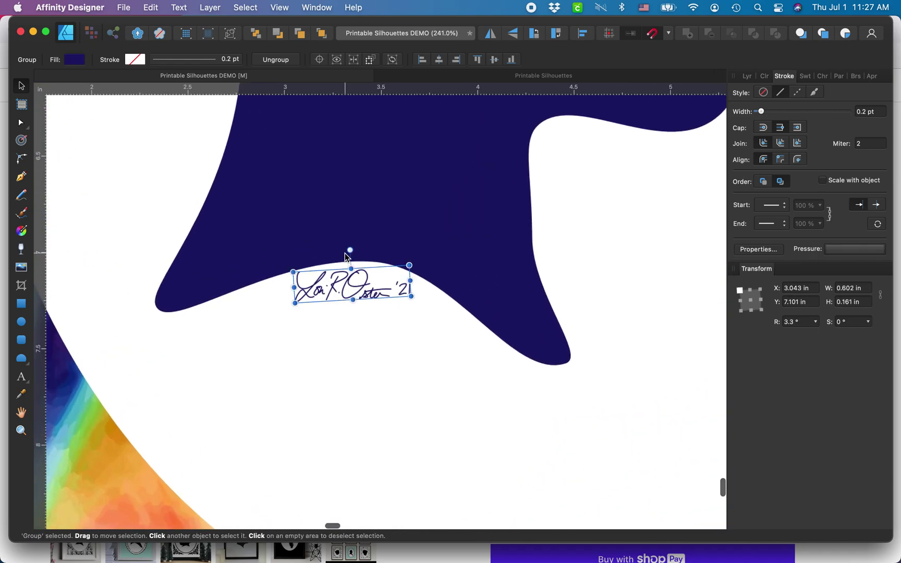
left_click_drag(339, 290, 243, 317)
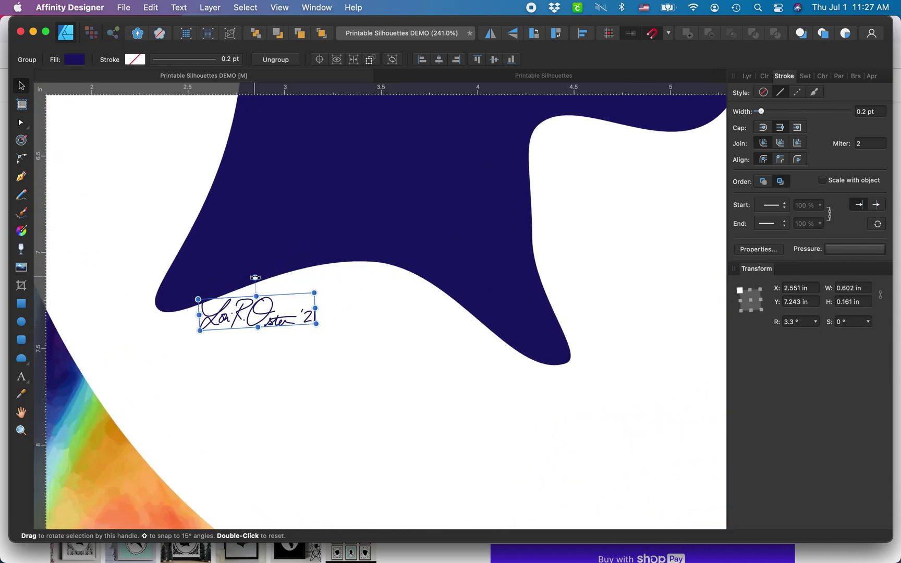
left_click_drag(255, 274, 203, 319)
Select the silhouette with the signature, nudge both right, and group them.
scroll(240, 292, "up", 2)
scroll(201, 321, "down", 10)
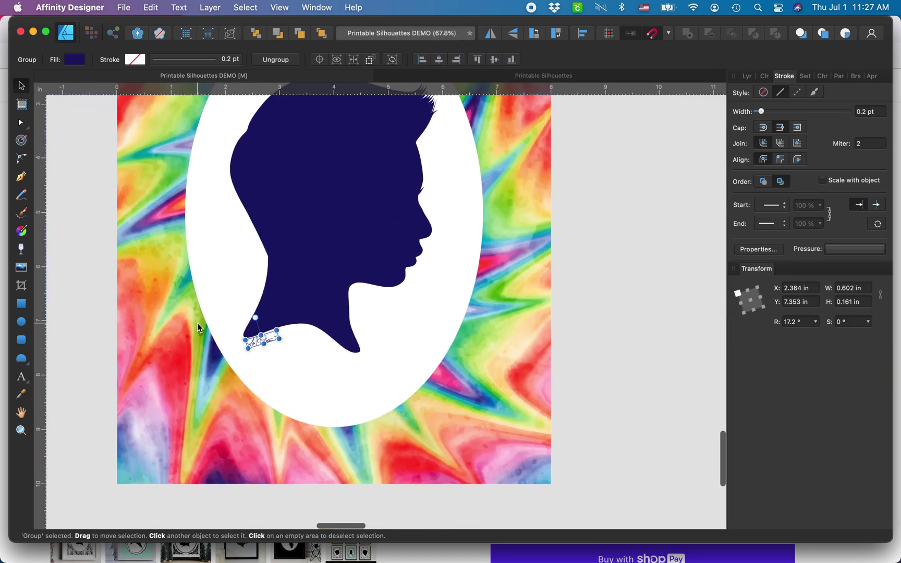
left_click(265, 243, "shift")
scroll(270, 239, "up", 1)
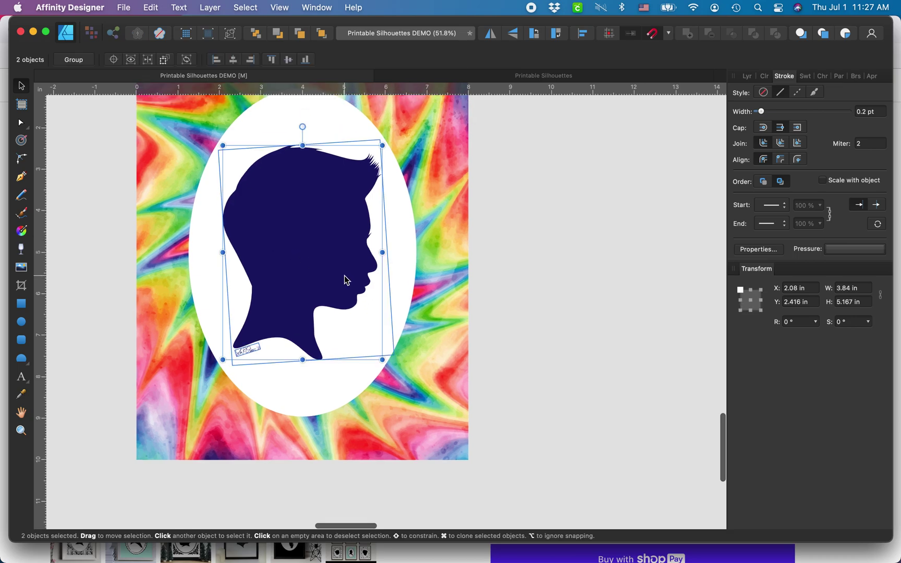
scroll(345, 275, "up", 2)
scroll(344, 275, "up", 1)
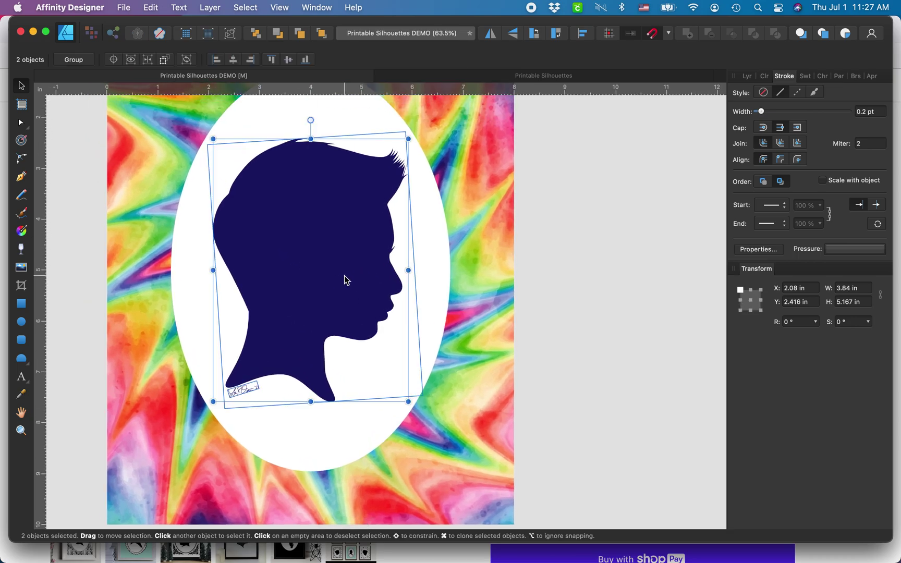
key("shift+Right")
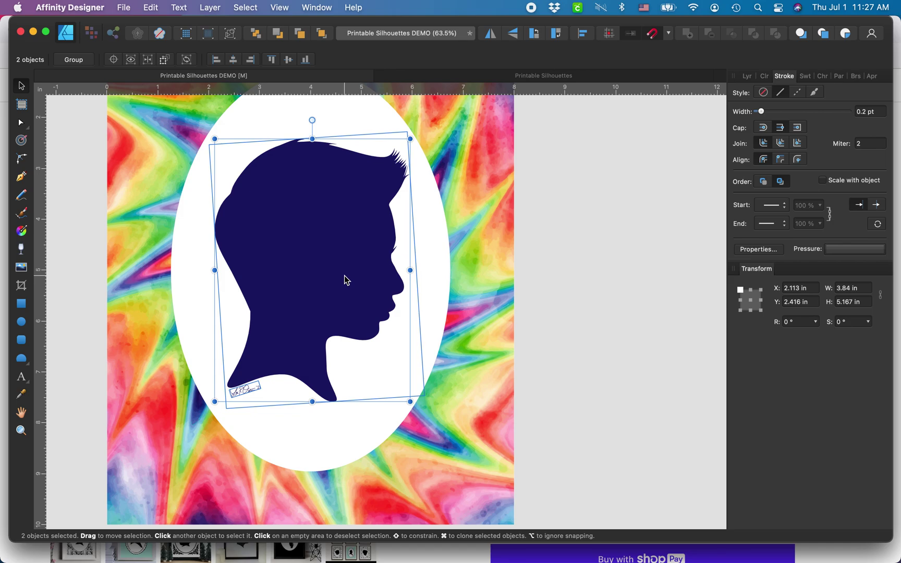
scroll(344, 275, "up", 2)
scroll(345, 275, "left", 1)
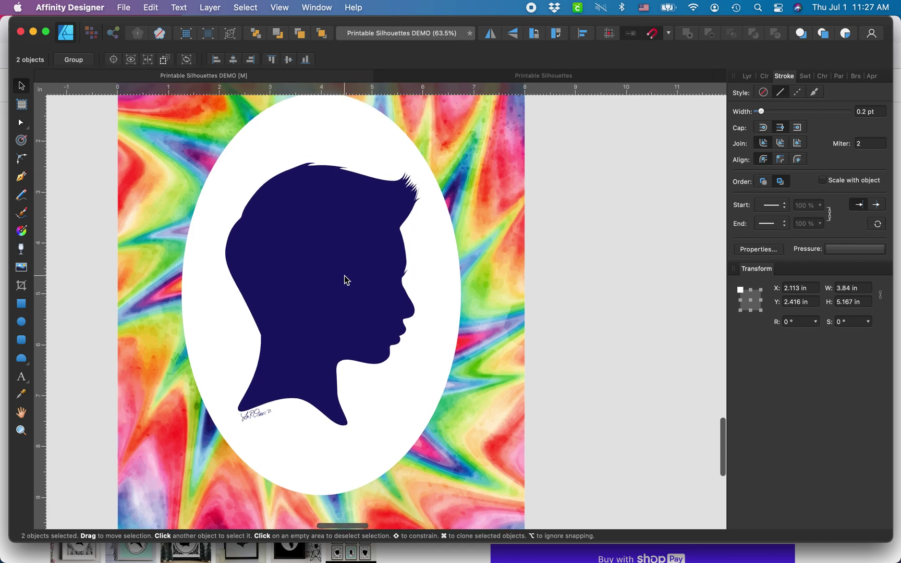
scroll(318, 232, "up", 1)
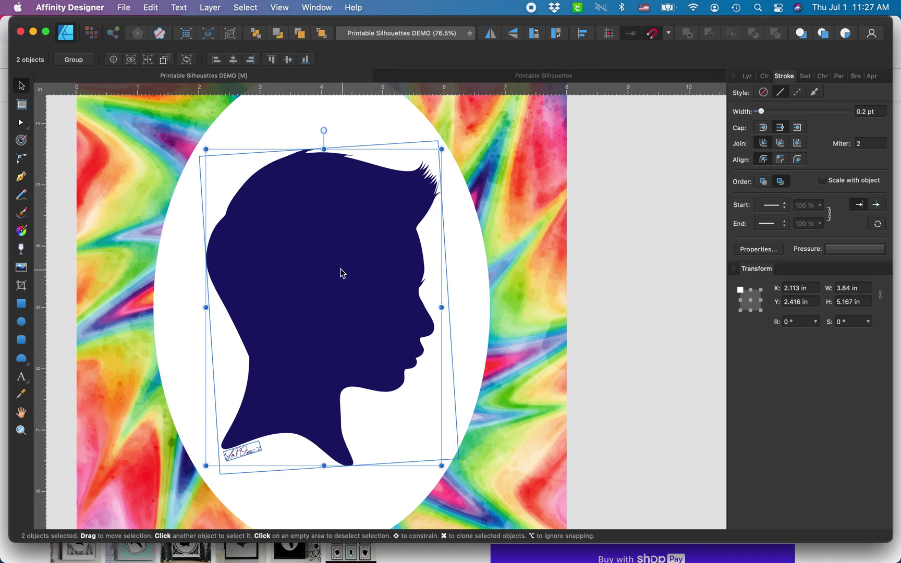
key("super+g")
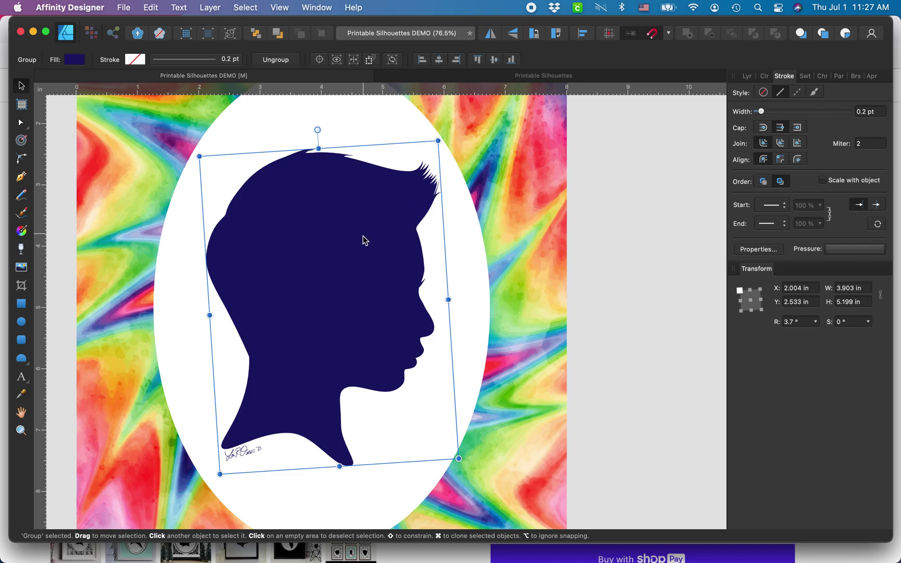
Shift the group slightly left in the oval, nudge the signature into place, and deselect.
left_click_drag(319, 327, 320, 325)
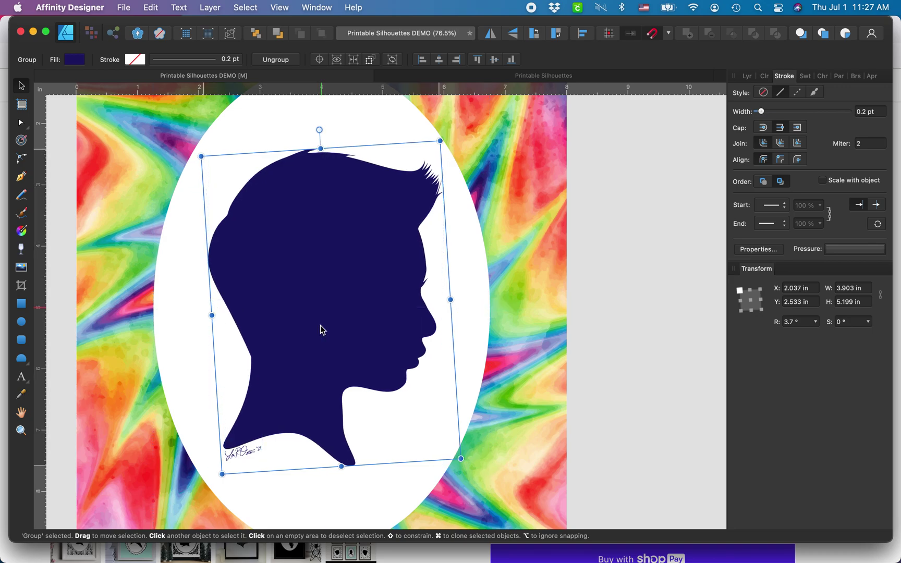
scroll(321, 325, "down", 2)
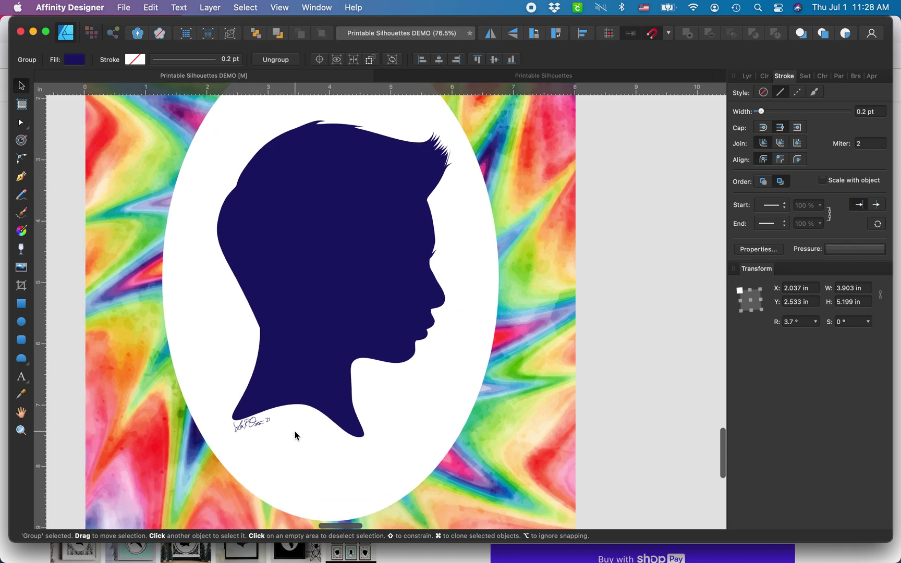
scroll(297, 434, "up", 3)
scroll(256, 463, "up", 3)
scroll(255, 448, "down", 2)
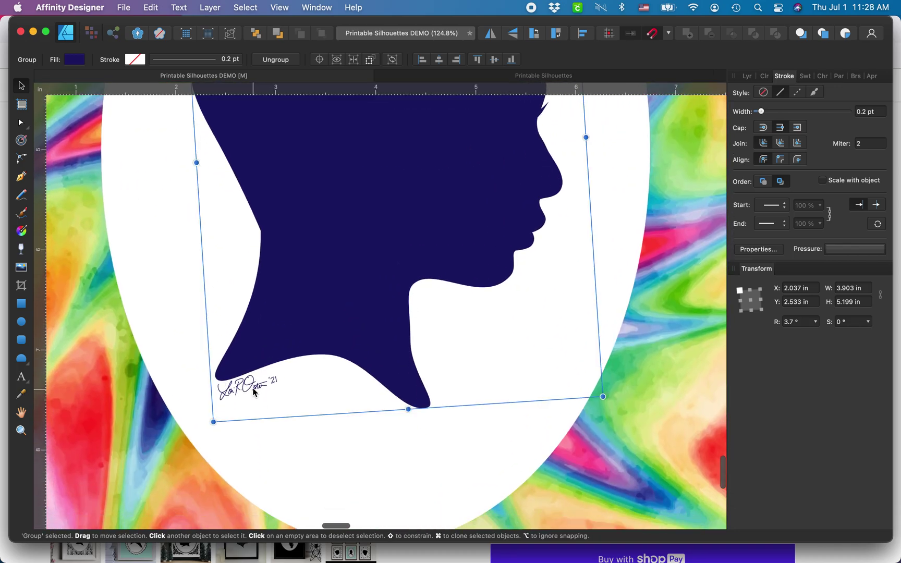
double_click(253, 380)
left_click_drag(253, 378, 255, 381)
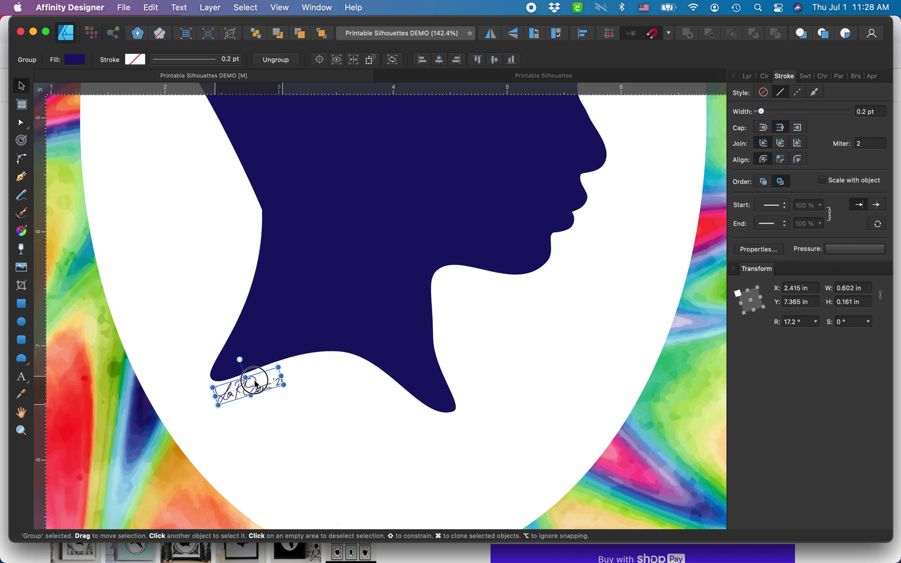
scroll(267, 374, "down", 5)
left_click(495, 275)
Export the tie-dye artboard as the PDF 'Silhouette To Print' on the Desktop.
scroll(241, 321, "up", 3)
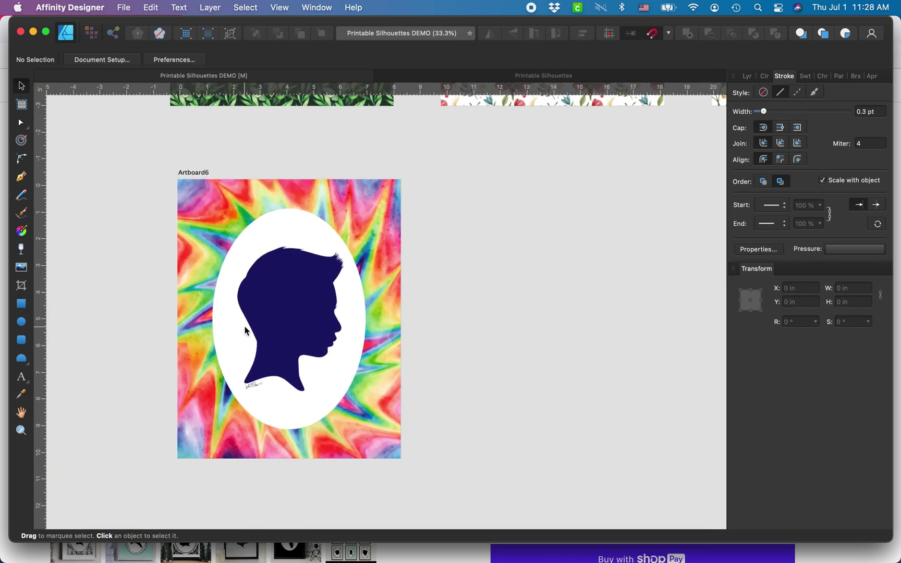
scroll(156, 203, "down", 1)
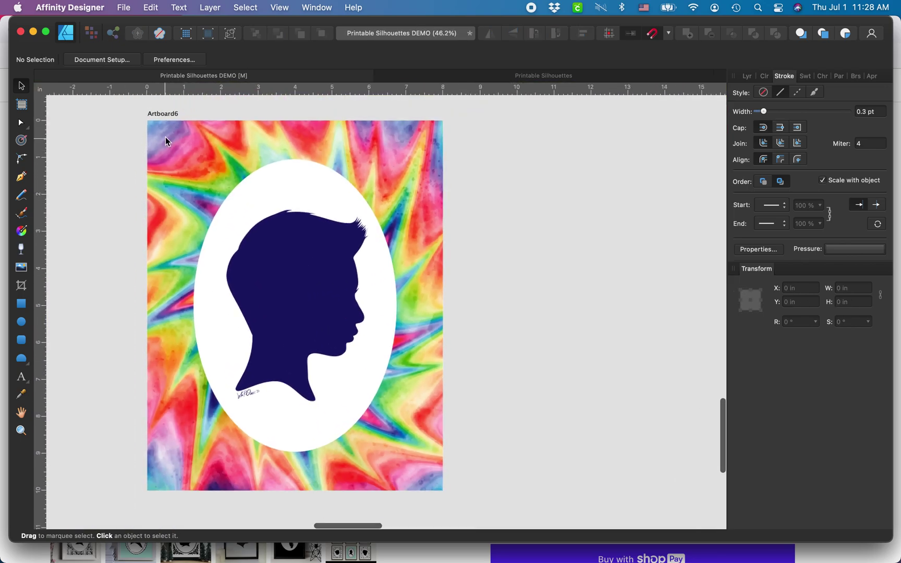
left_click(165, 113)
left_click(124, 7)
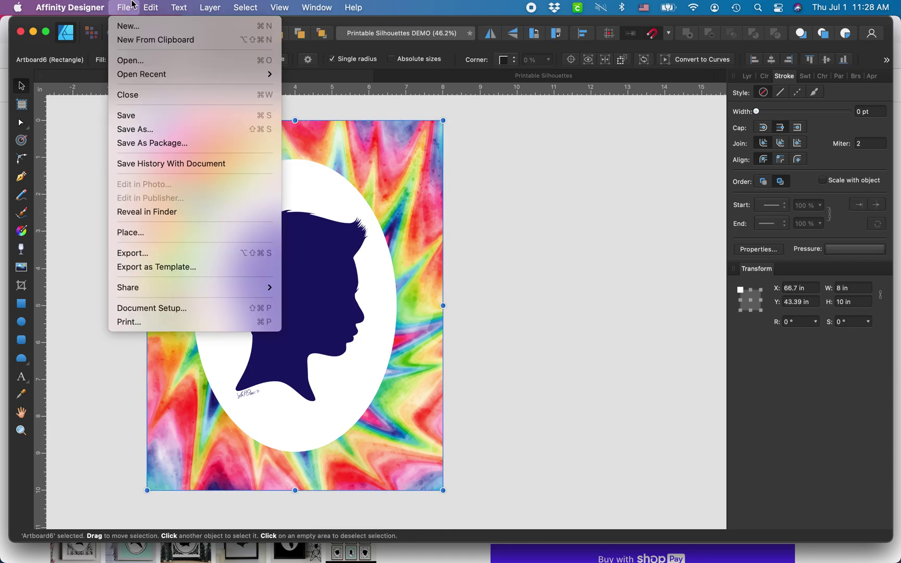
left_click(131, 251)
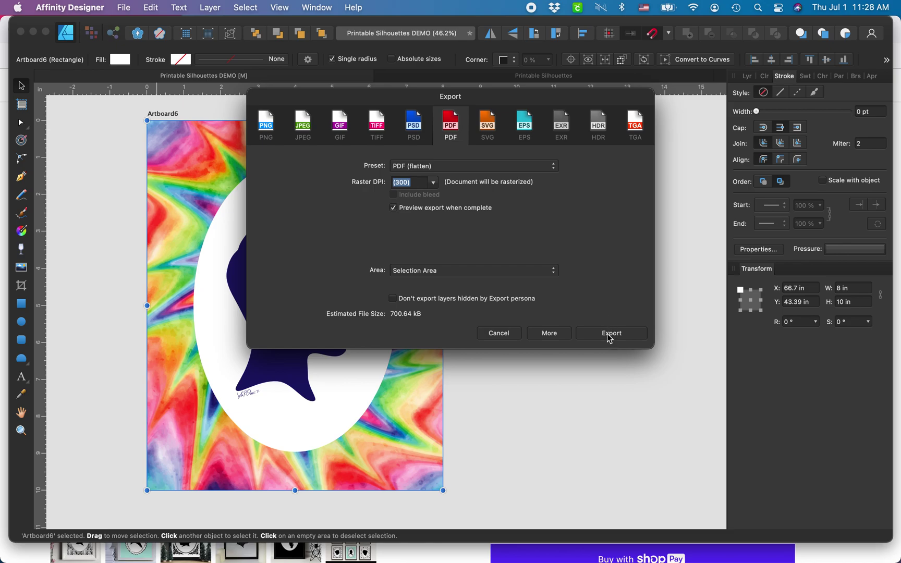
left_click(607, 334)
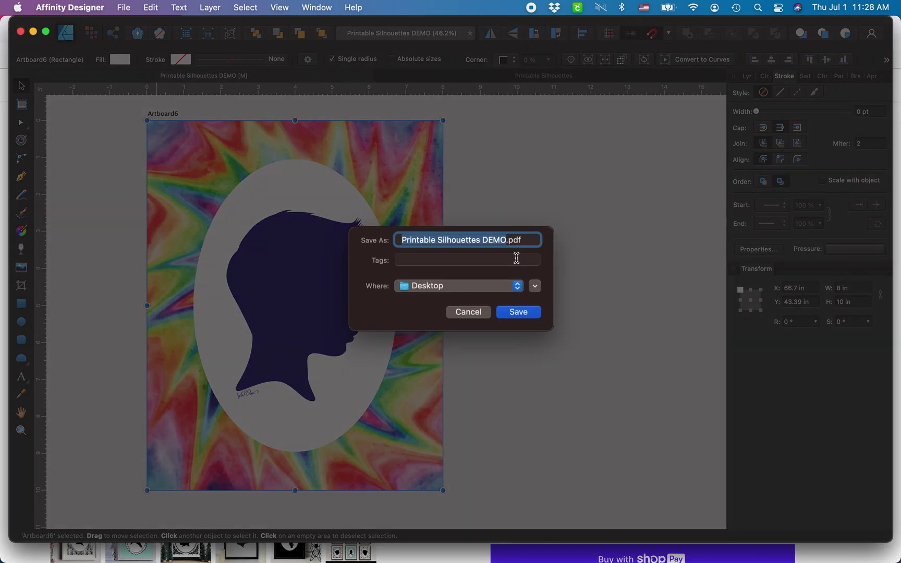
type("Silhouett")
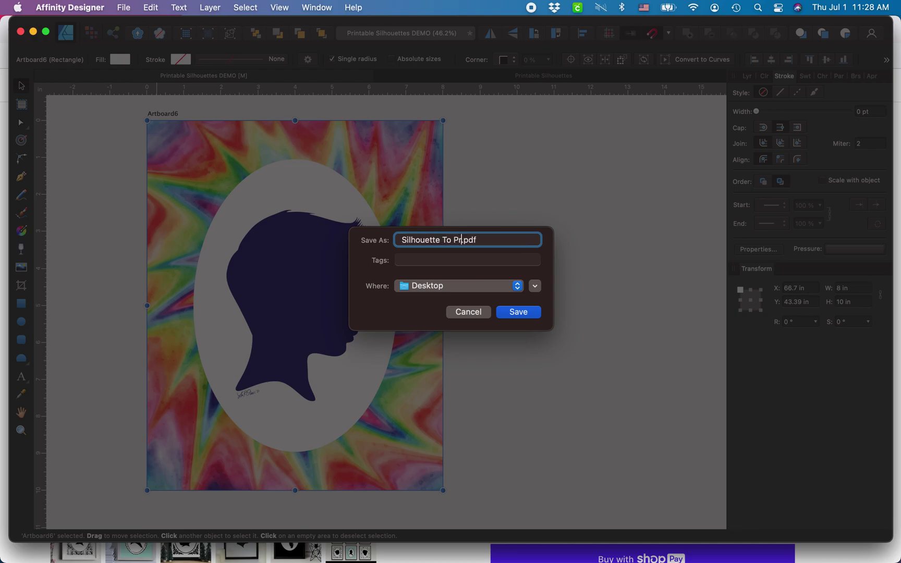
type("e To Pr")
key("Return")
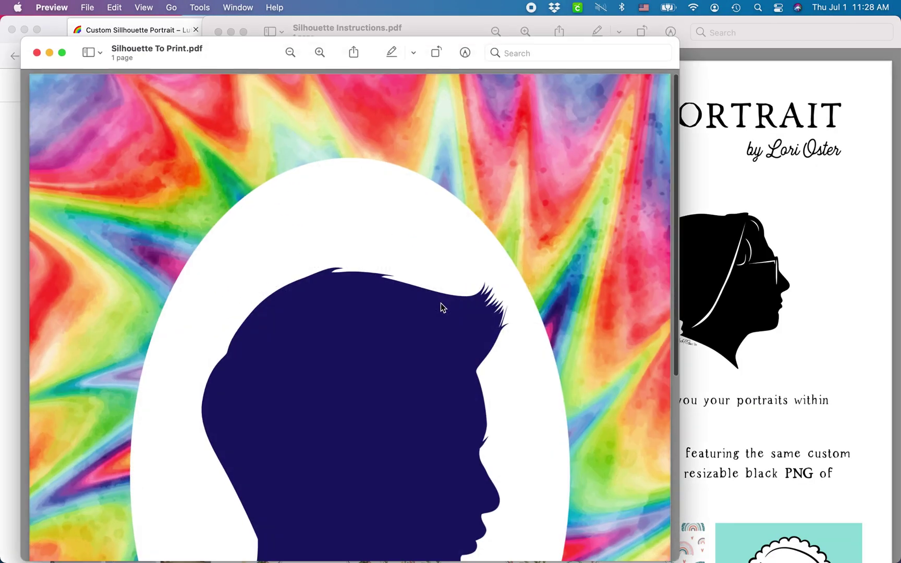
Reposition the Preview window and scroll through the exported PDF from top to signature.
mouse_move(588, 50)
left_mouse_down()
mouse_move(583, 36)
mouse_move(631, 28)
left_mouse_up()
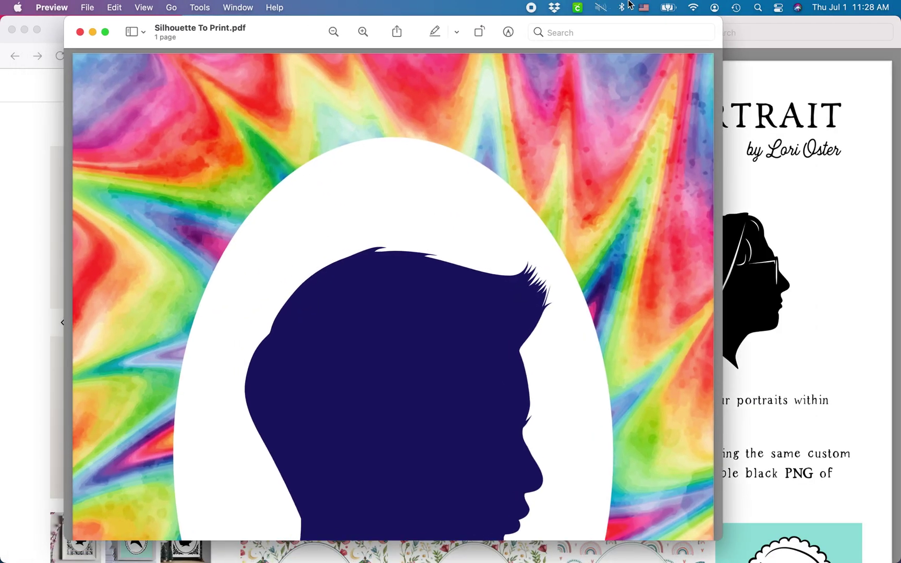
scroll(513, 312, "down", 10)
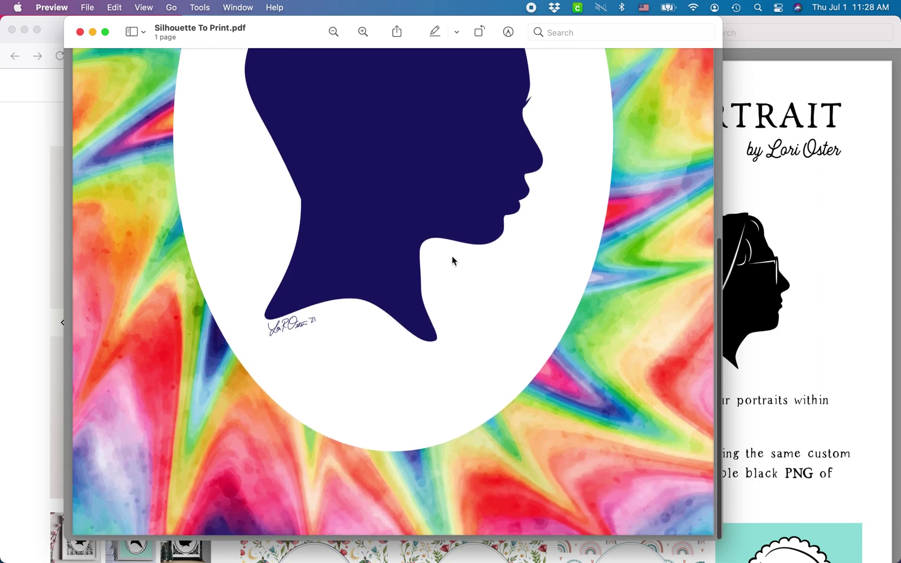
scroll(453, 261, "up", 4)
scroll(453, 260, "up", 5)
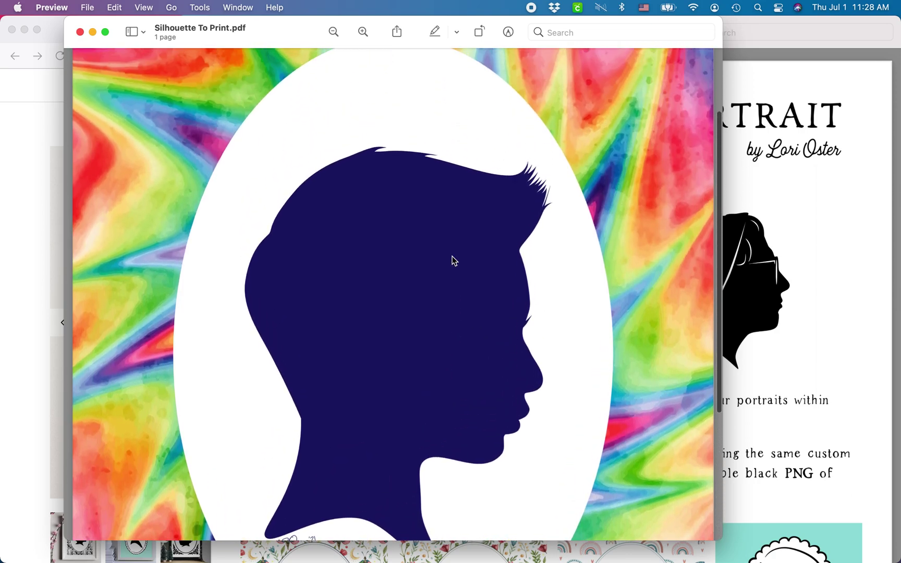
scroll(453, 261, "up", 5)
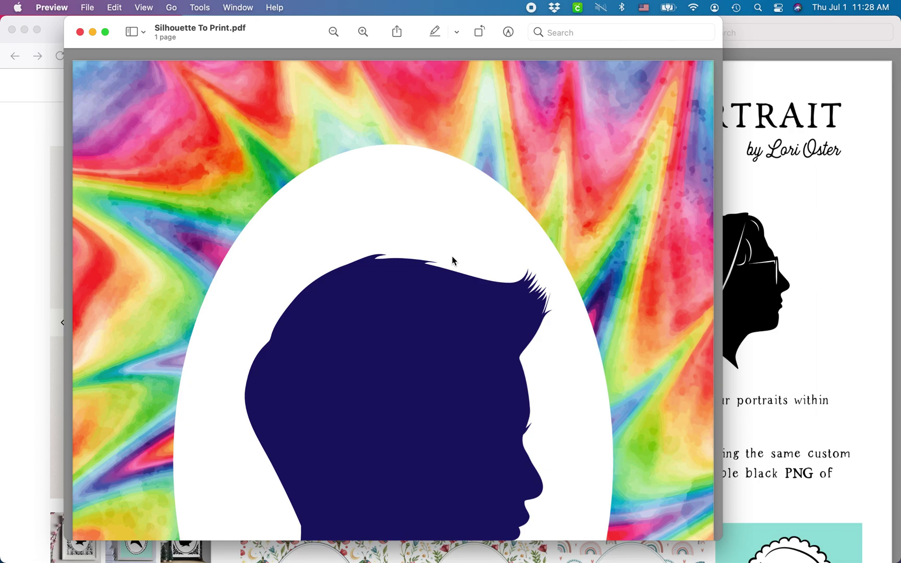
scroll(317, 357, "down", 12)
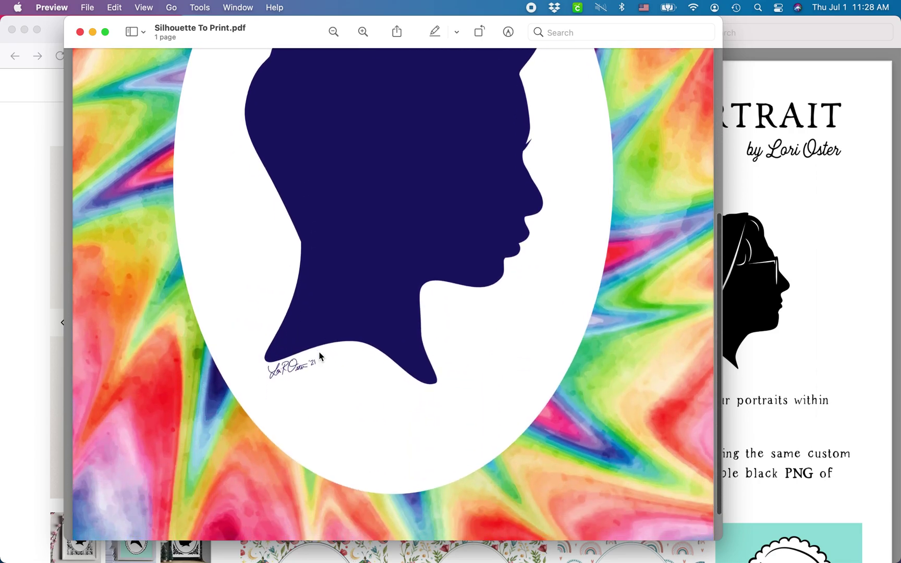
scroll(320, 356, "up", 10)
Open the Print dialog for the PDF and expand the Printer list.
left_click(92, 6)
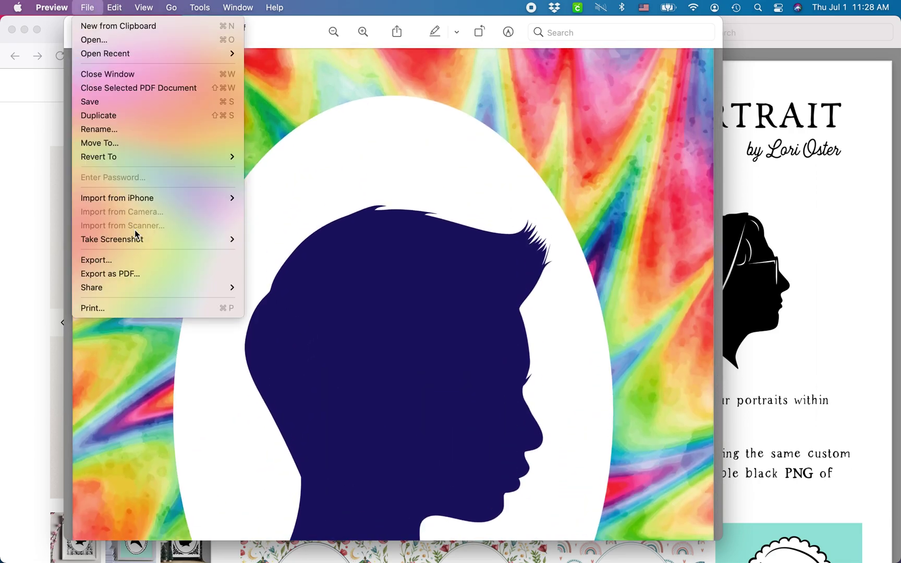
left_click(113, 309)
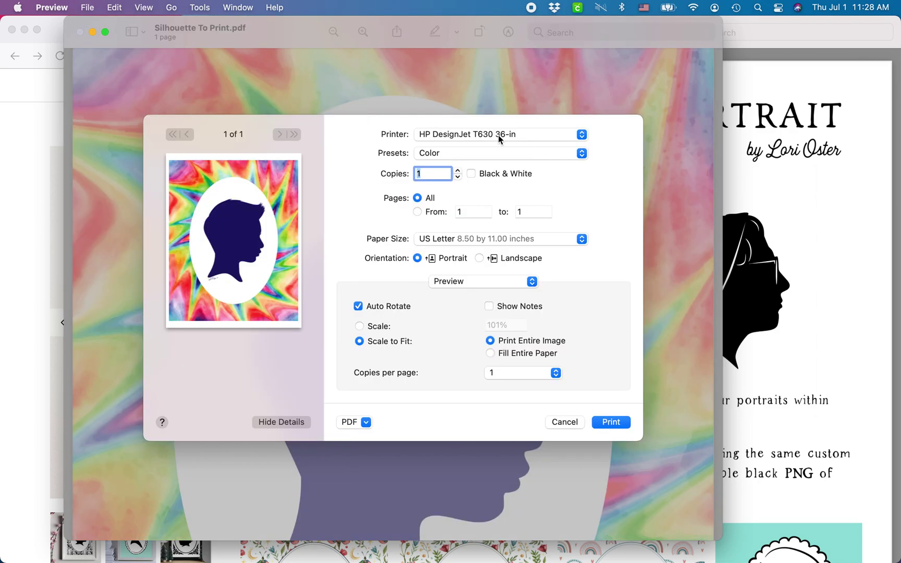
left_click(497, 137)
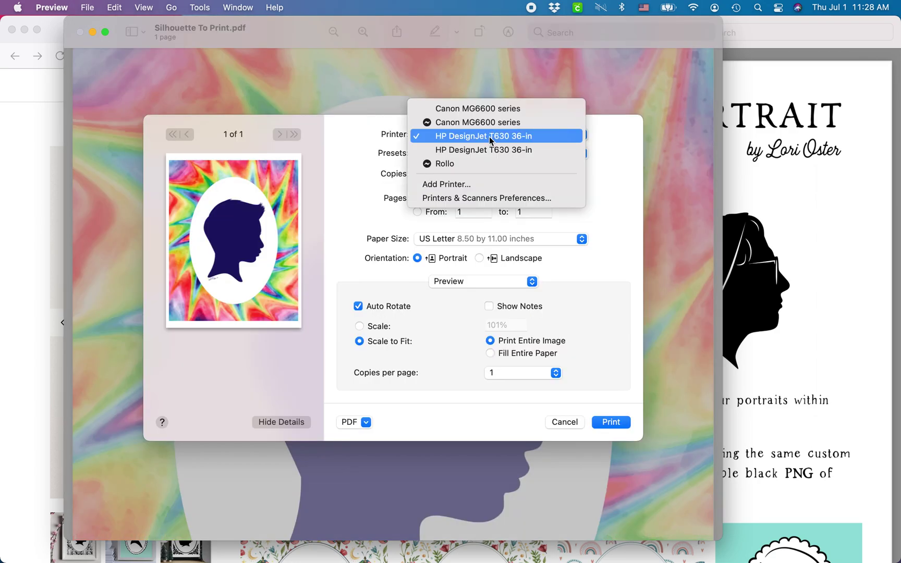
Choose the Canon MG6600 series printer and set printing to 100% scale instead of scale to fit.
left_click(476, 110)
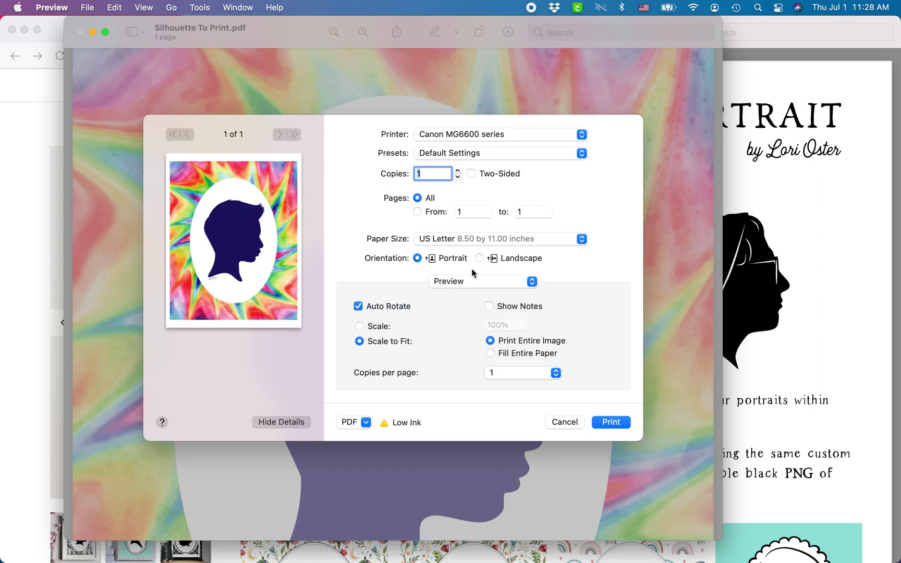
left_click(360, 327)
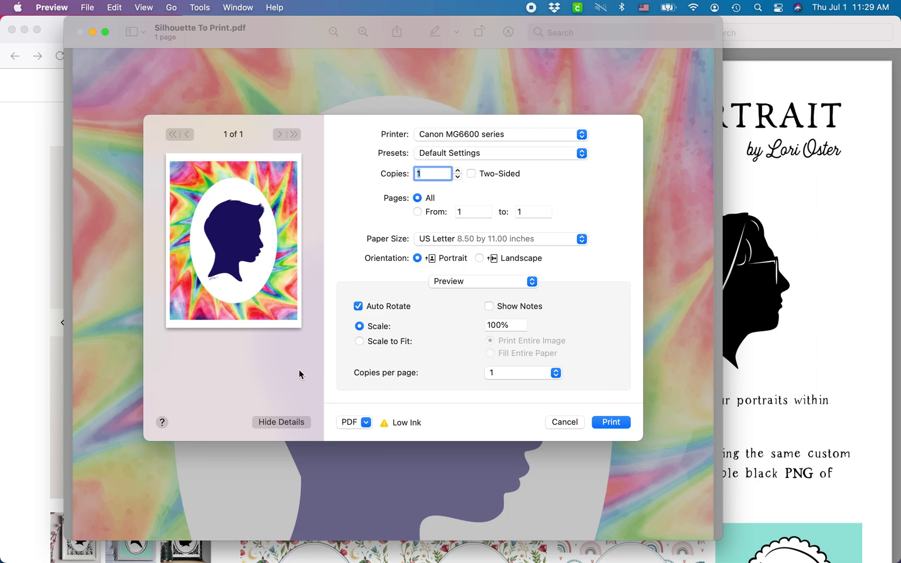
left_click(360, 342)
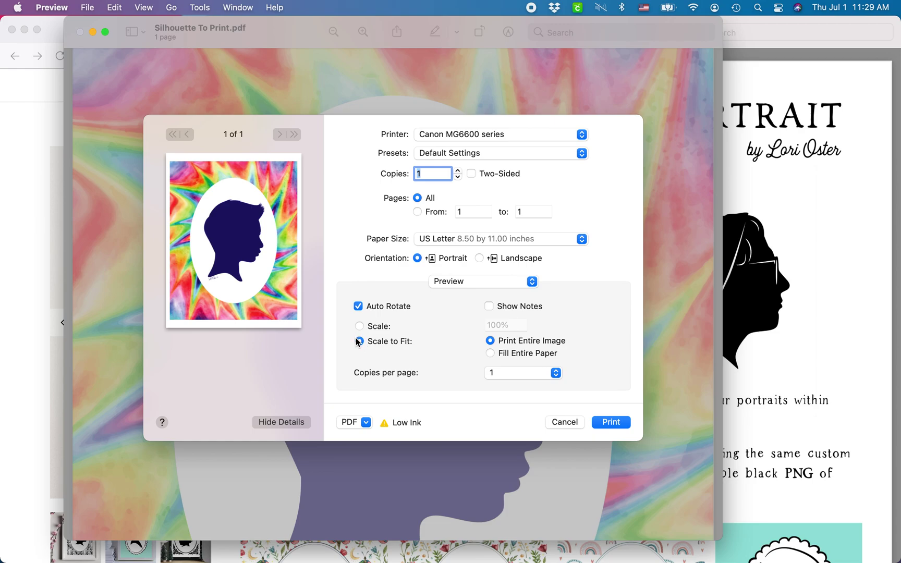
left_click(360, 327)
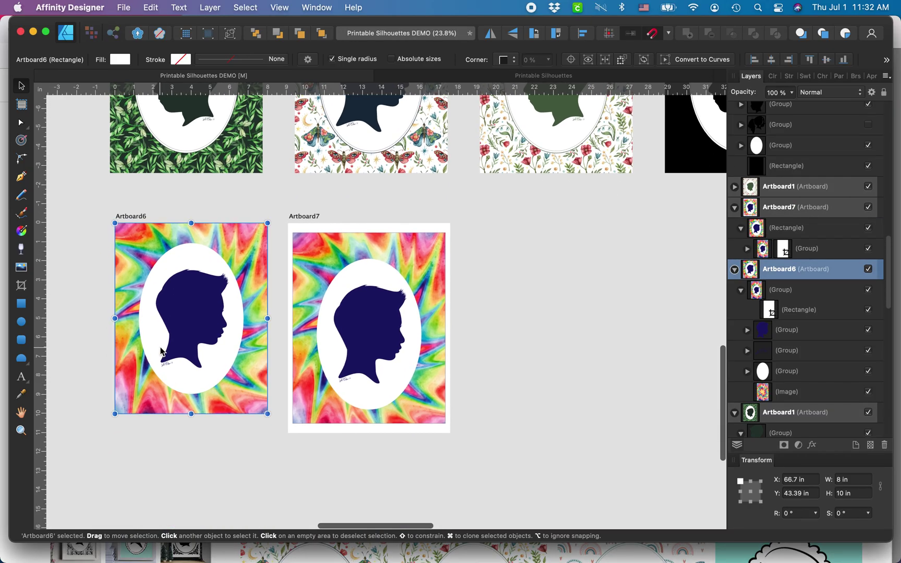
Clear the artboard selection and select the large black silhouette group.
left_click(533, 271)
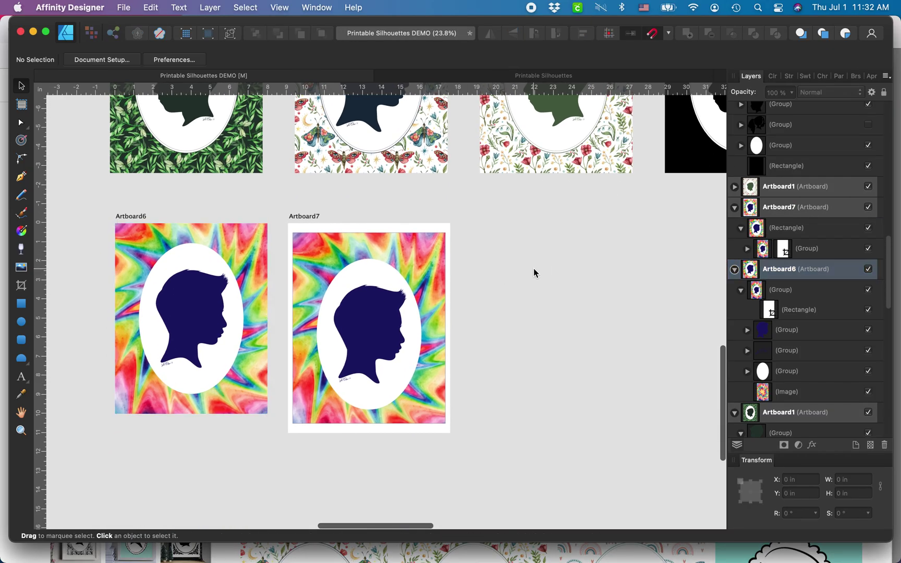
scroll(479, 294, "up", 2)
scroll(479, 294, "down", 2)
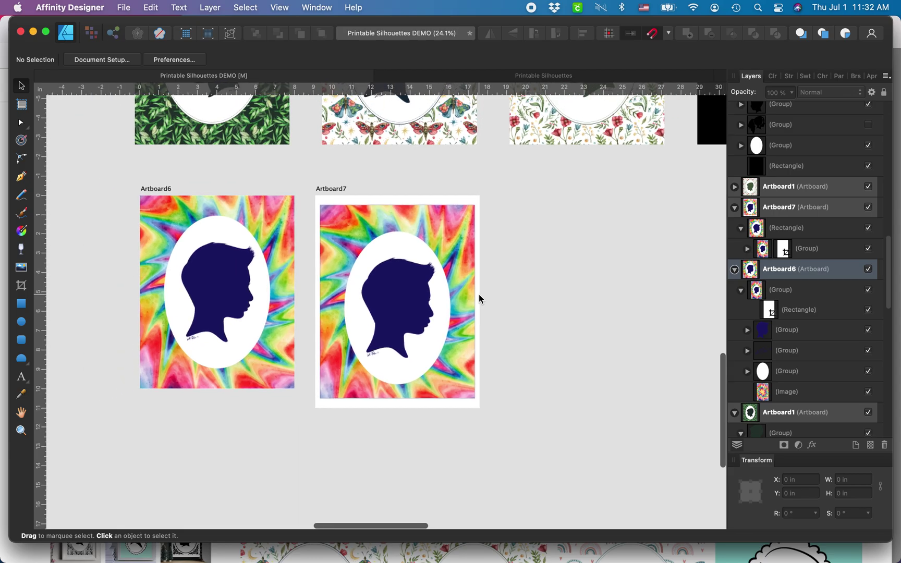
scroll(502, 266, "up", 5)
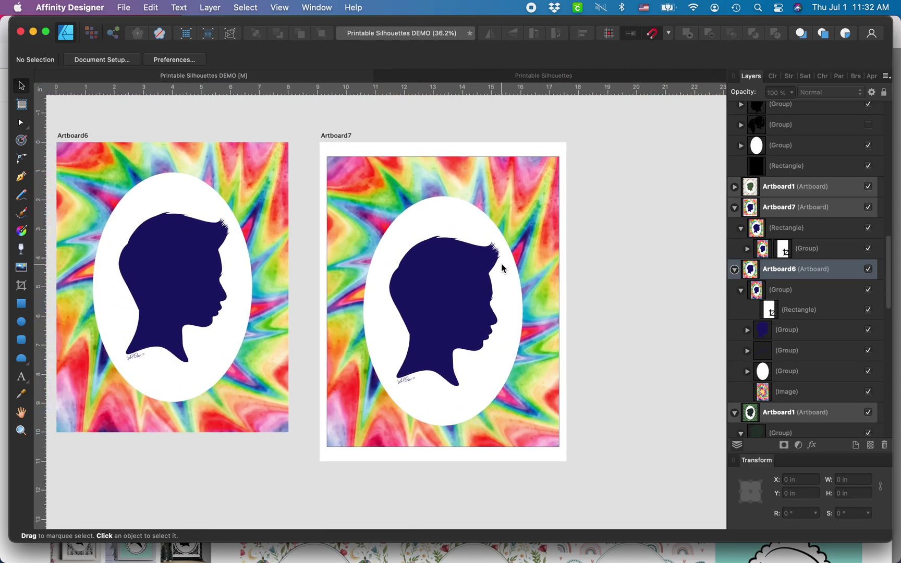
scroll(501, 266, "down", 6)
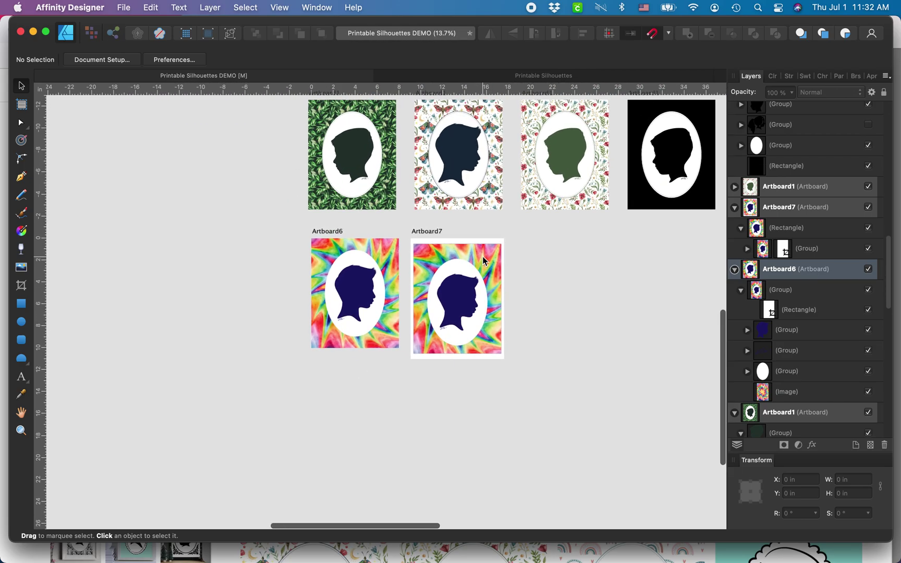
scroll(484, 261, "up", 10)
scroll(484, 261, "right", 3)
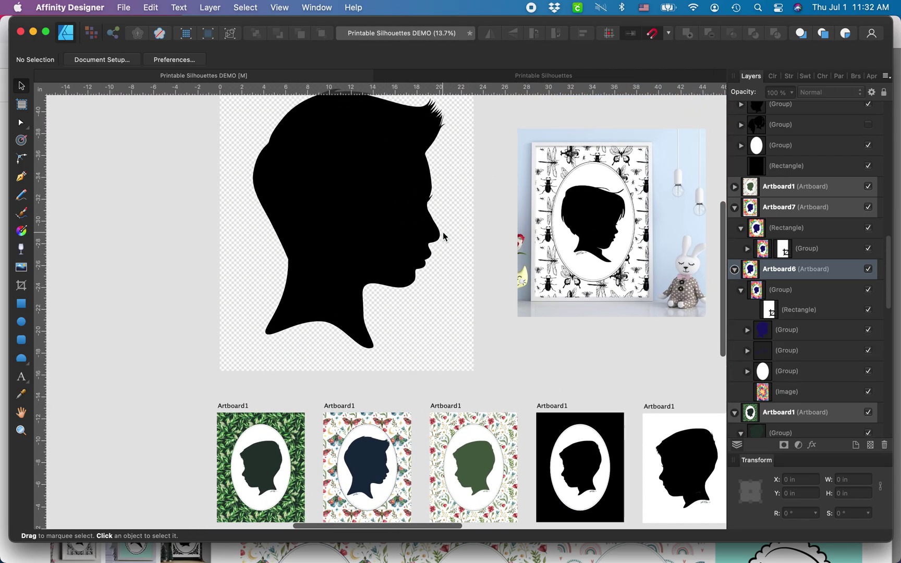
left_click(356, 203)
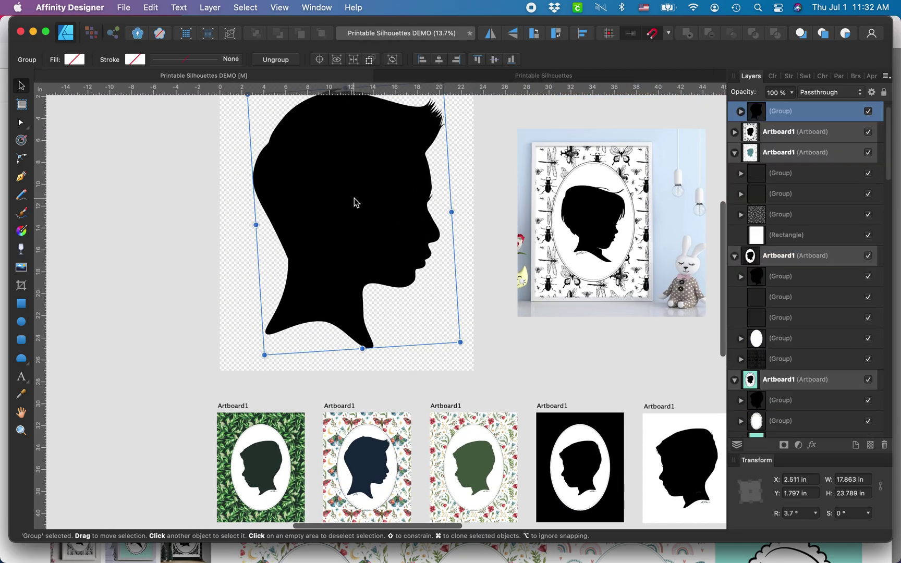
scroll(355, 202, "up", 4)
scroll(354, 203, "right", 1)
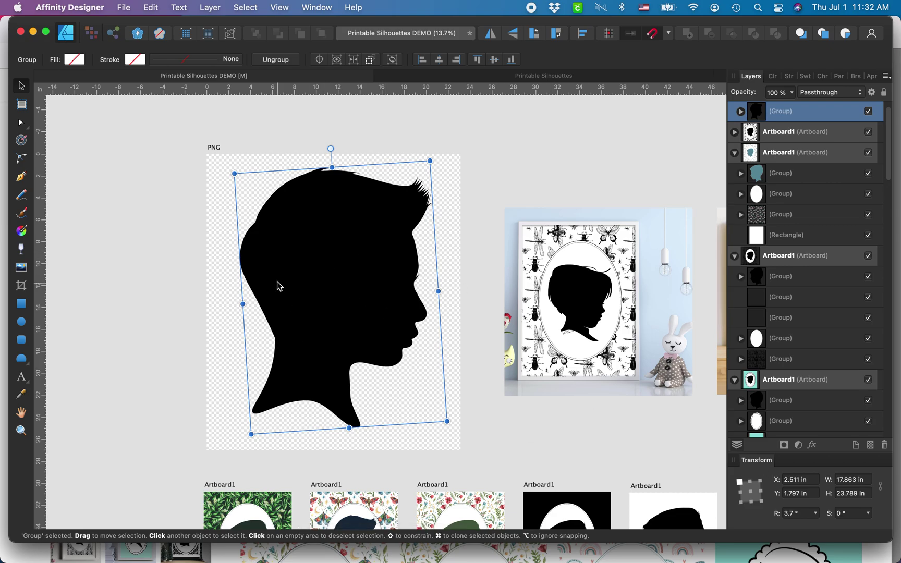
Export the selection only as PNG named 'silhouette' to the Desktop.
left_click(128, 5)
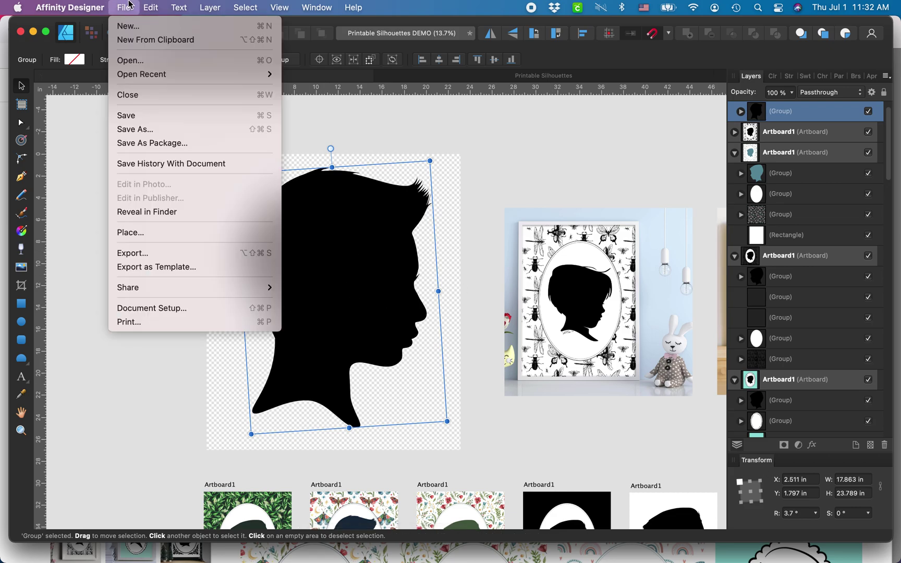
left_click(137, 254)
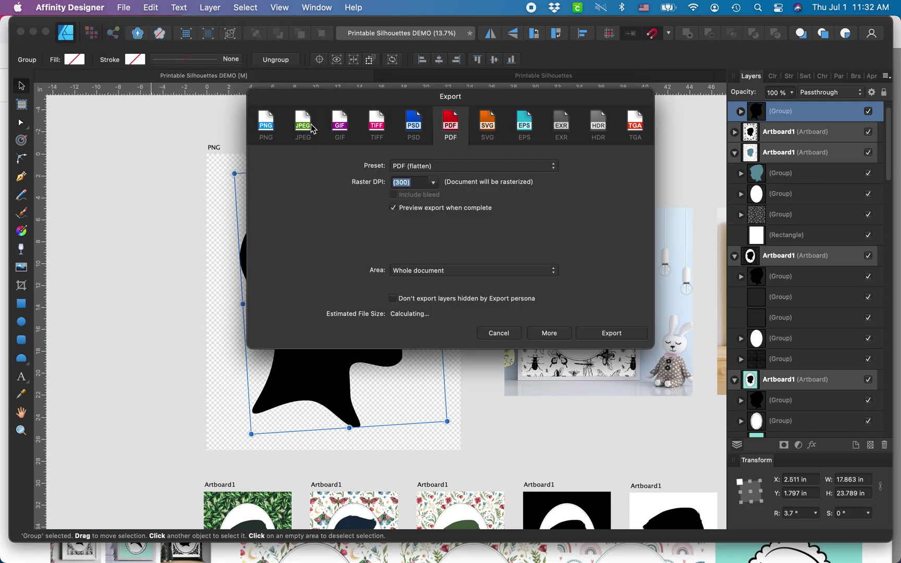
left_click(267, 125)
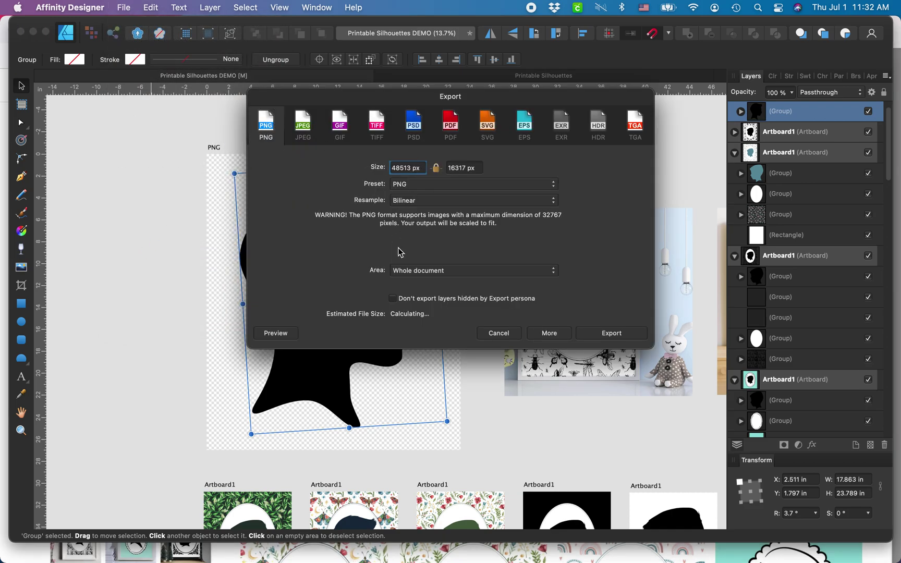
left_click(410, 274)
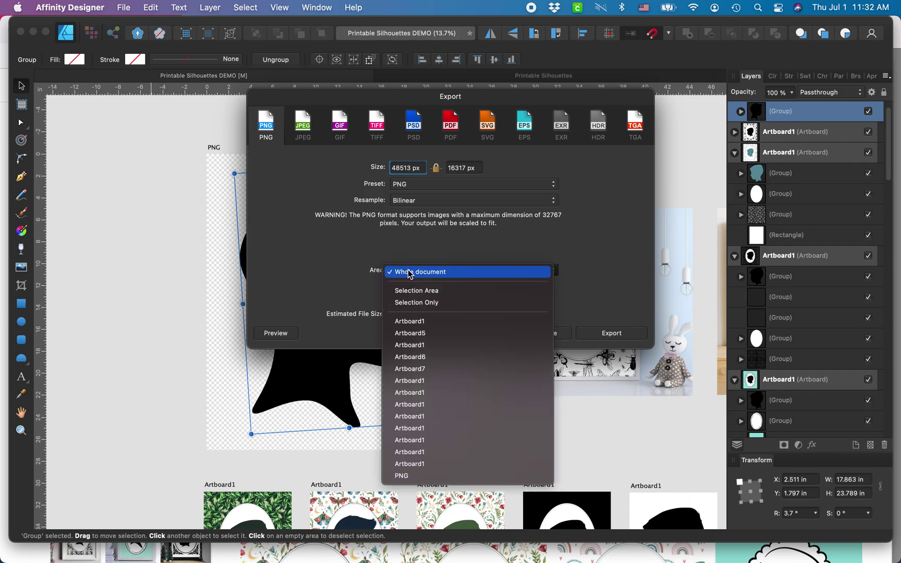
left_click(405, 304)
left_click(600, 334)
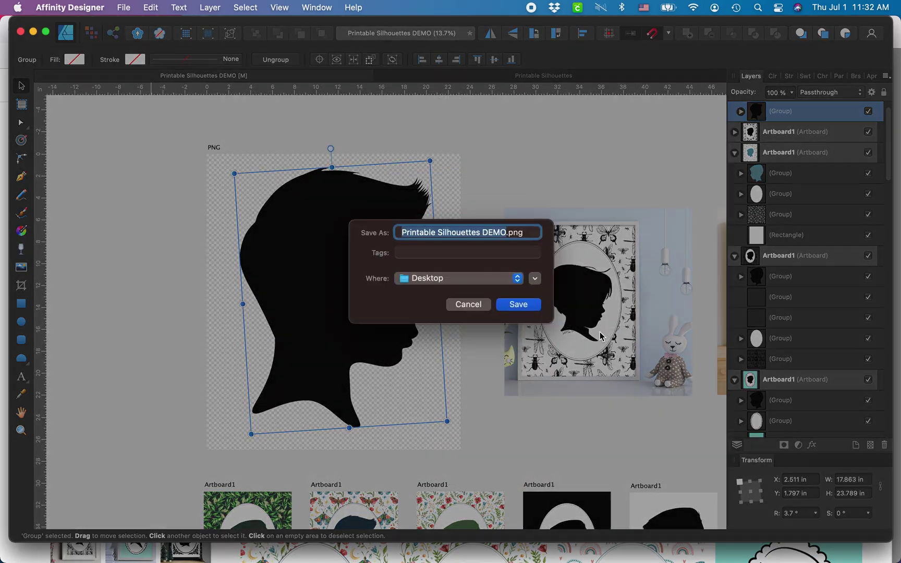
type("silhouette")
key("Return")
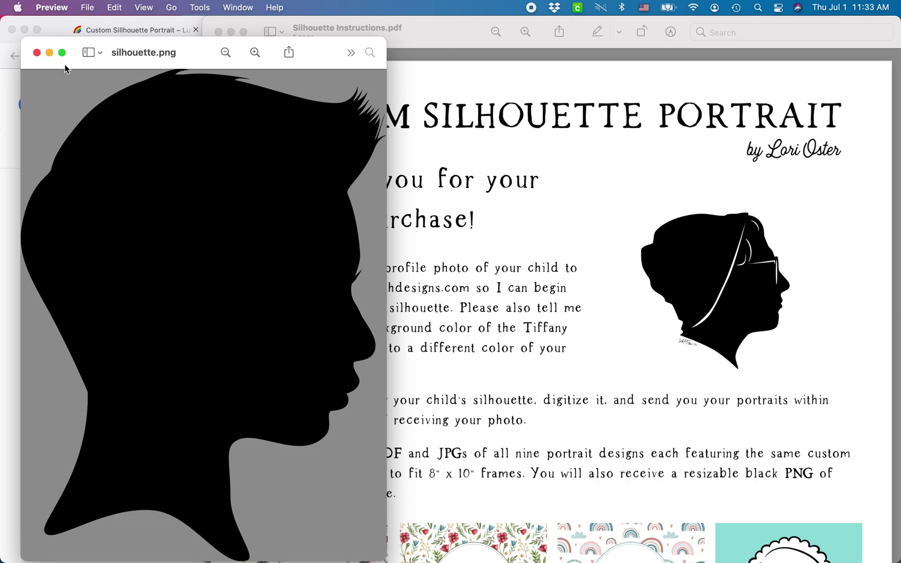
Close the silhouette.png preview, hide Preview, and close the Google search results tab.
left_click_drag(74, 63, 93, 19)
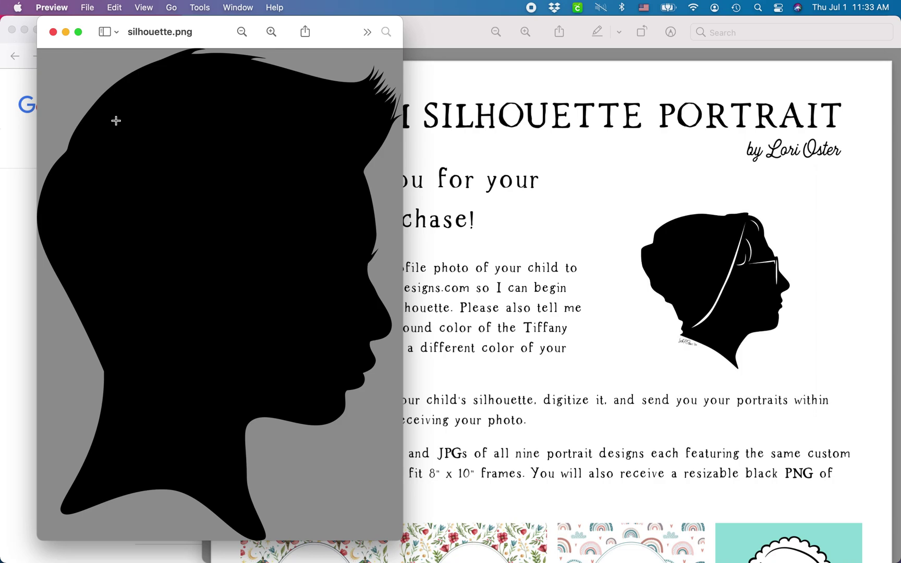
left_click(53, 32)
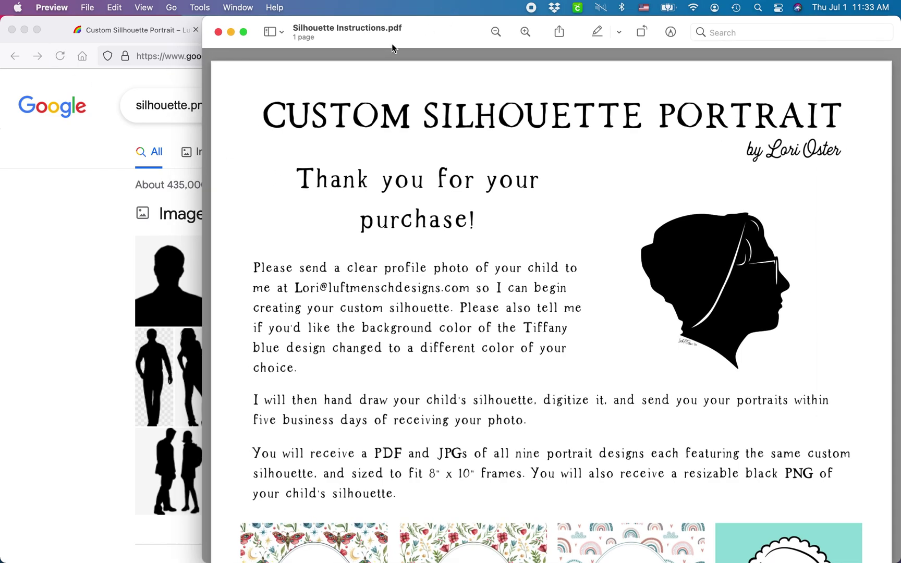
key("super+h")
left_click(337, 29)
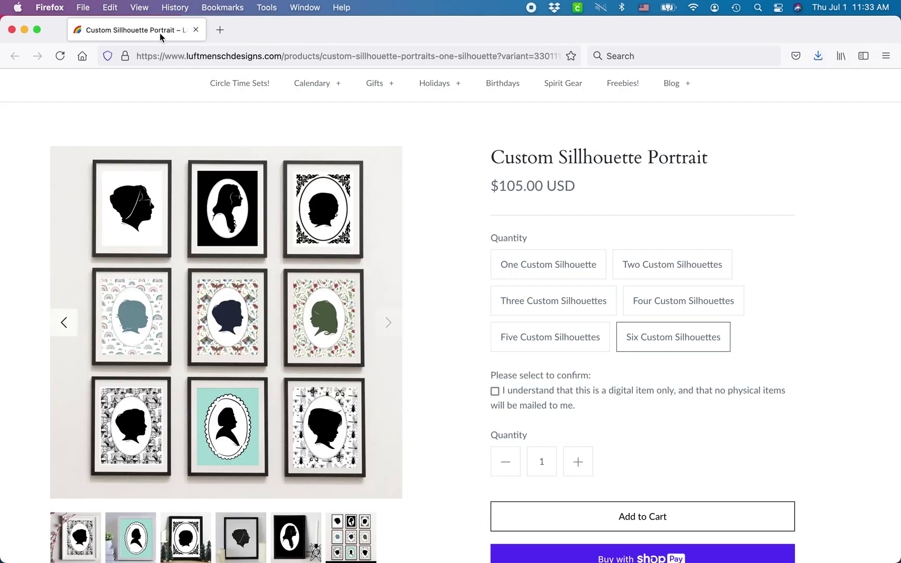
Page the product photos to the insect-framed boy silhouette, then bring Silhouette Instructions.pdf forward.
scroll(253, 194, "down", 1)
scroll(252, 194, "down", 1)
left_click(77, 455)
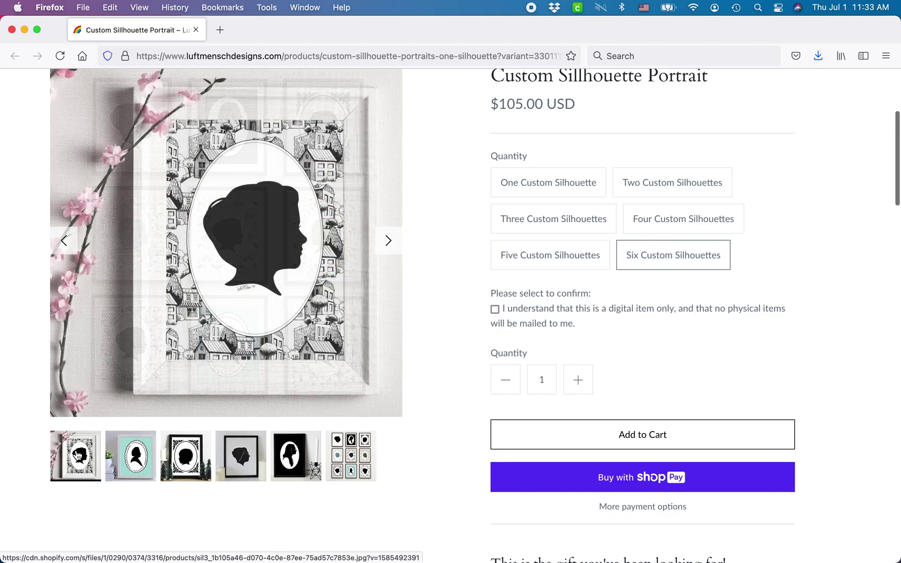
scroll(77, 455, "up", 1)
scroll(80, 469, "down", 1)
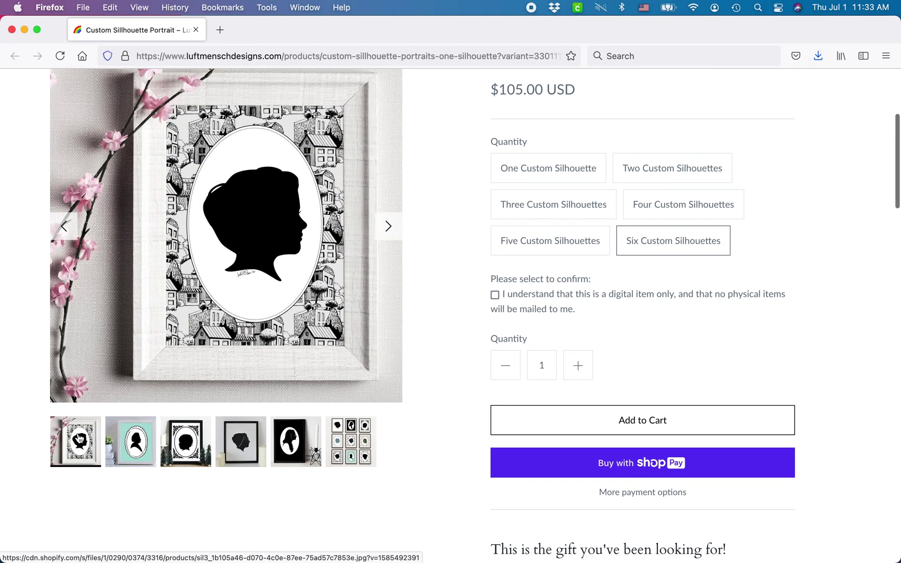
left_click(64, 226)
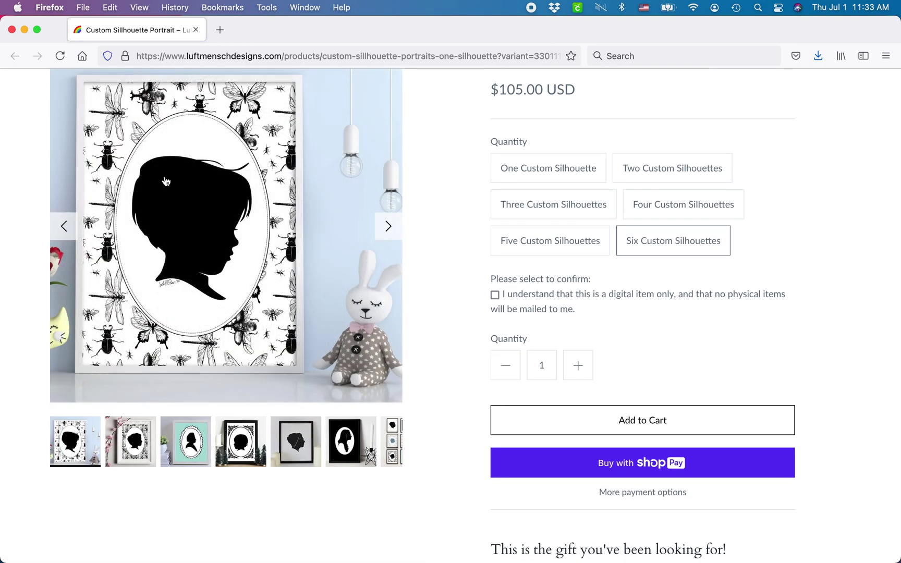
left_click_drag(422, 25, 327, 20)
left_click(436, 26)
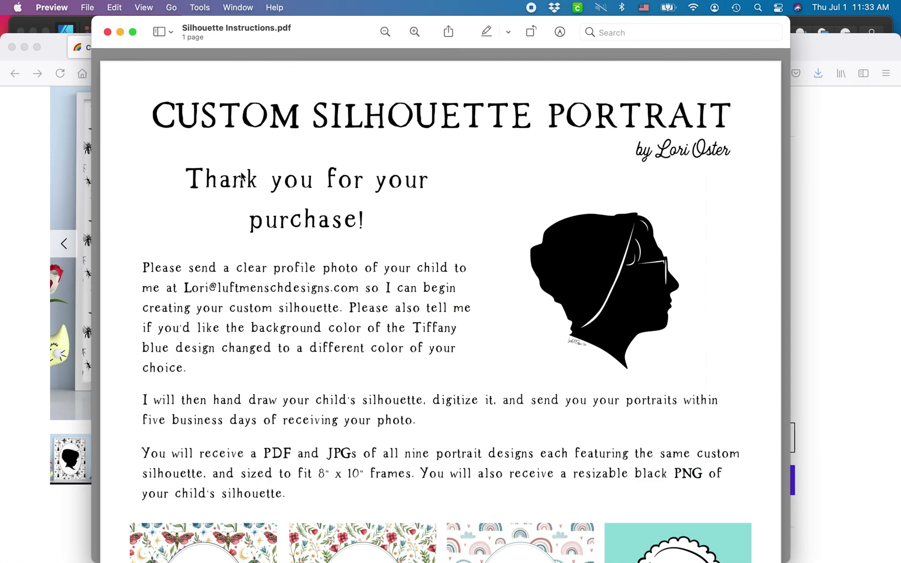
Read through the instruction PDF's deliverables, selecting and then deselecting a block of its text.
scroll(396, 187, "down", 5)
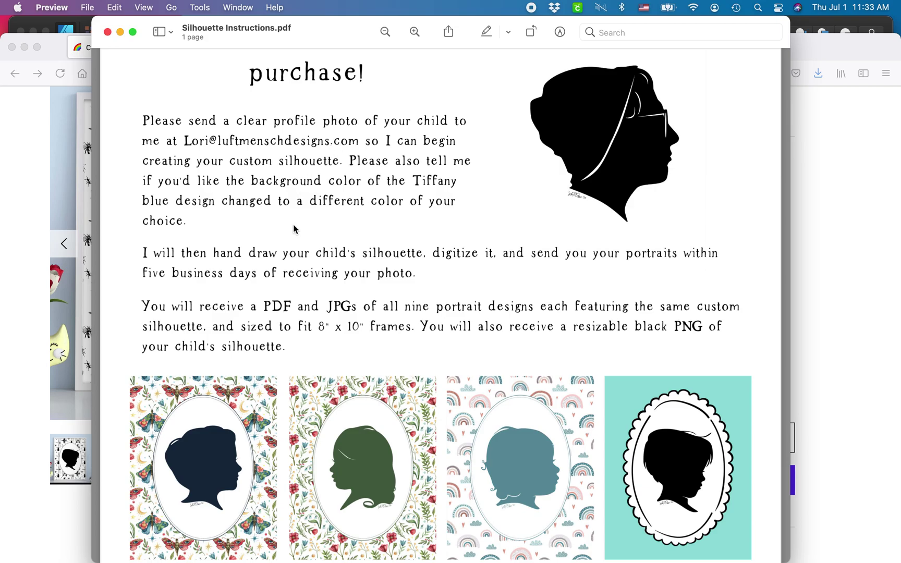
scroll(556, 415, "down", 2)
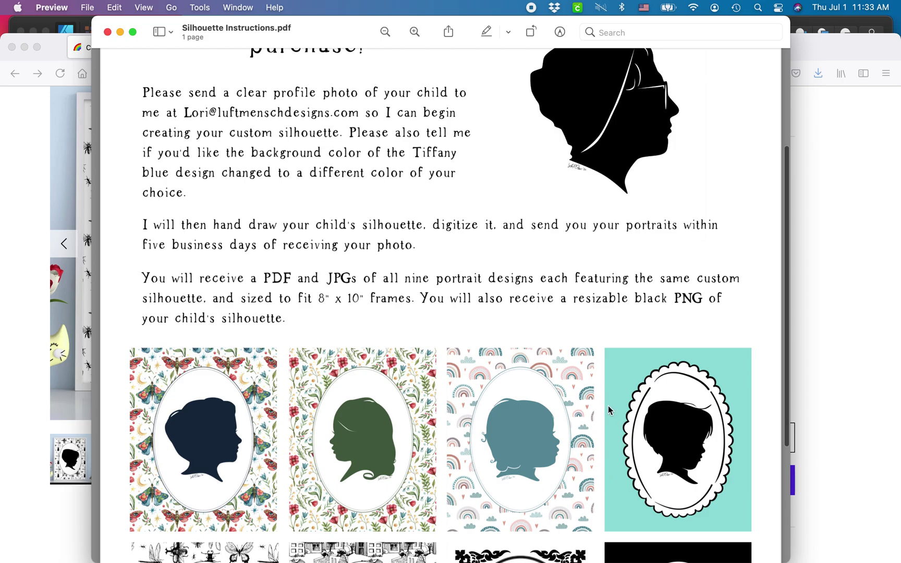
scroll(673, 417, "down", 1)
scroll(673, 417, "down", 1)
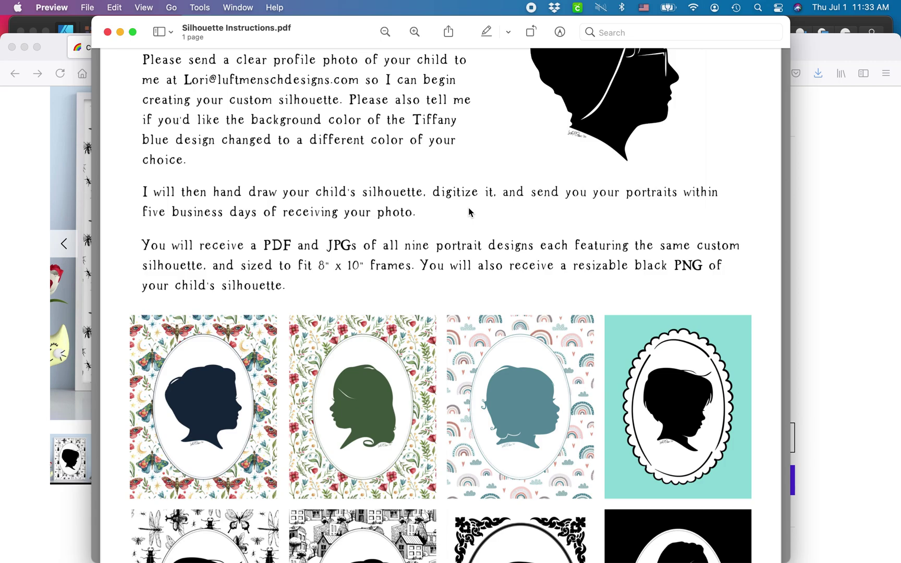
left_click_drag(139, 146, 426, 220)
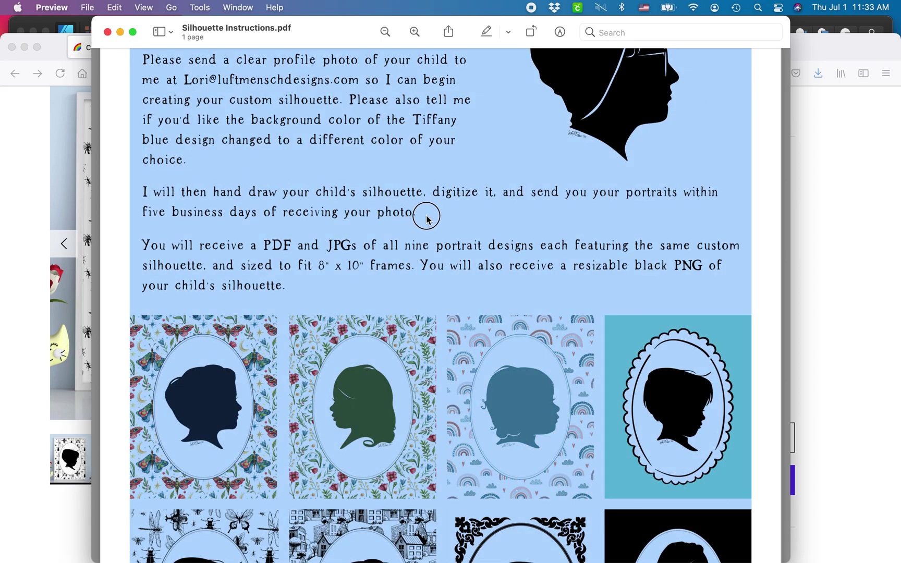
left_click(423, 223)
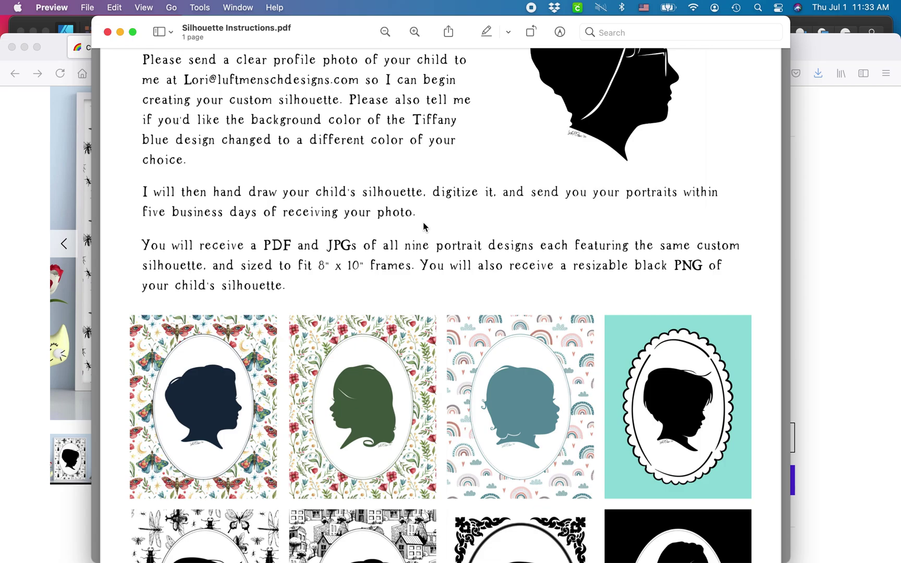
Look over the portrait designs in the PDF, then bring the Firefox window back into place.
scroll(177, 251, "down", 2)
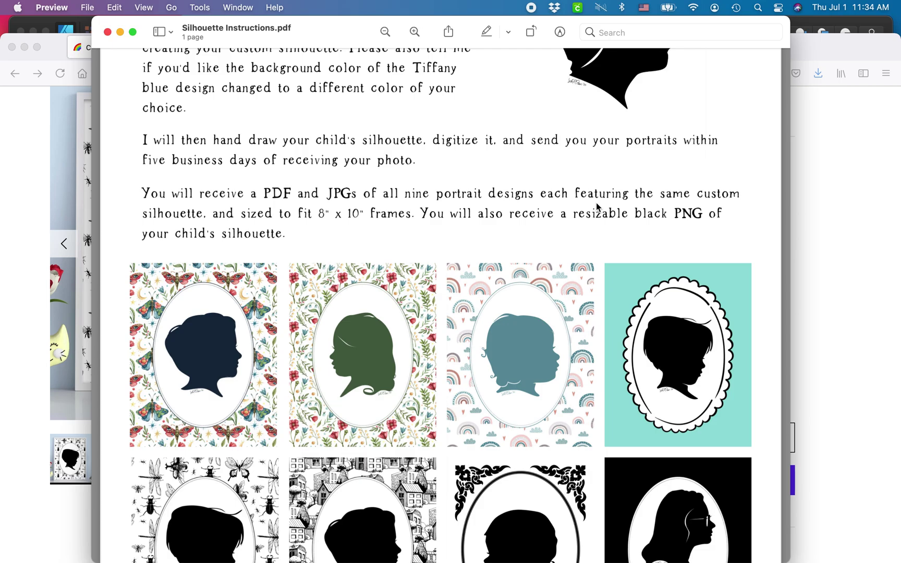
scroll(571, 223, "down", 5)
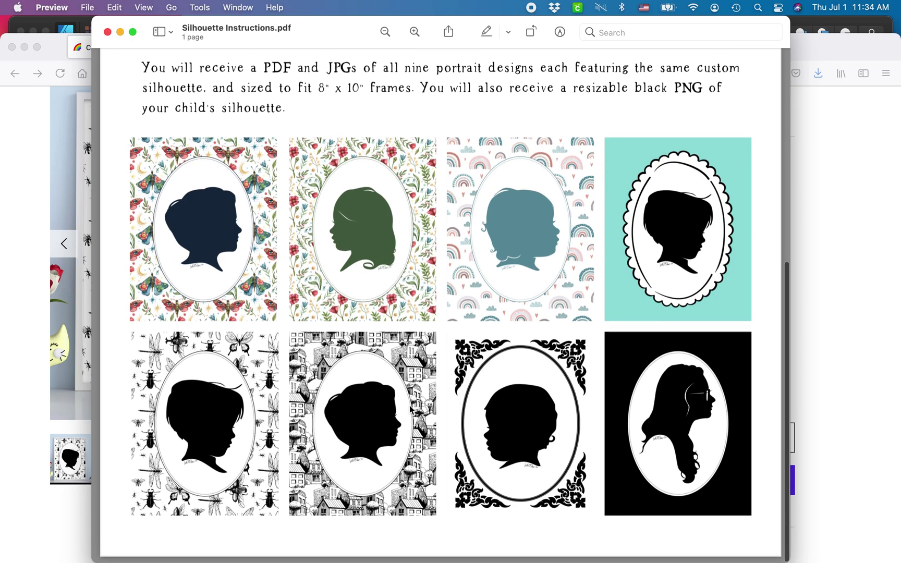
scroll(436, 228, "up", 15)
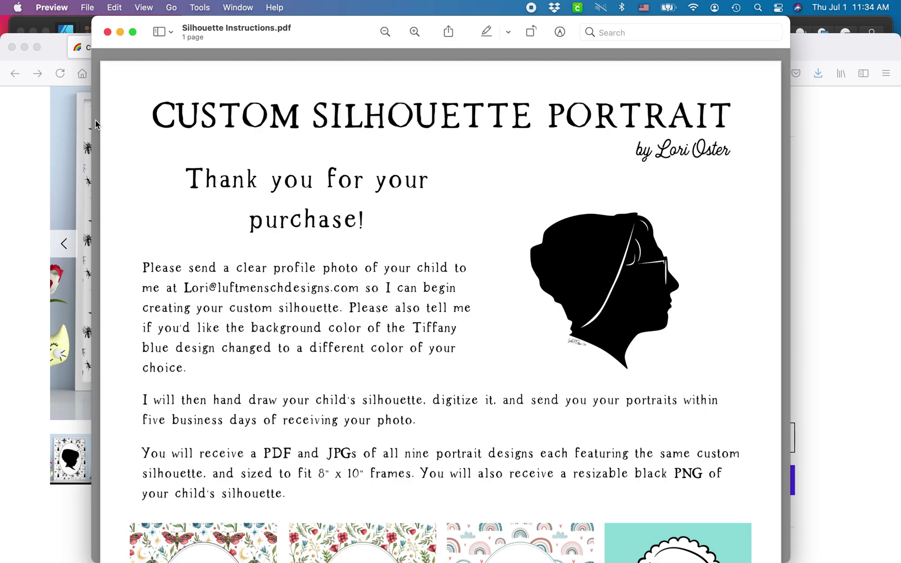
left_click(27, 129)
left_click_drag(338, 51, 339, 21)
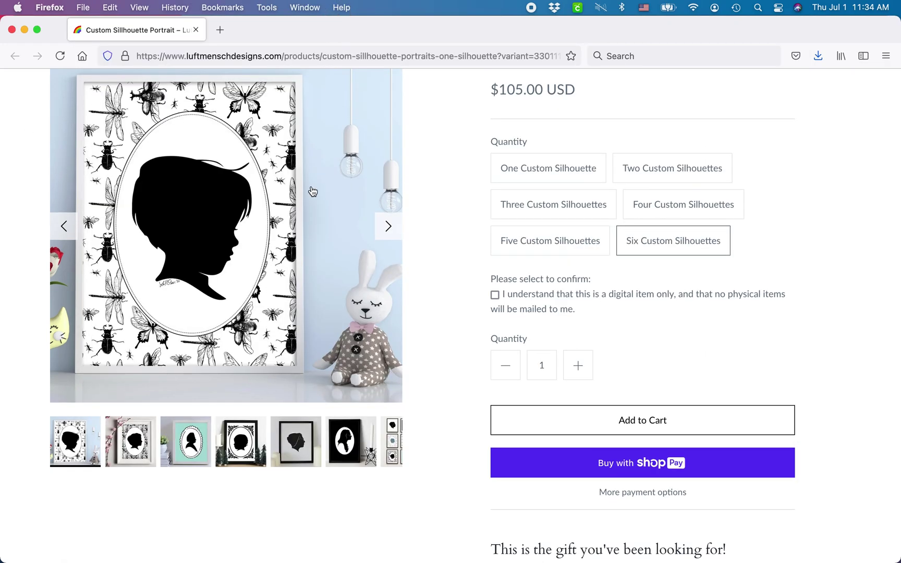
Scroll up the product page to view the insect-framed boy silhouette photo and its $105.00 price.
scroll(313, 191, "up", 2)
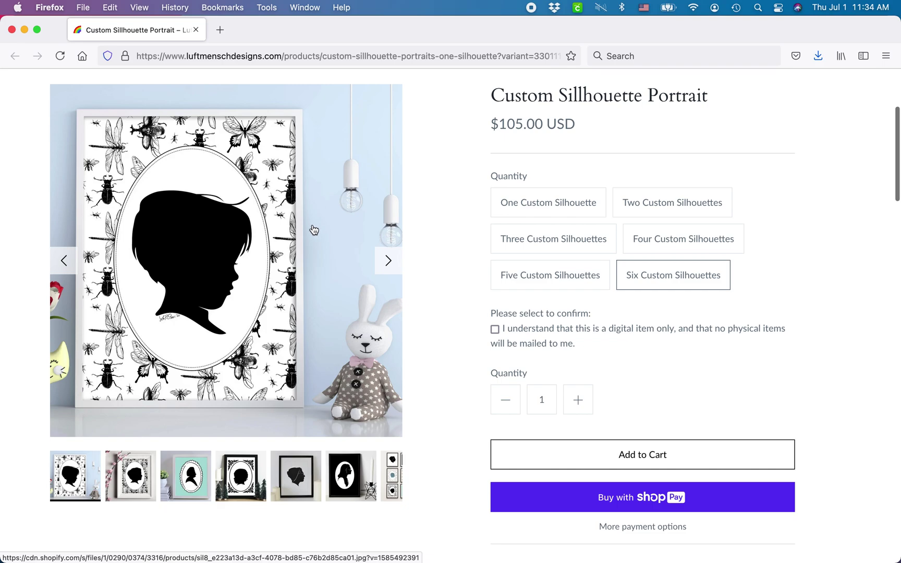
scroll(313, 228, "up", 1)
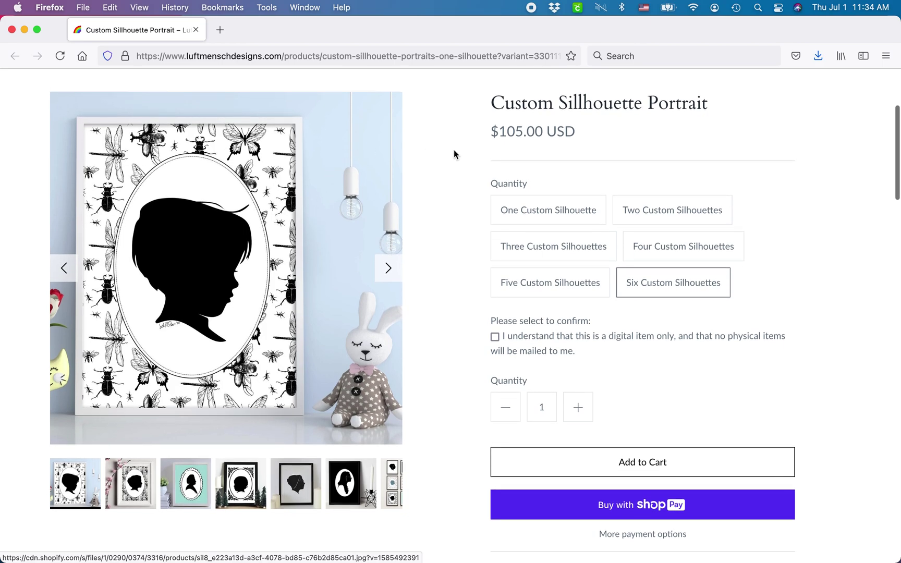